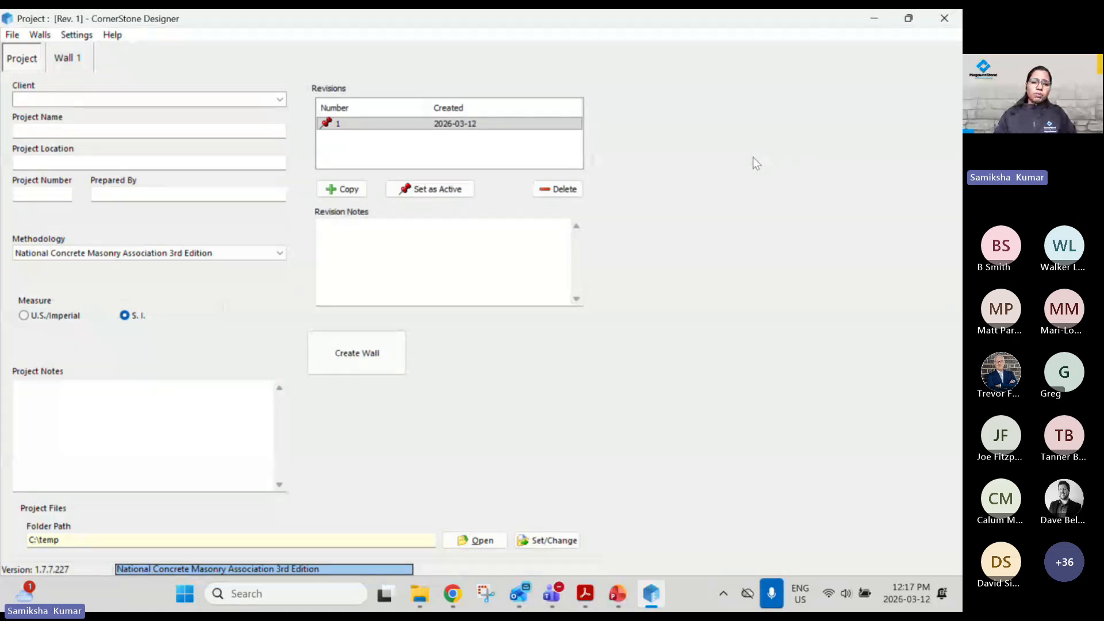
Step: Start a new project and enter XYZ as the client
left_click(13, 36)
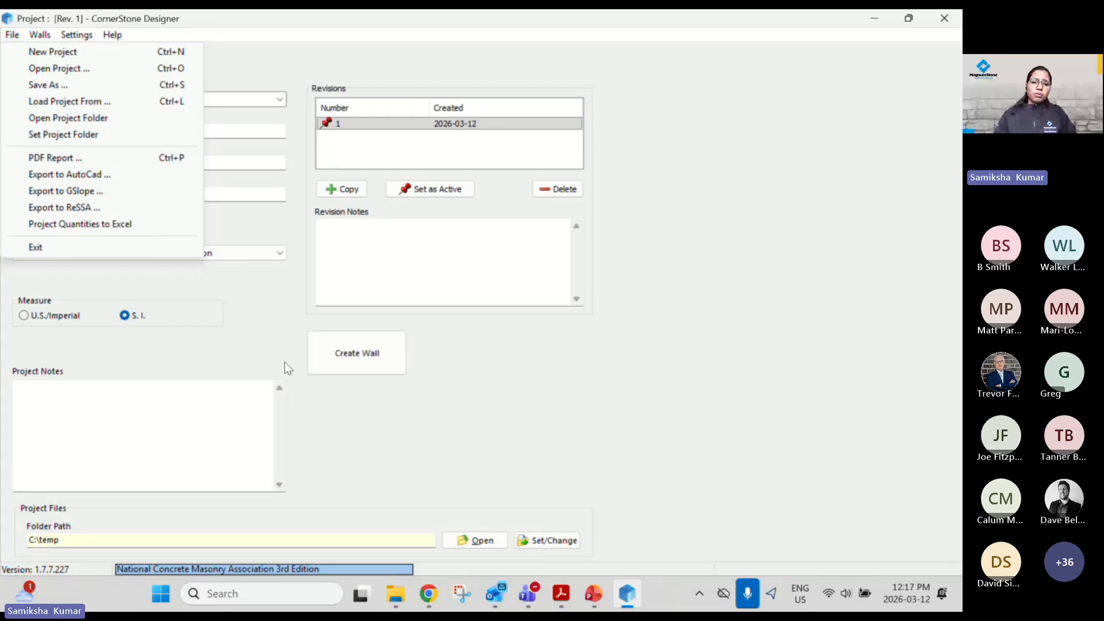
left_click(640, 330)
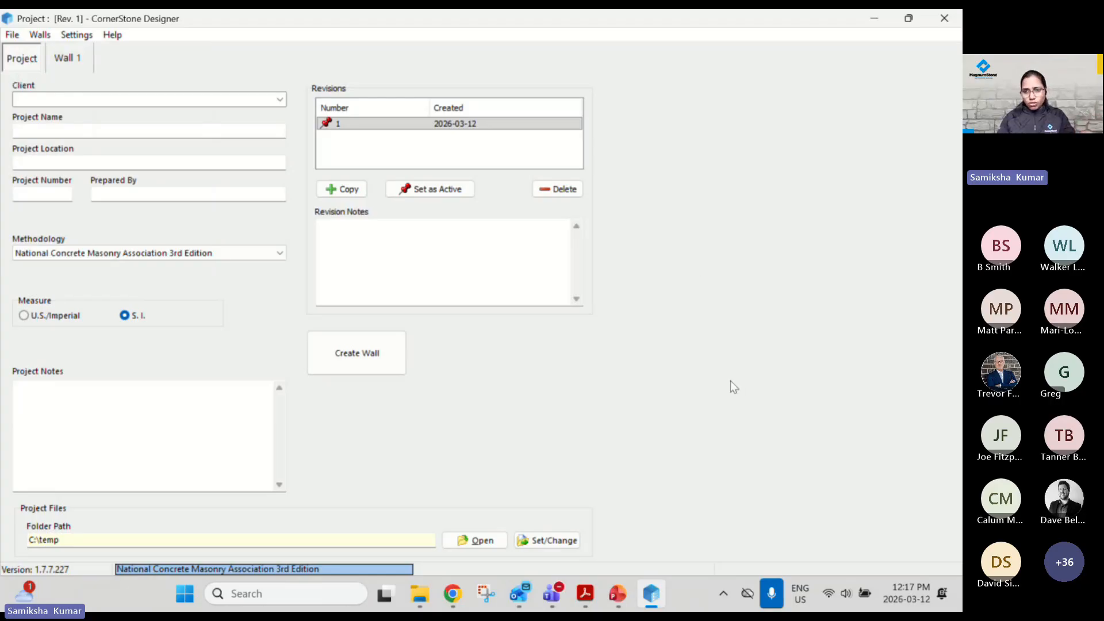
left_click(16, 36)
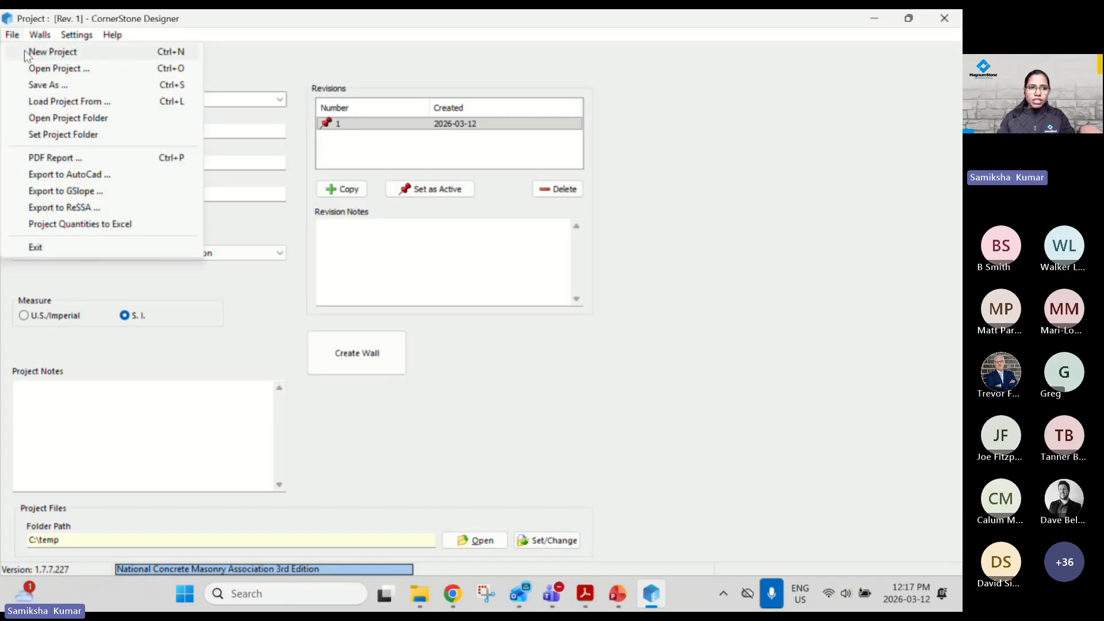
left_click(34, 52)
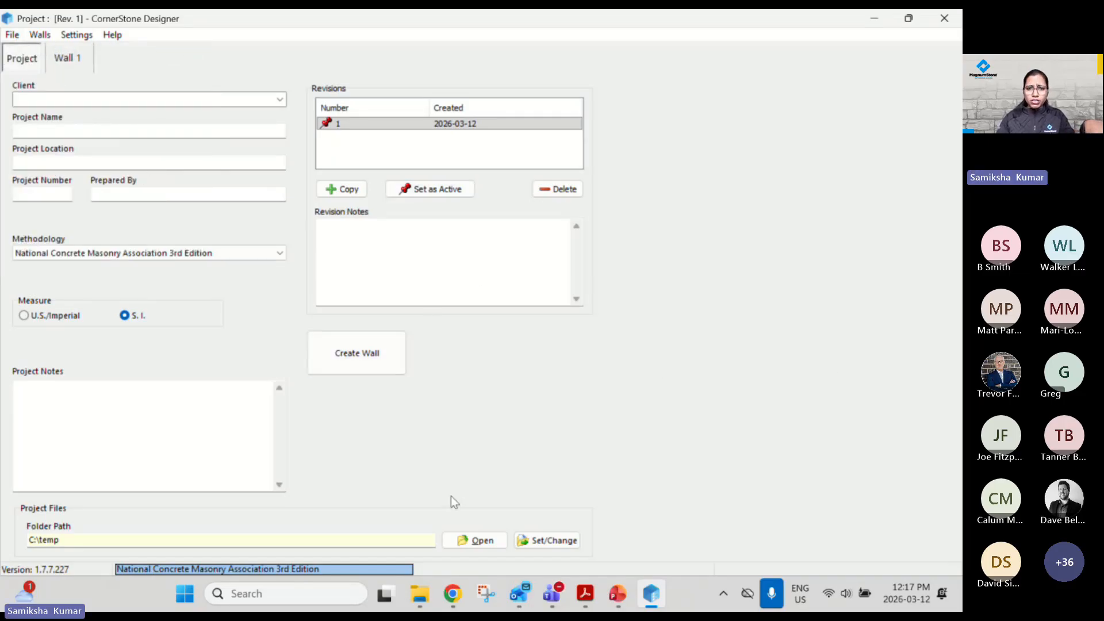
left_click(248, 99)
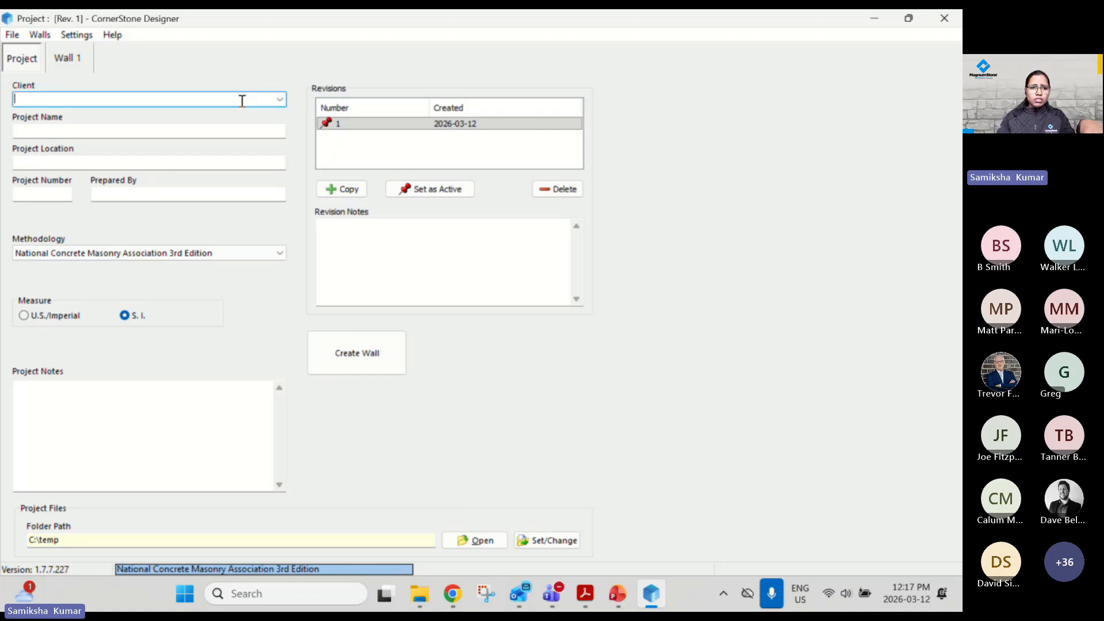
type("XYZ")
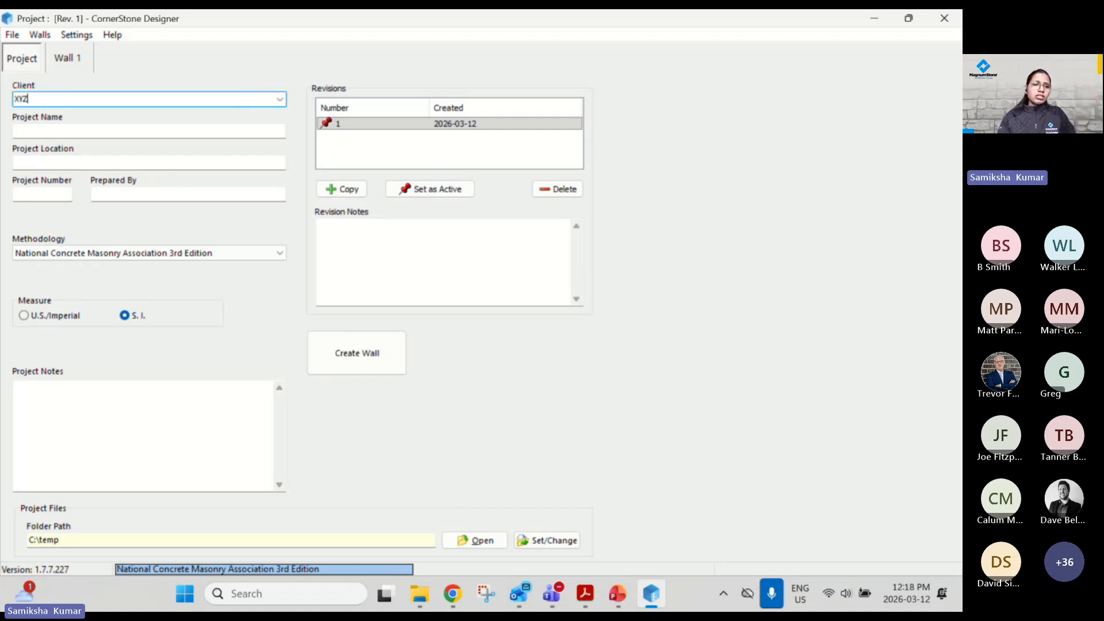
Step: Name the project ABC Shops and set the project location to Mississauga
left_click(270, 133)
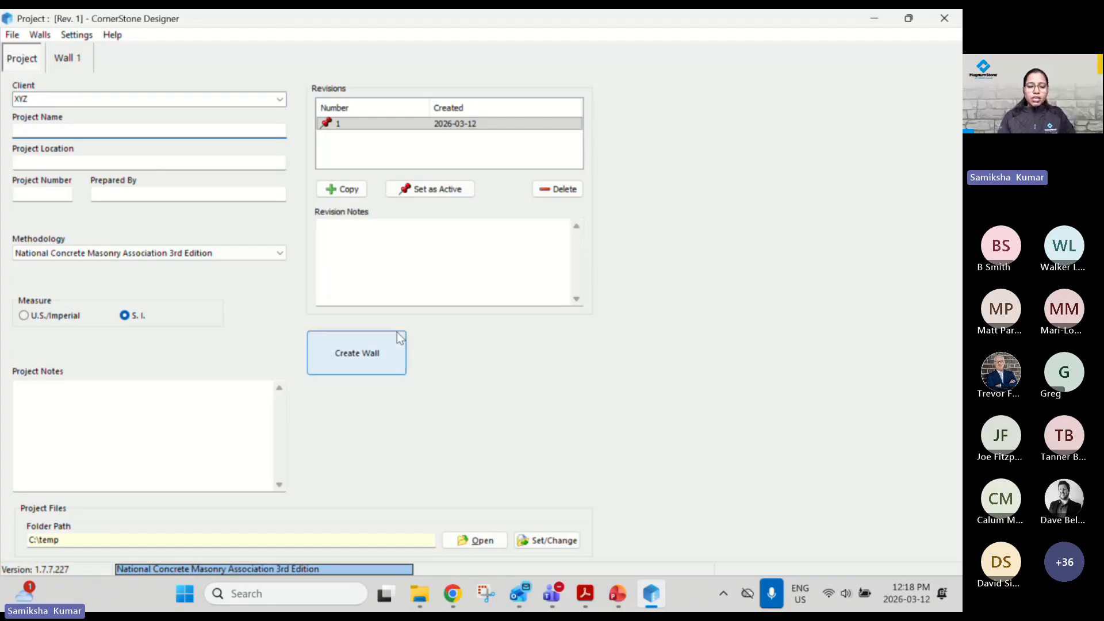
type("ABC SHops")
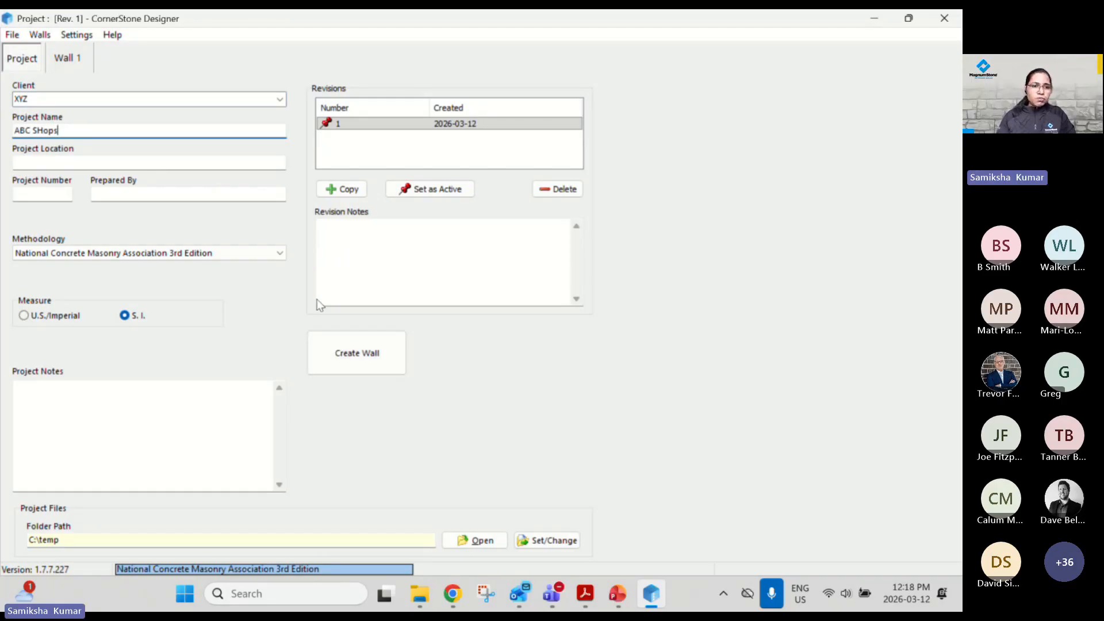
left_click(44, 130)
key("BackSpace")
type("h")
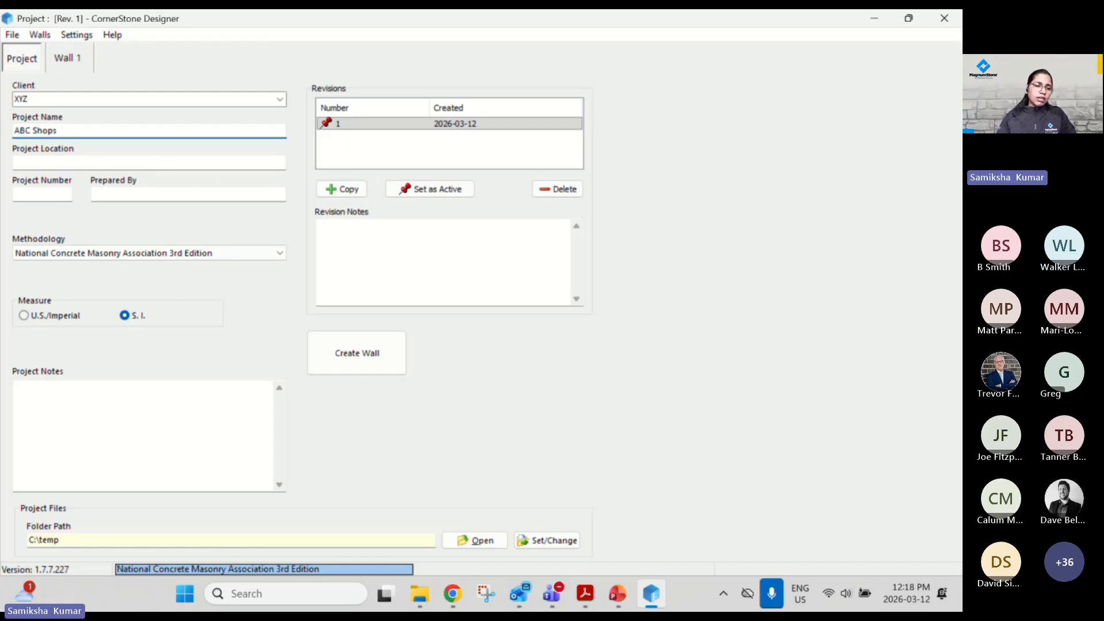
left_click(130, 161)
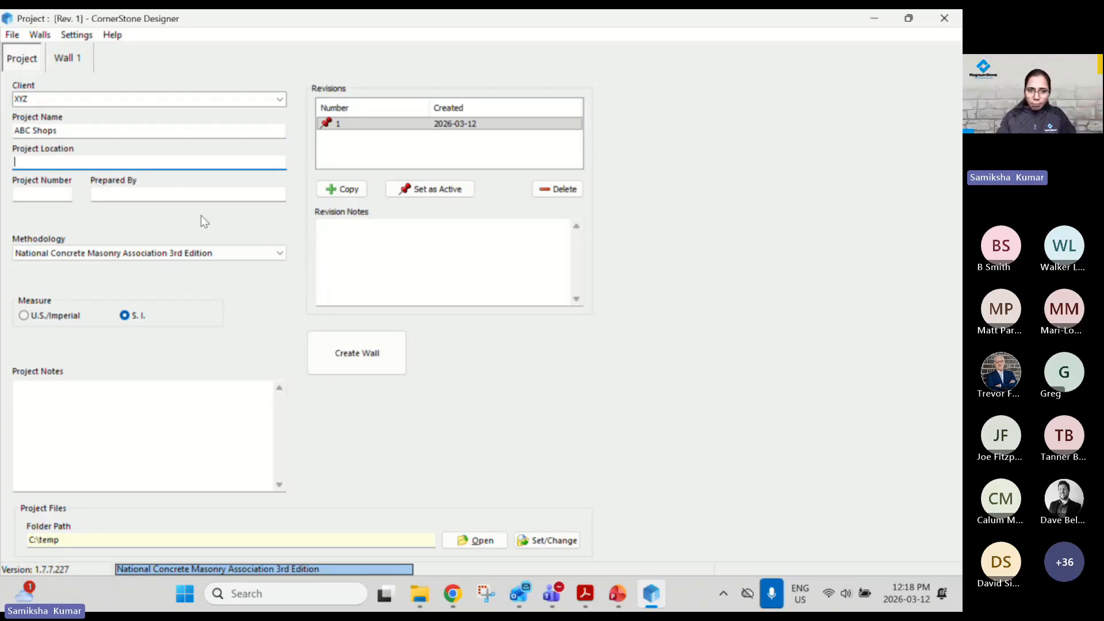
type("Mississauga")
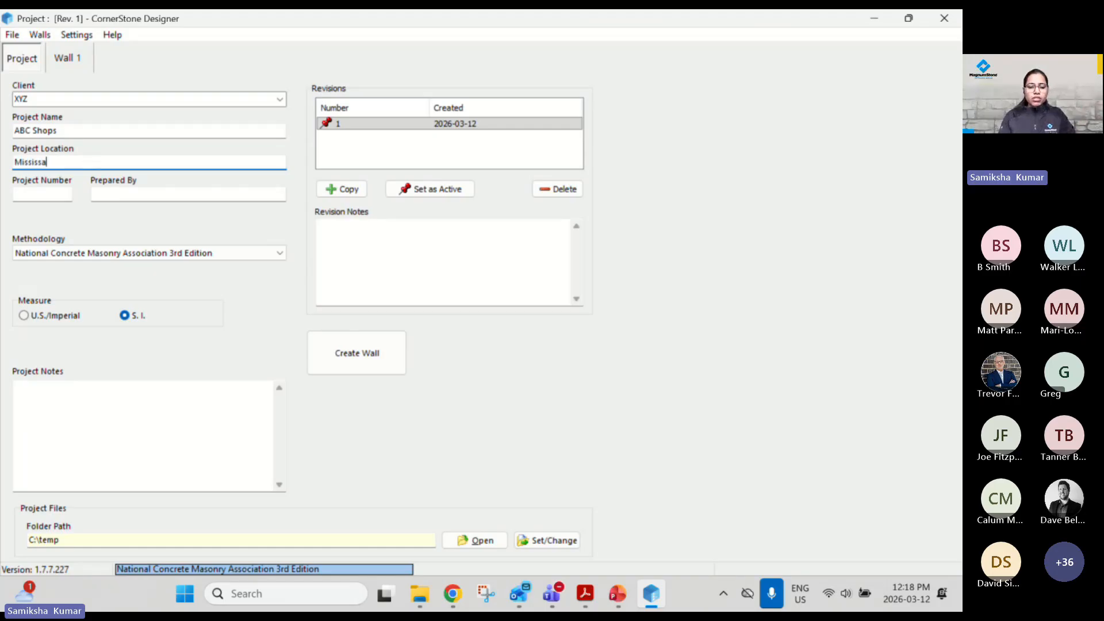
Step: Fill in the preparer's initials in the project details, leaving the project number blank
left_click(56, 194)
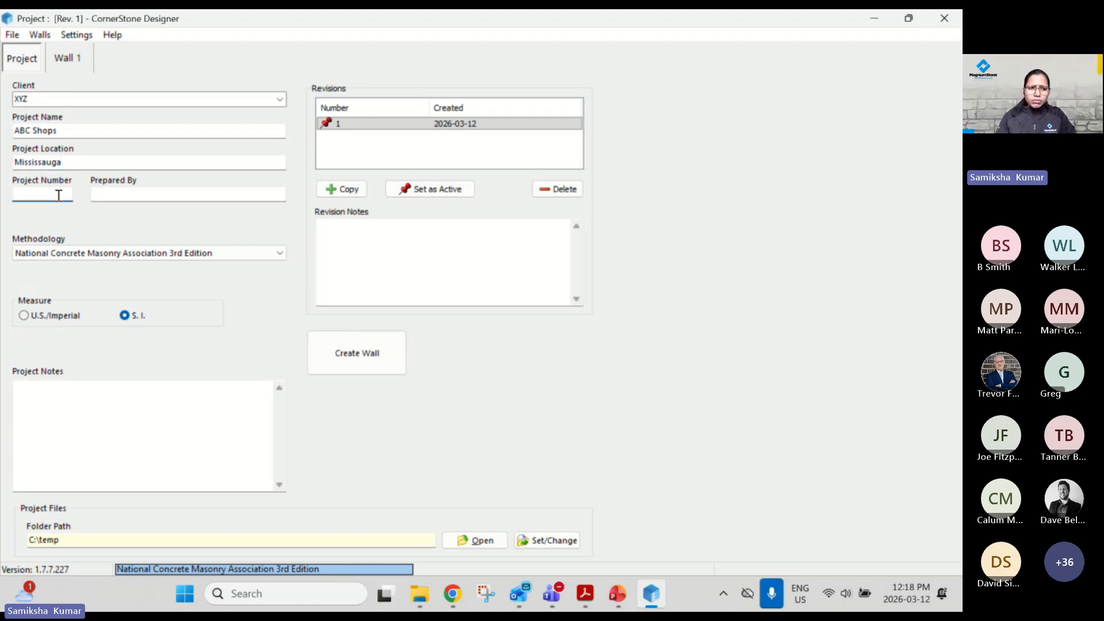
left_click(127, 194)
type("SK")
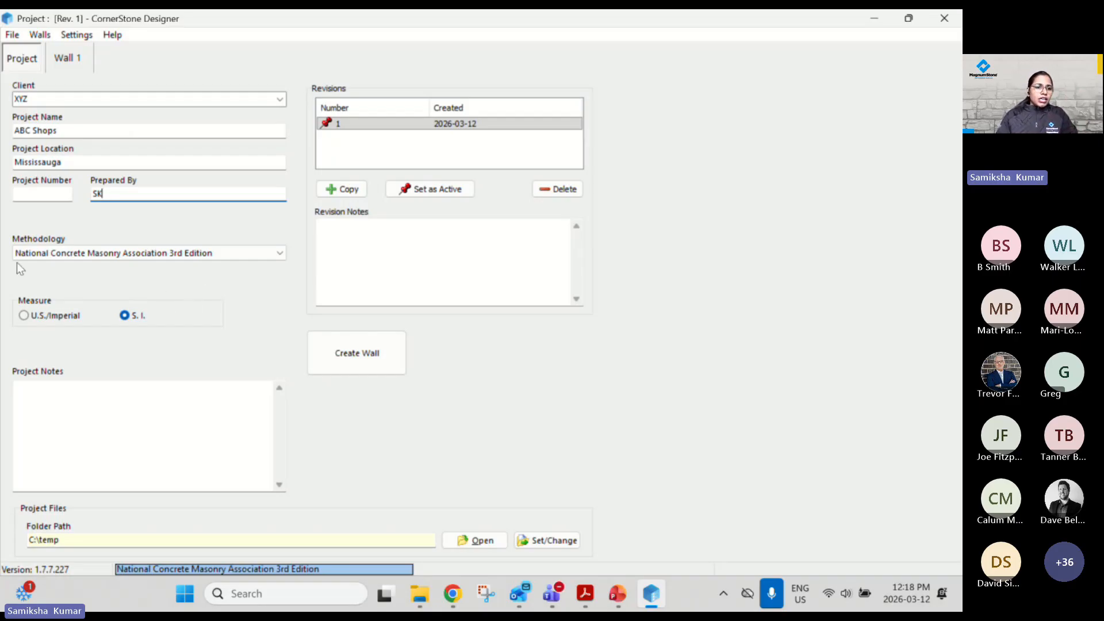
Step: Choose National Concrete Masonry Association 3rd Edition as the methodology and U.S./Imperial as the measure
left_click(60, 254)
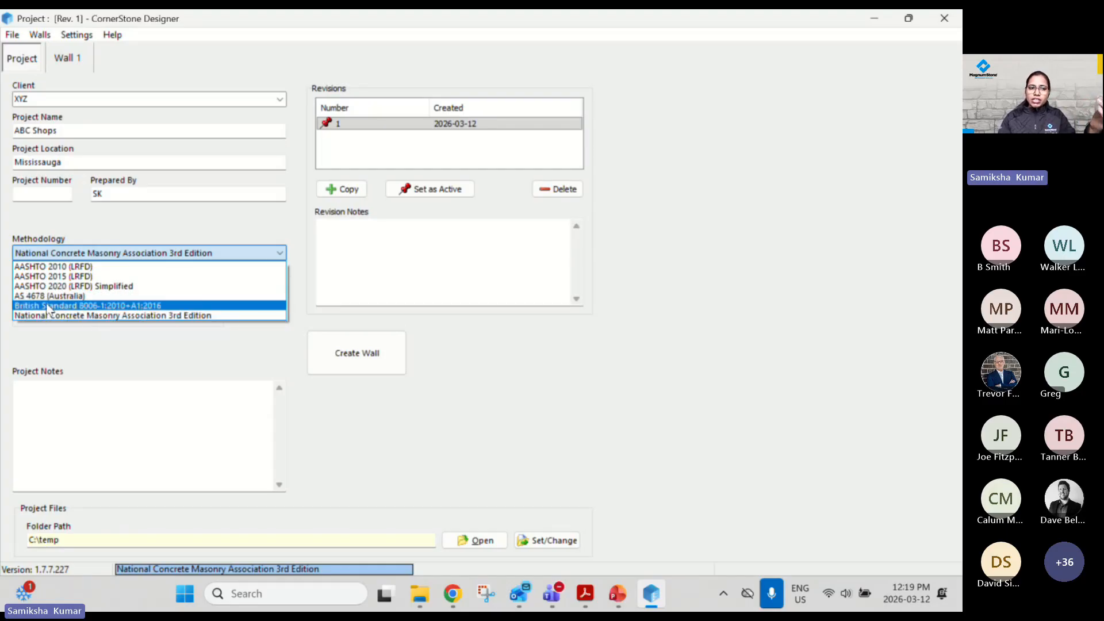
left_click(84, 318)
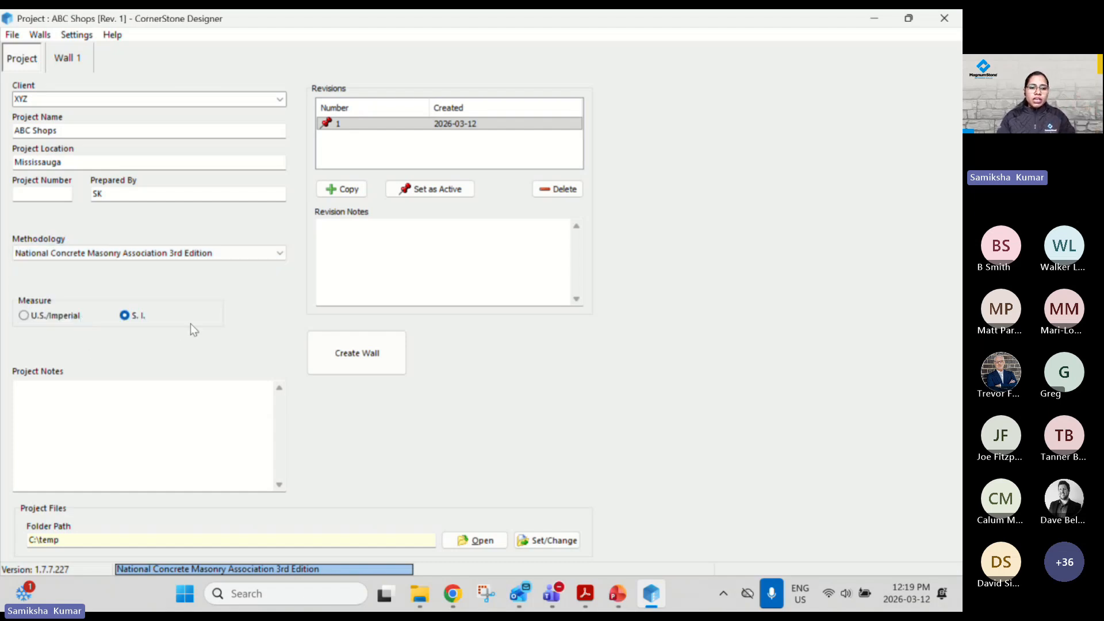
left_click(49, 315)
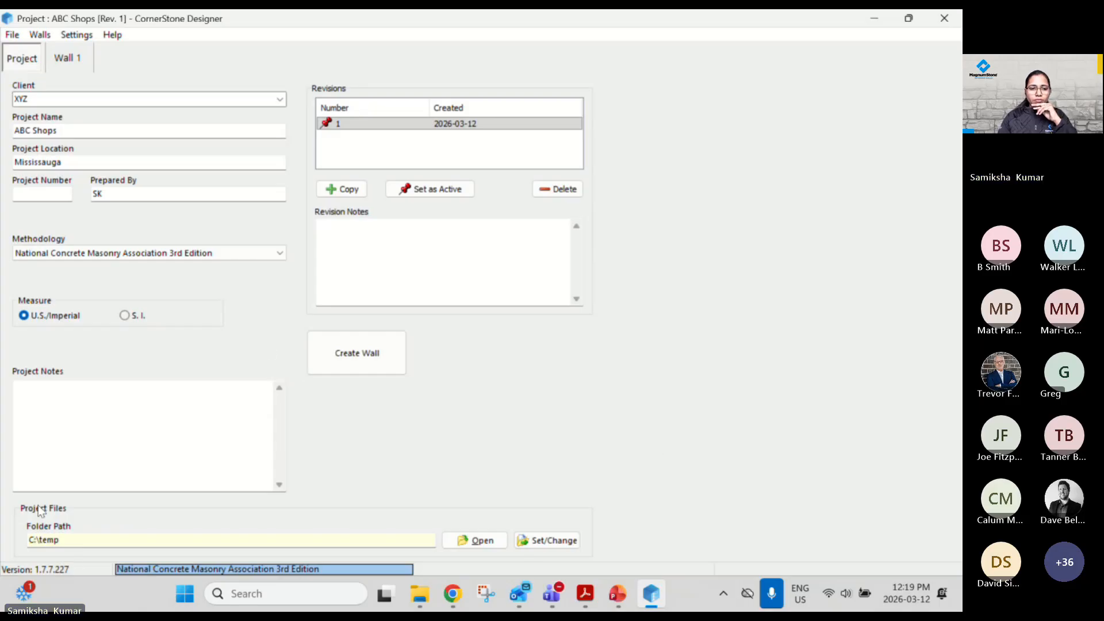
left_click(57, 403)
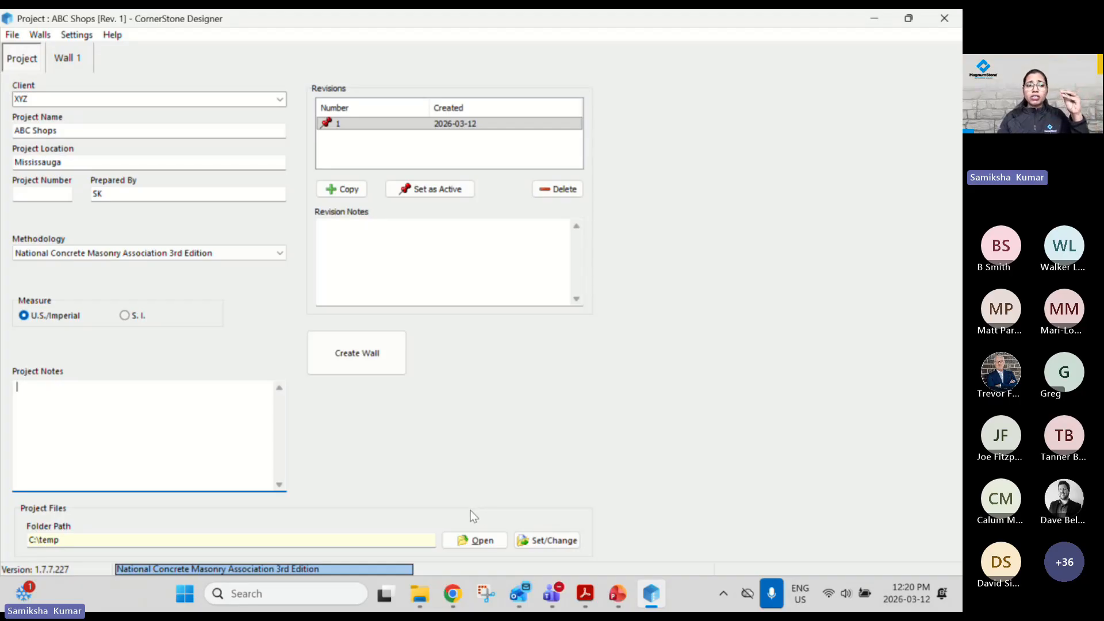
Step: Create a folder named Test Demo inside the desktop's Cornerstone Info folder and set it as the project folder
left_click(534, 540)
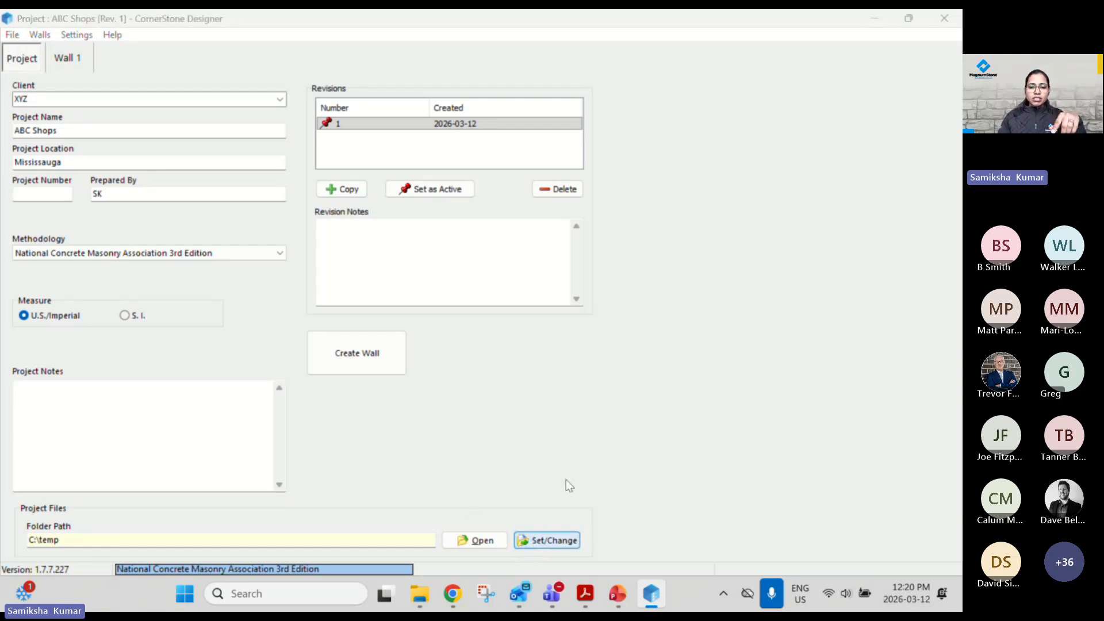
scroll(537, 373, "up", 4)
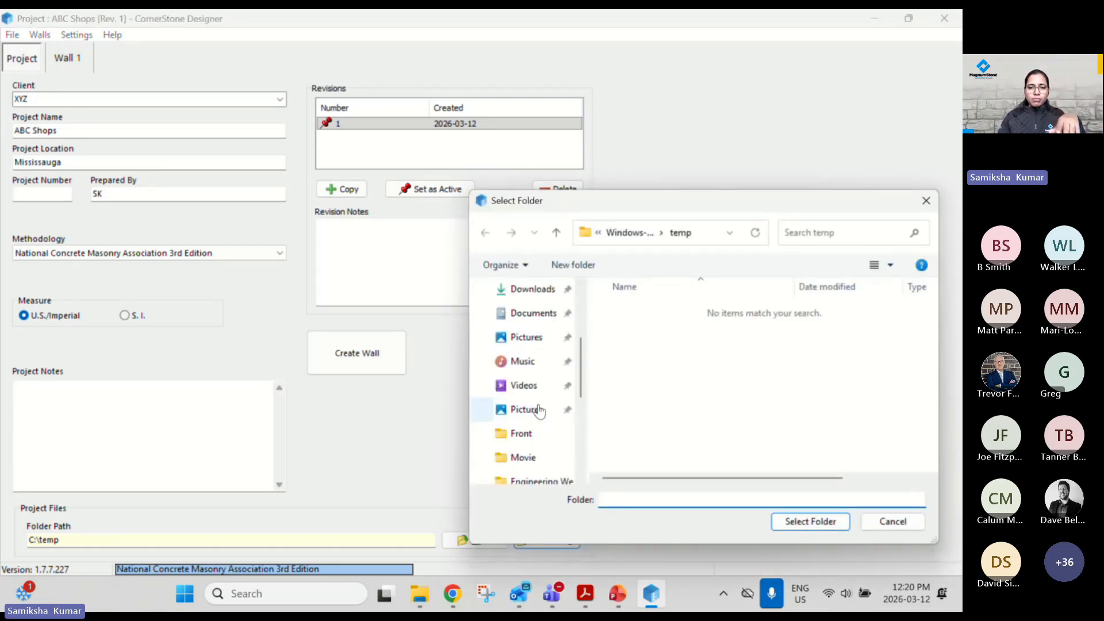
left_click(534, 340)
double_click(642, 339)
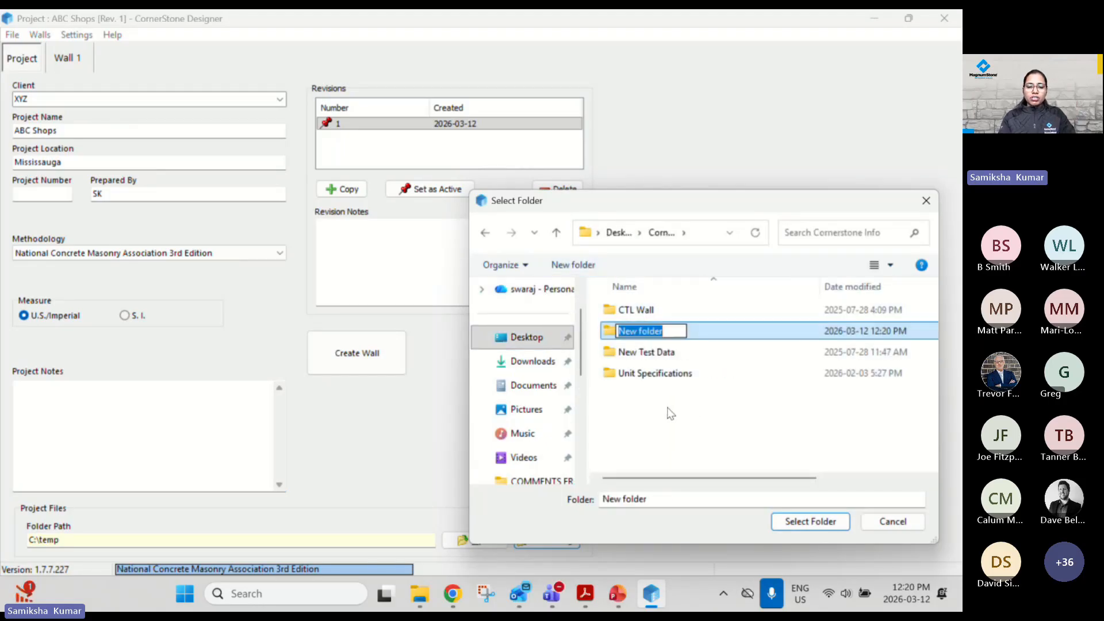
type("Test")
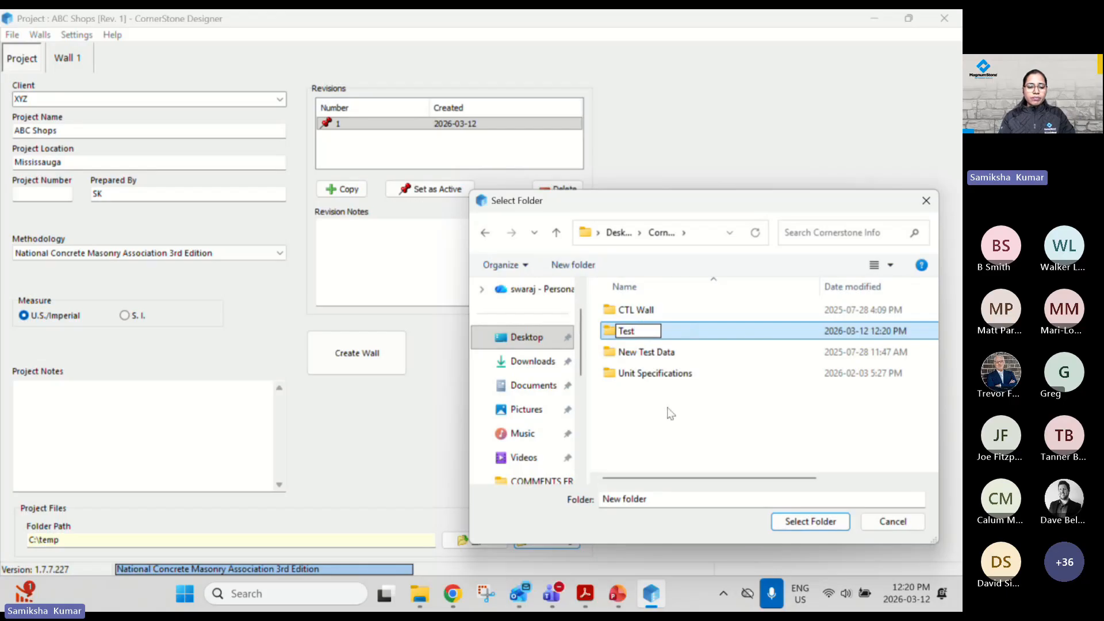
type(" Demo")
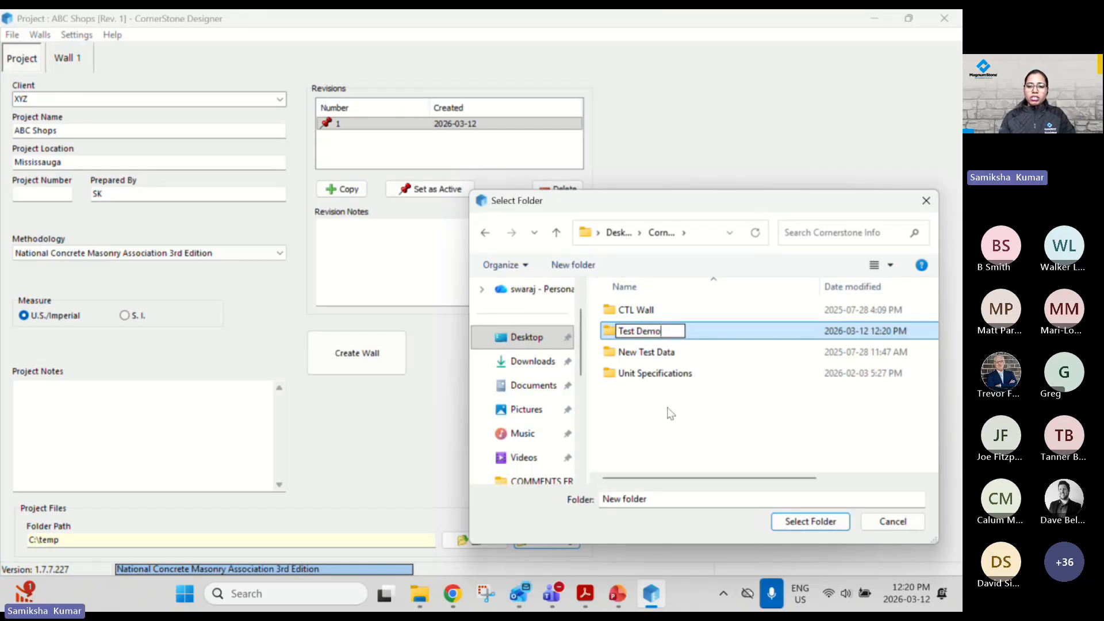
key("Return")
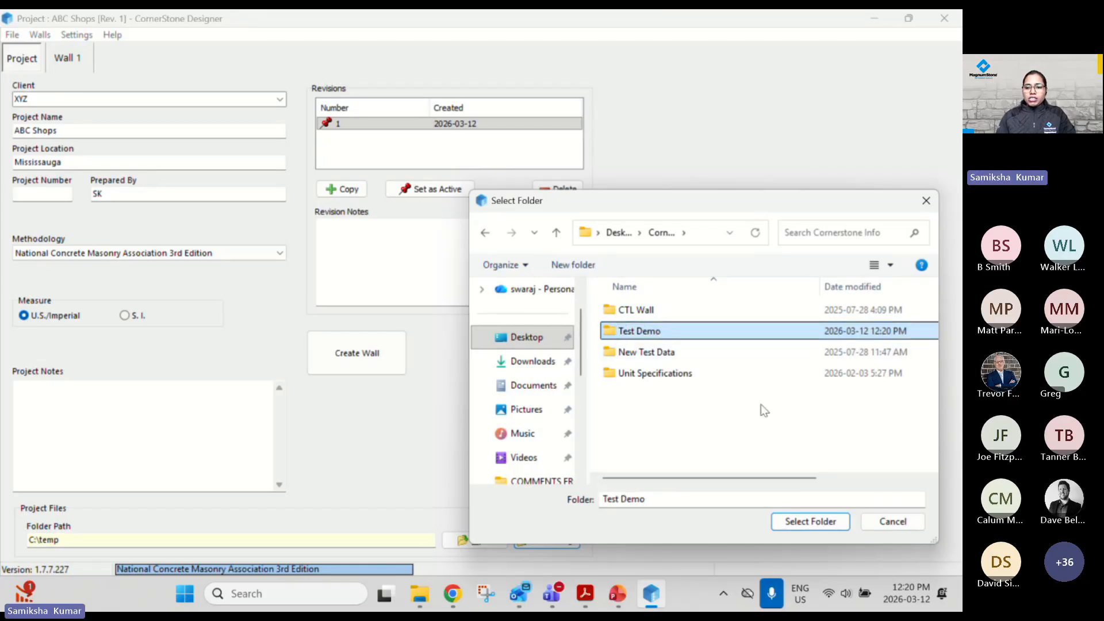
left_click(800, 524)
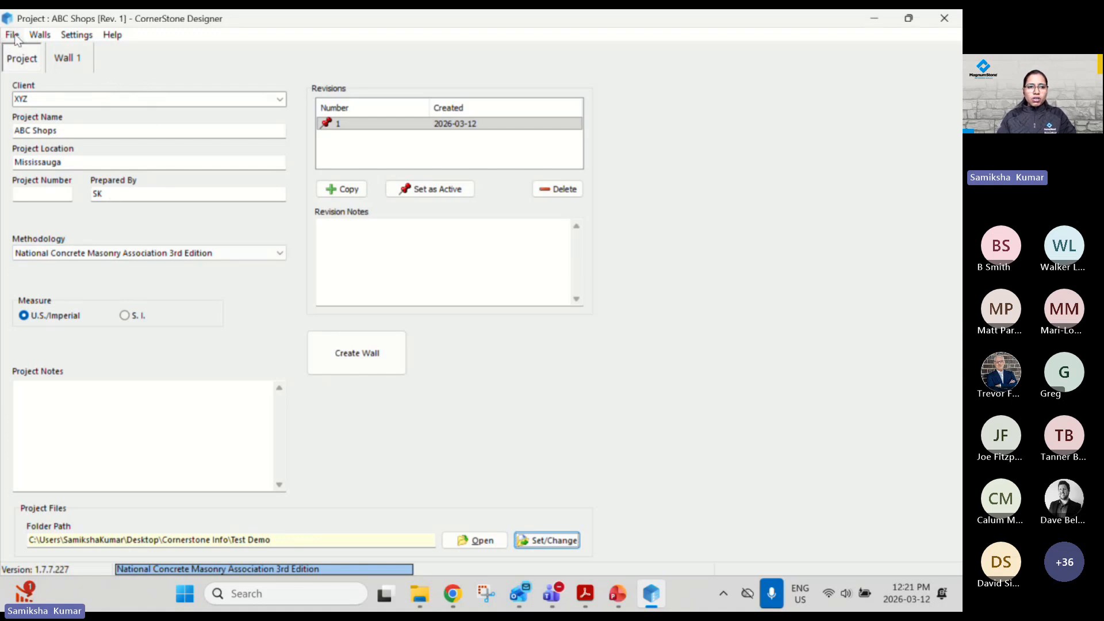
Step: Rename Wall 1 as South East Wall
left_click(68, 58)
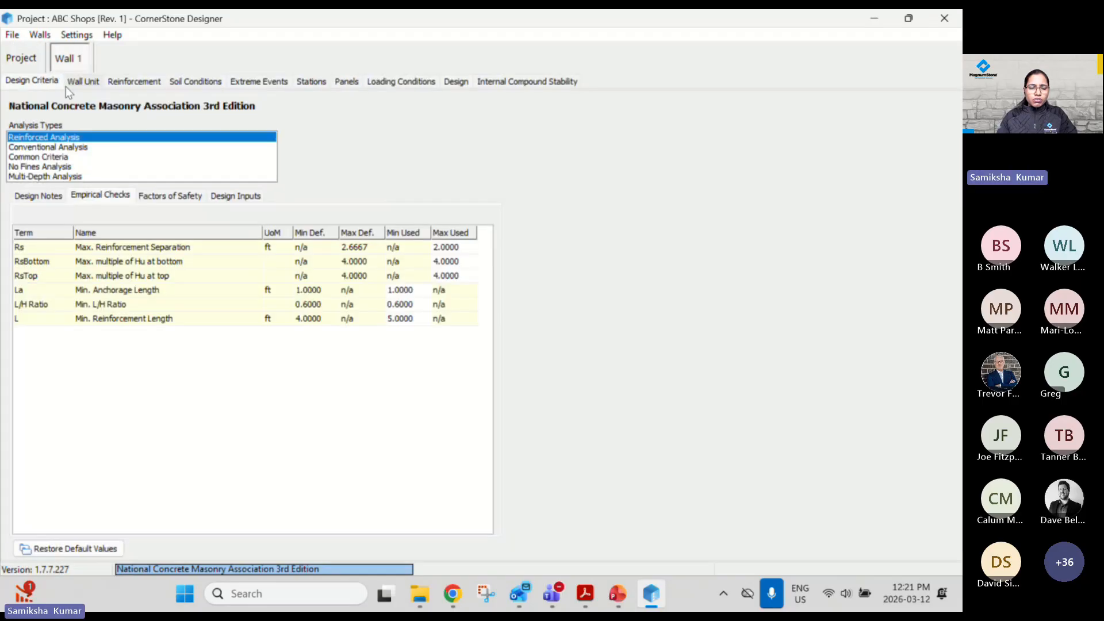
right_click(78, 56)
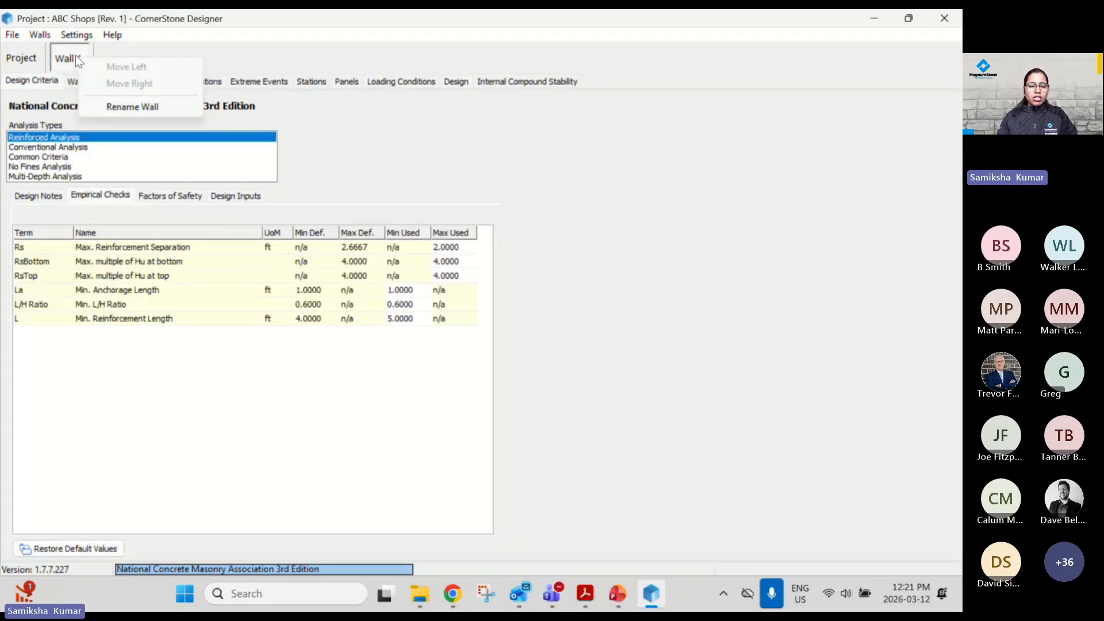
left_click(132, 107)
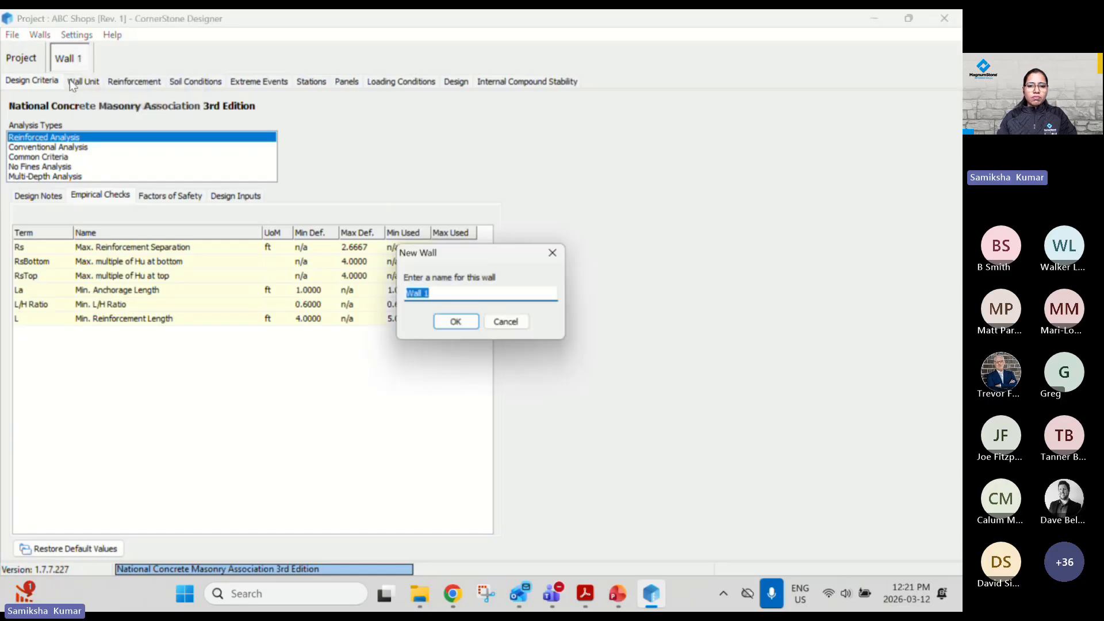
type("South East Wall")
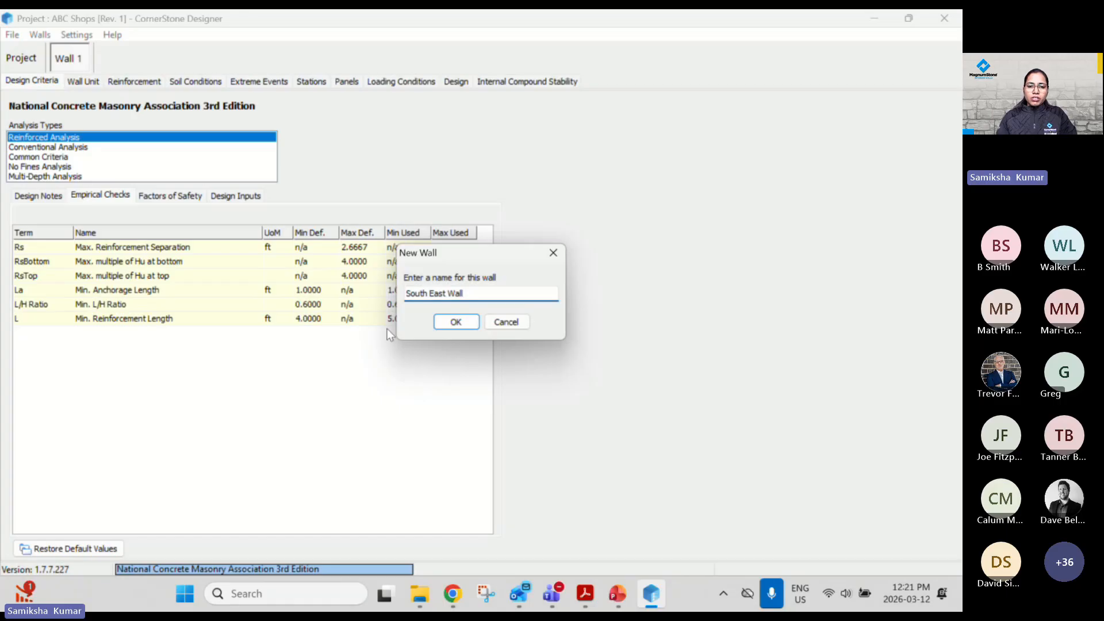
left_click(454, 321)
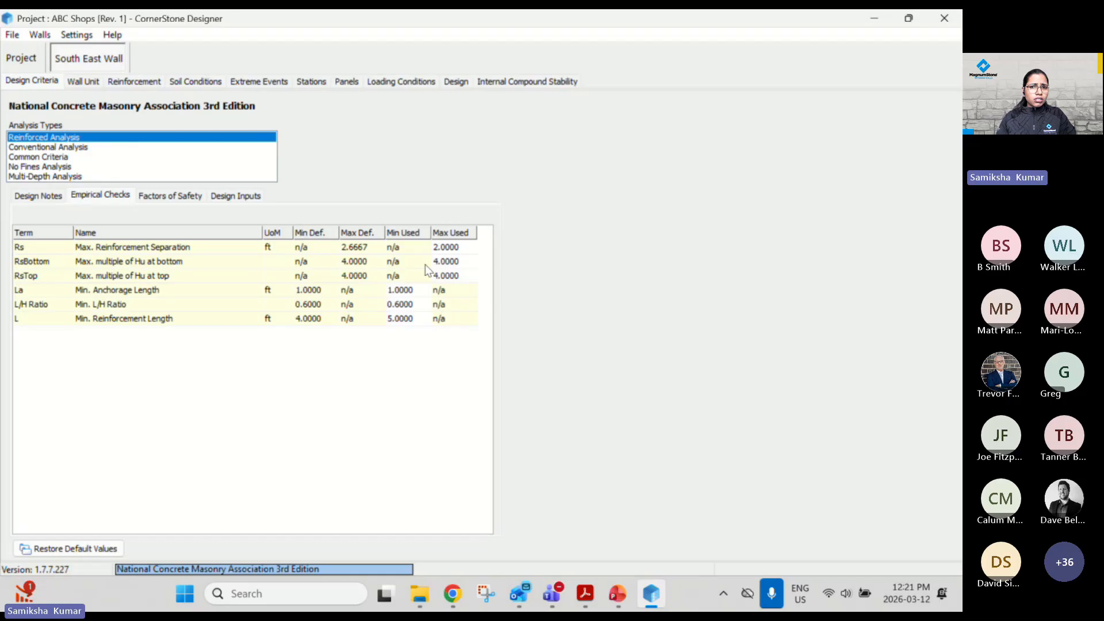
Step: Review the wall's reinforced analysis criteria: design notes, empirical checks, static and seismic factors of safety, and design inputs
left_click(38, 196)
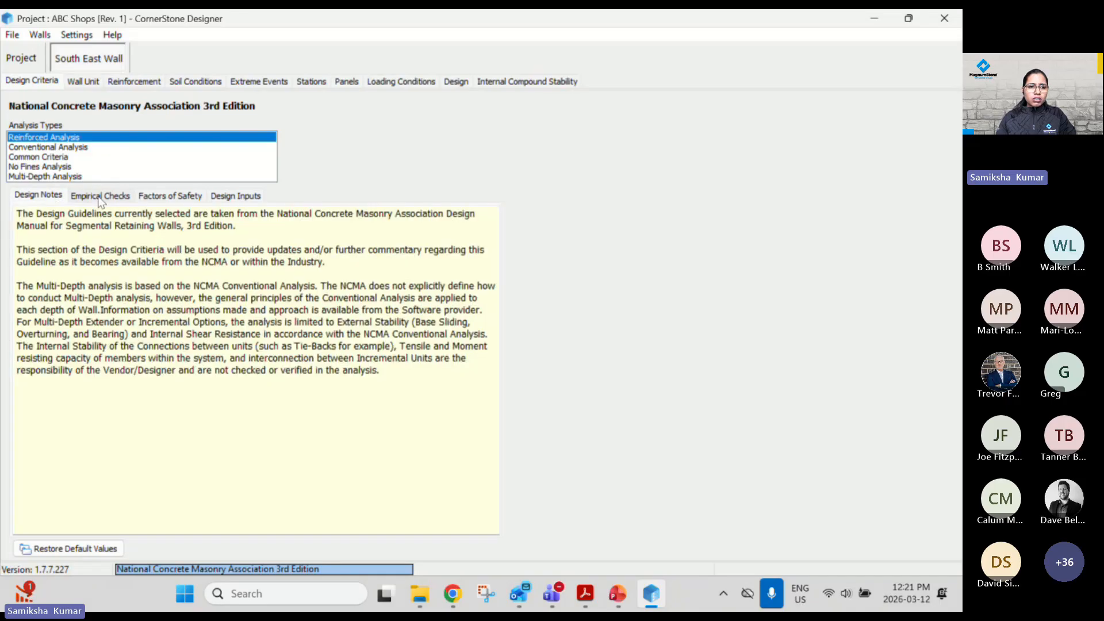
left_click(99, 197)
left_click(158, 197)
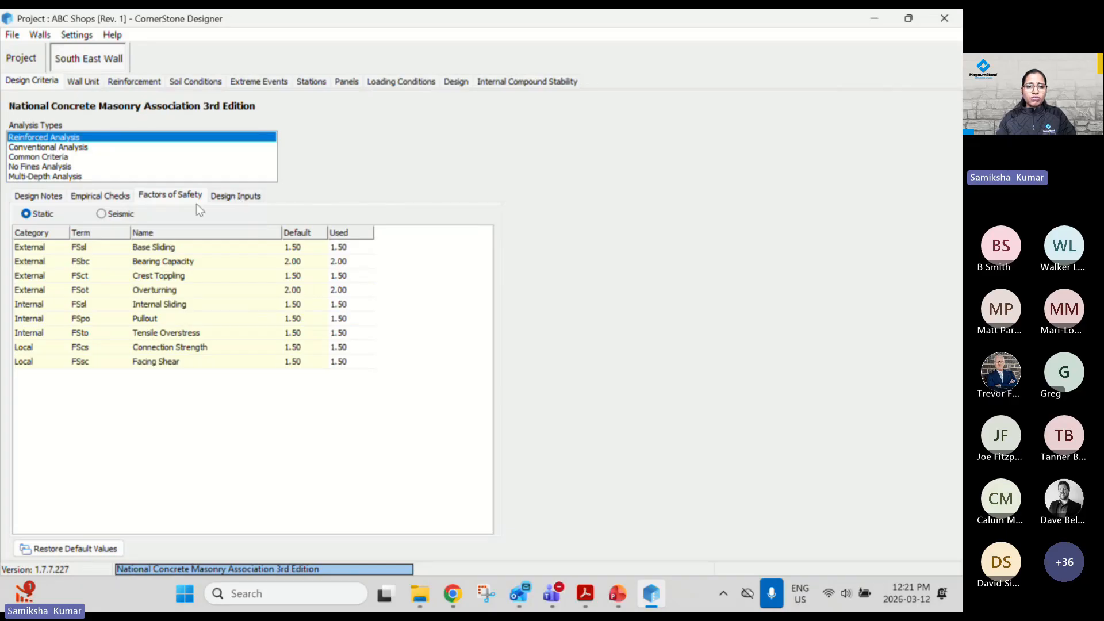
left_click(109, 216)
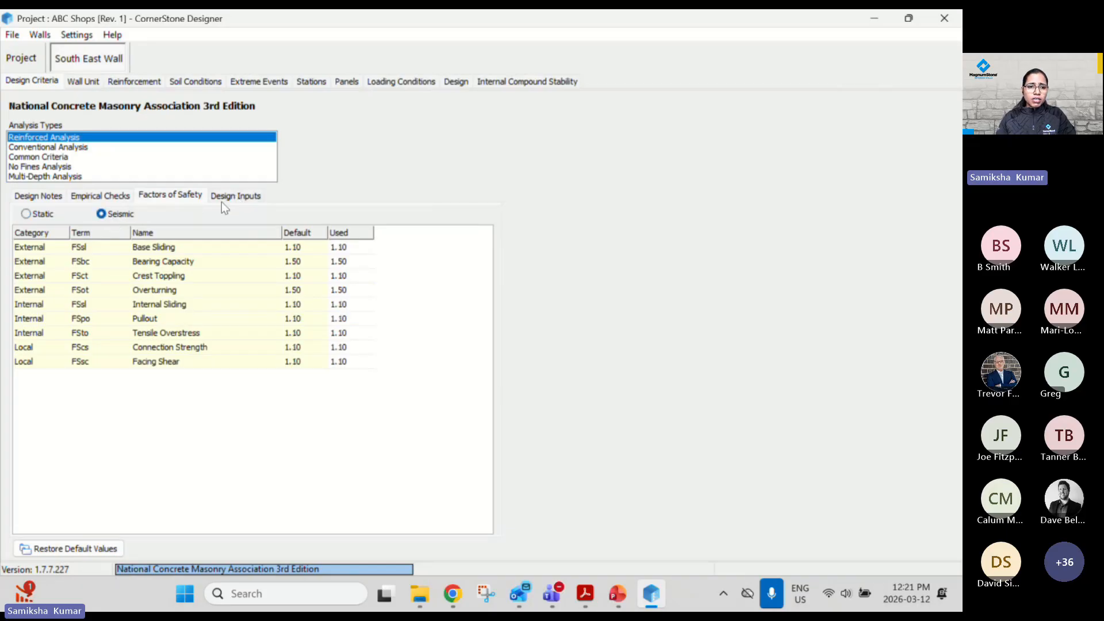
left_click(121, 199)
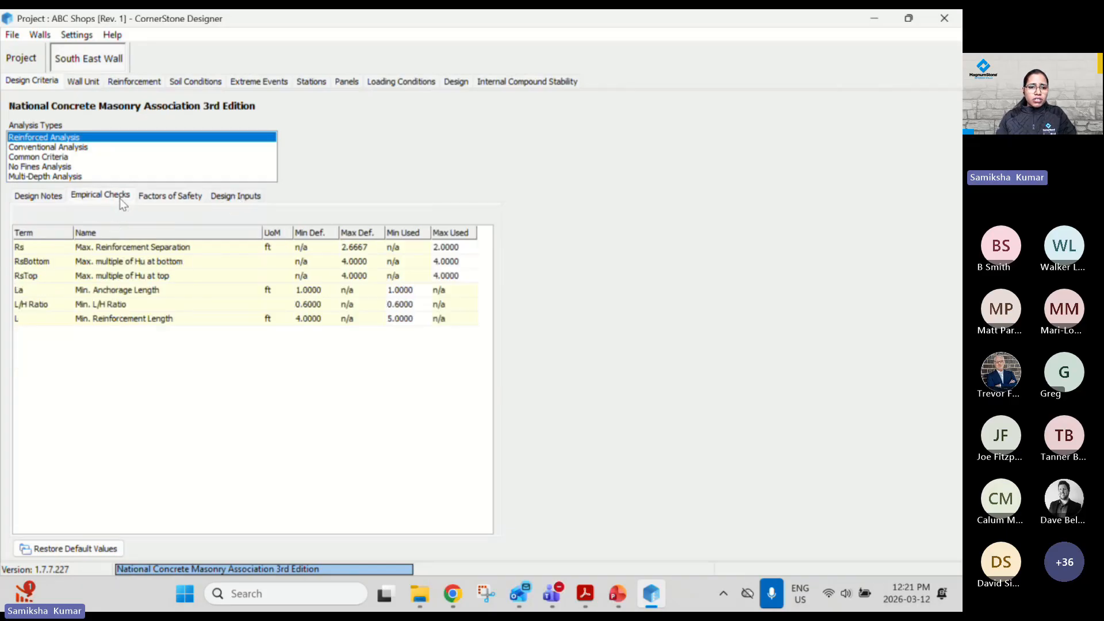
left_click(219, 198)
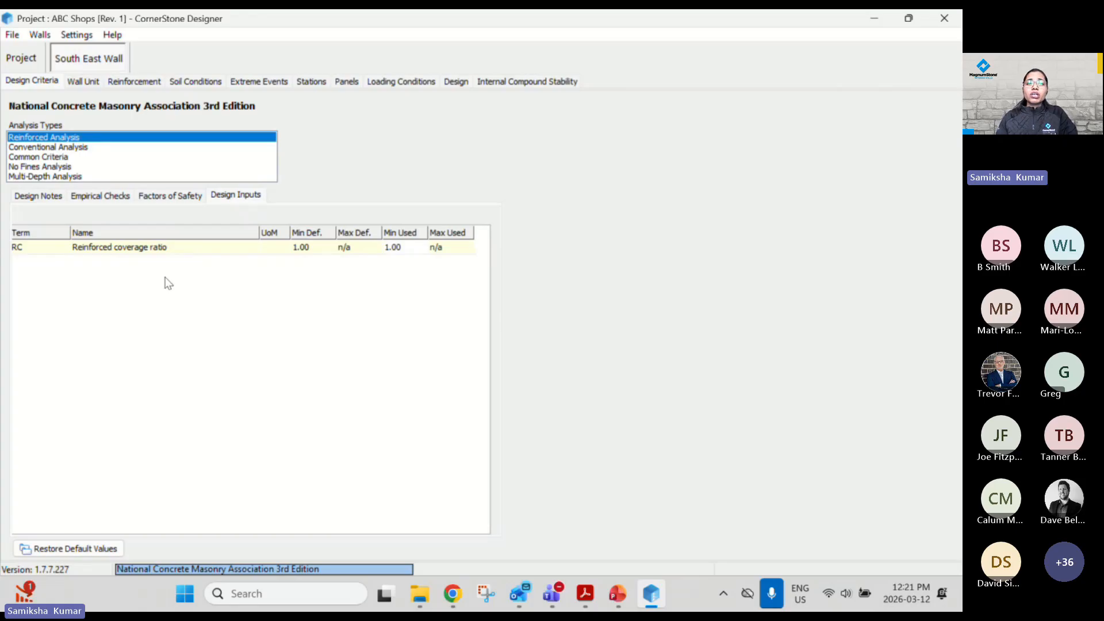
left_click(98, 196)
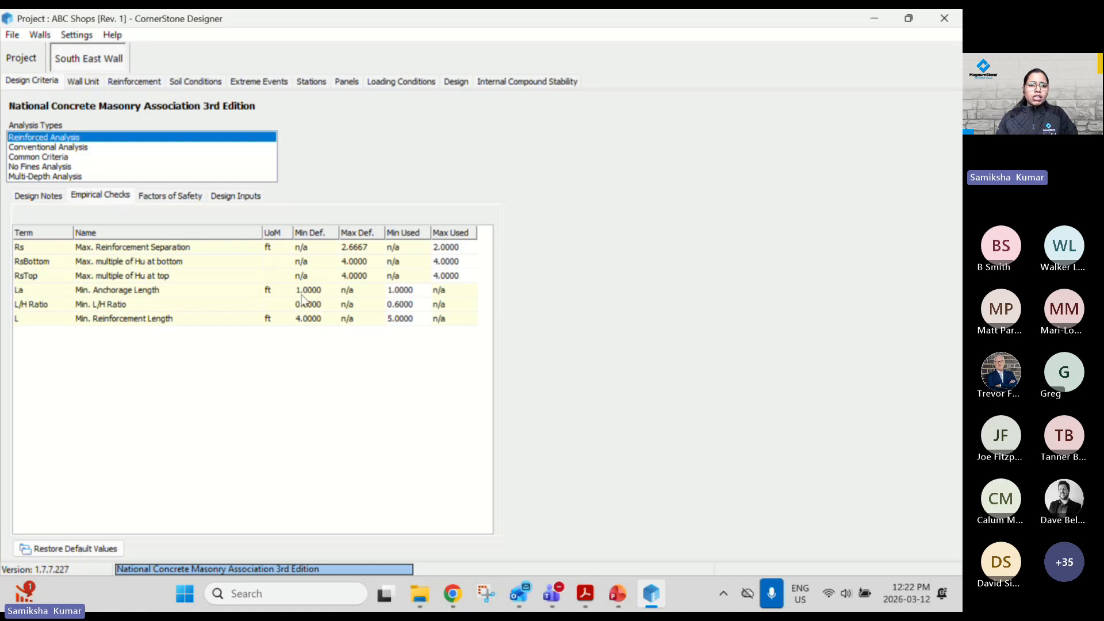
Step: Choose MagnumStone Gravity as the product line for the South East Wall's wall unit
left_click(85, 84)
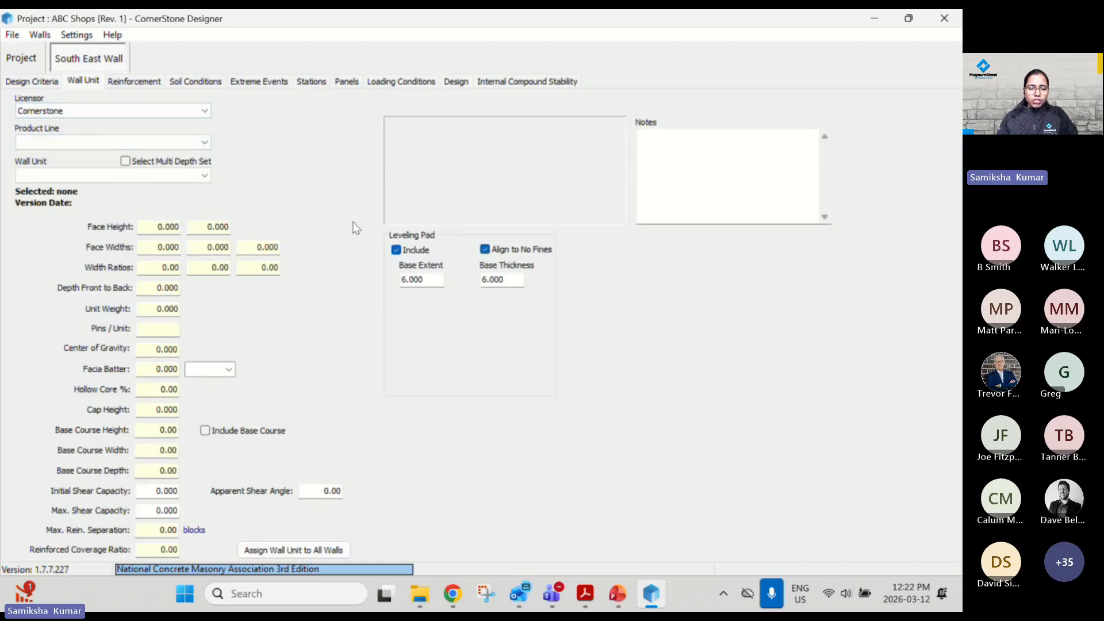
left_click(111, 144)
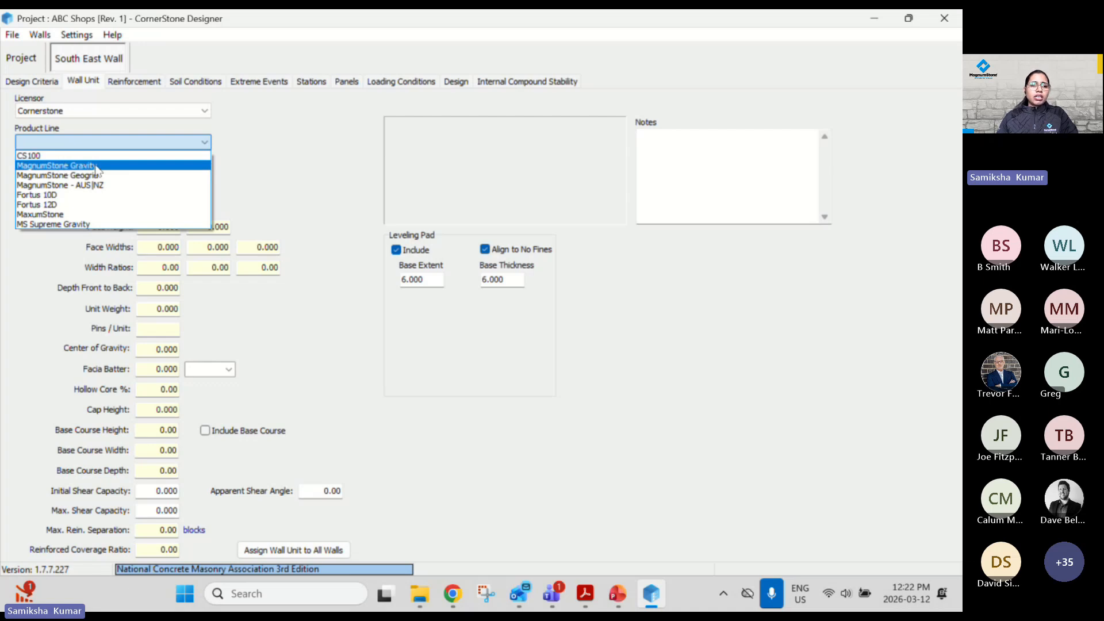
left_click(115, 169)
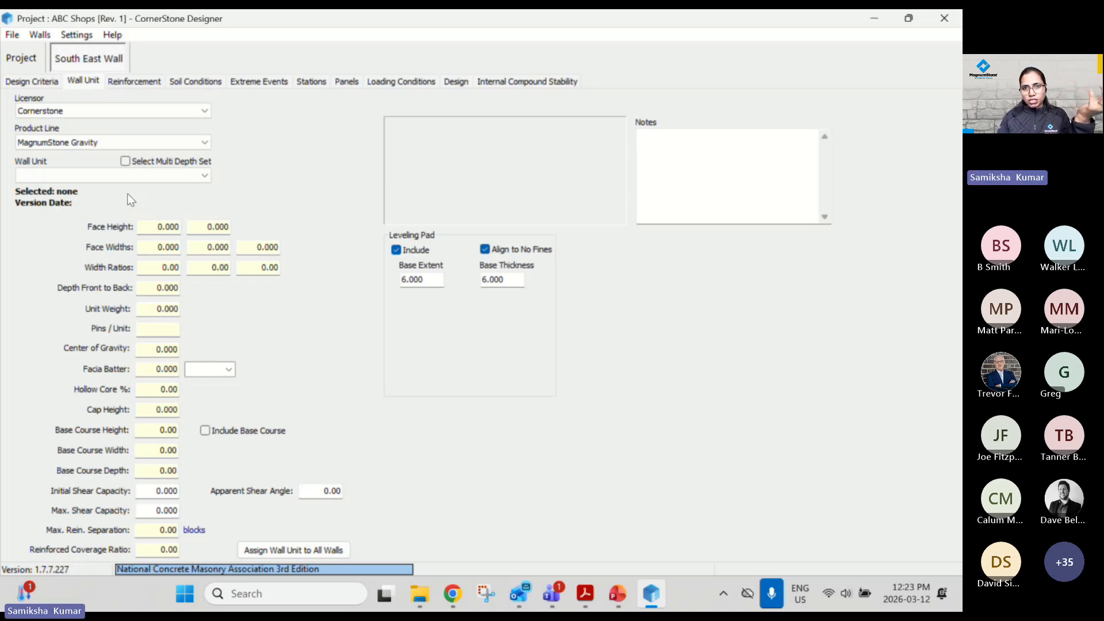
left_click(126, 161)
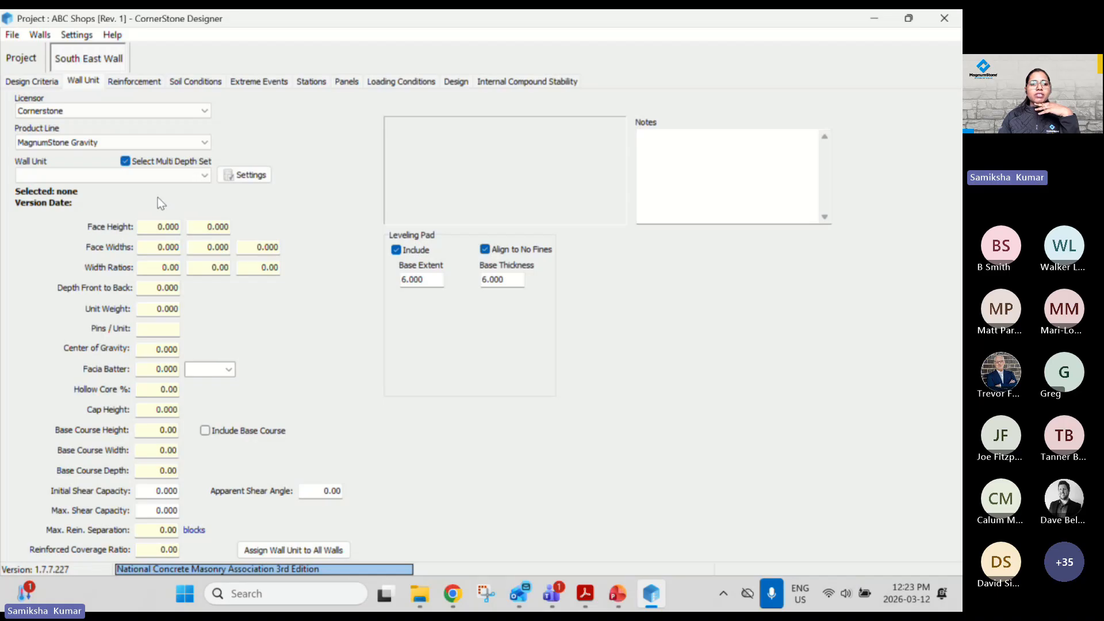
left_click(126, 162)
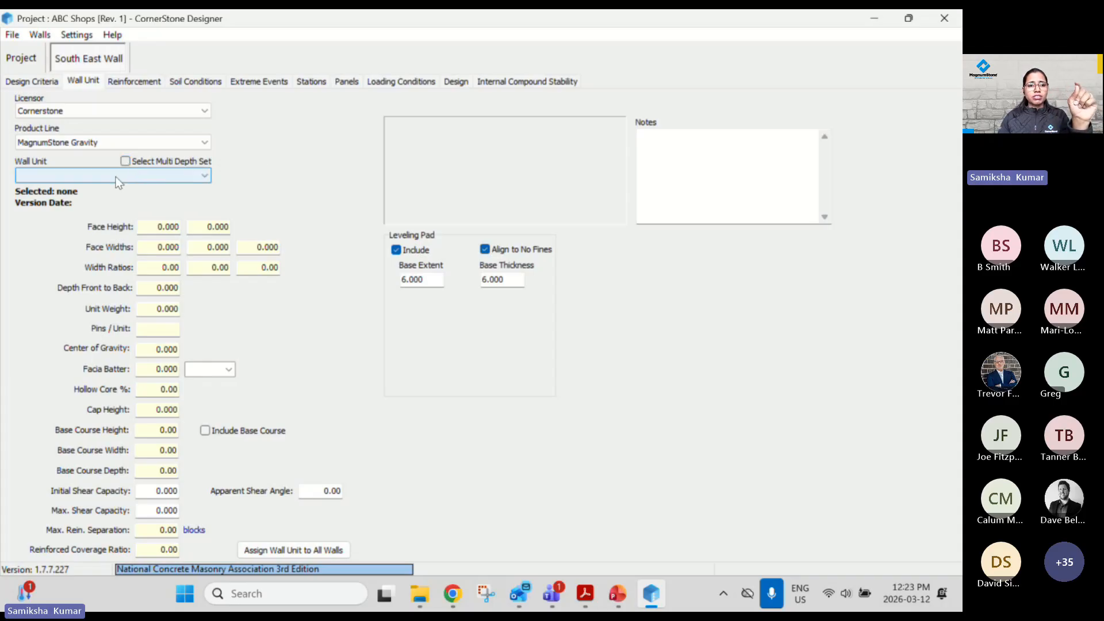
left_click(118, 183)
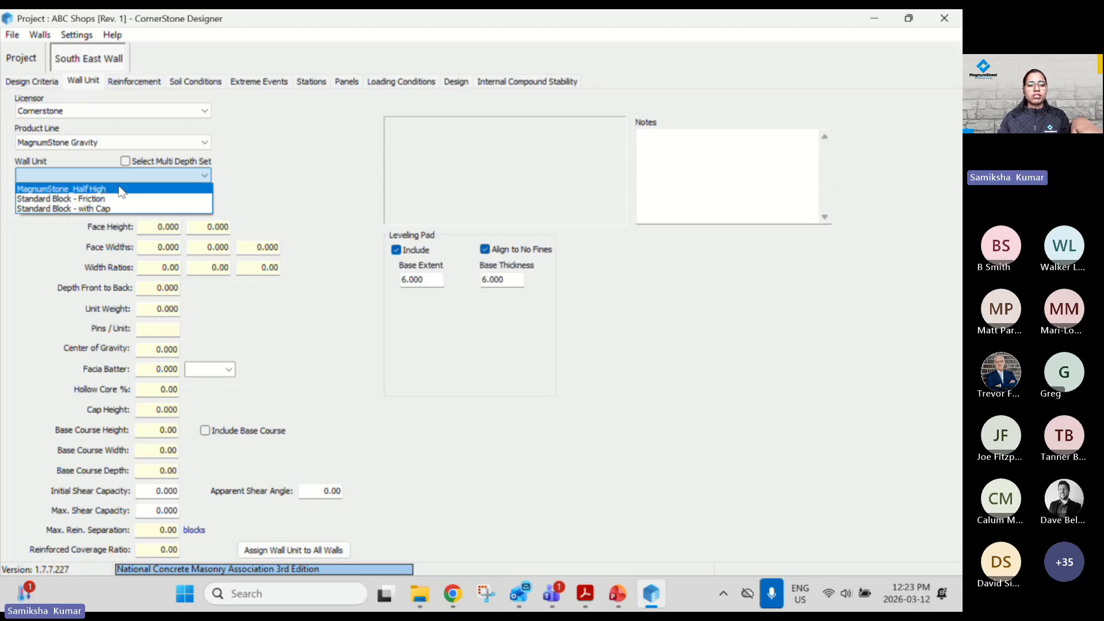
left_click(125, 162)
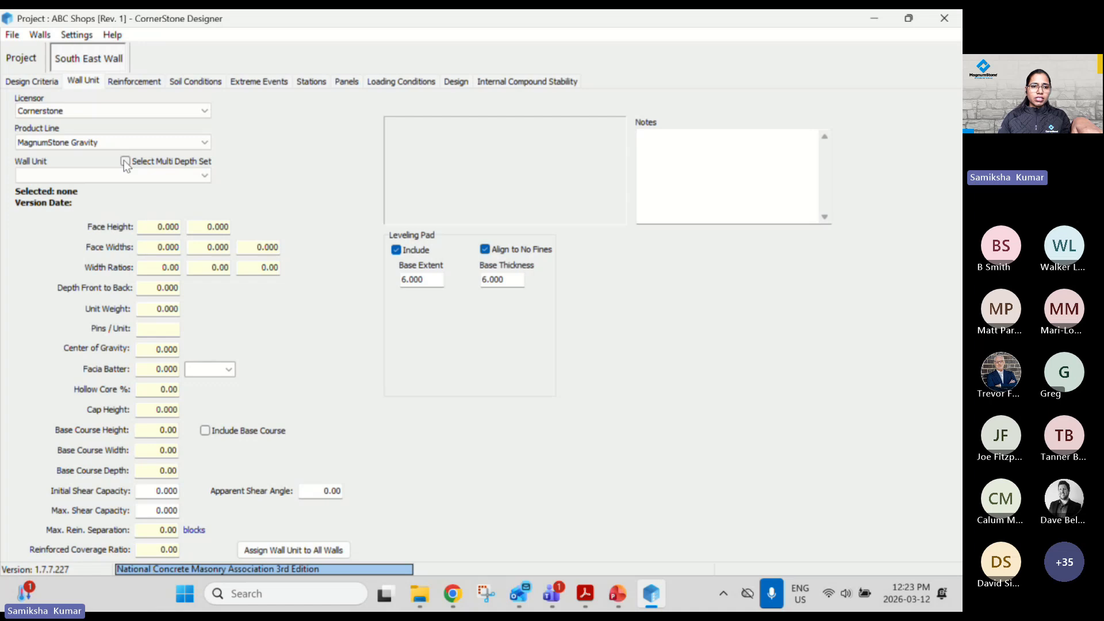
Step: Enable multi-depth set selection and choose MagnumStone with Extenders as the wall unit
left_click(125, 161)
left_click(148, 175)
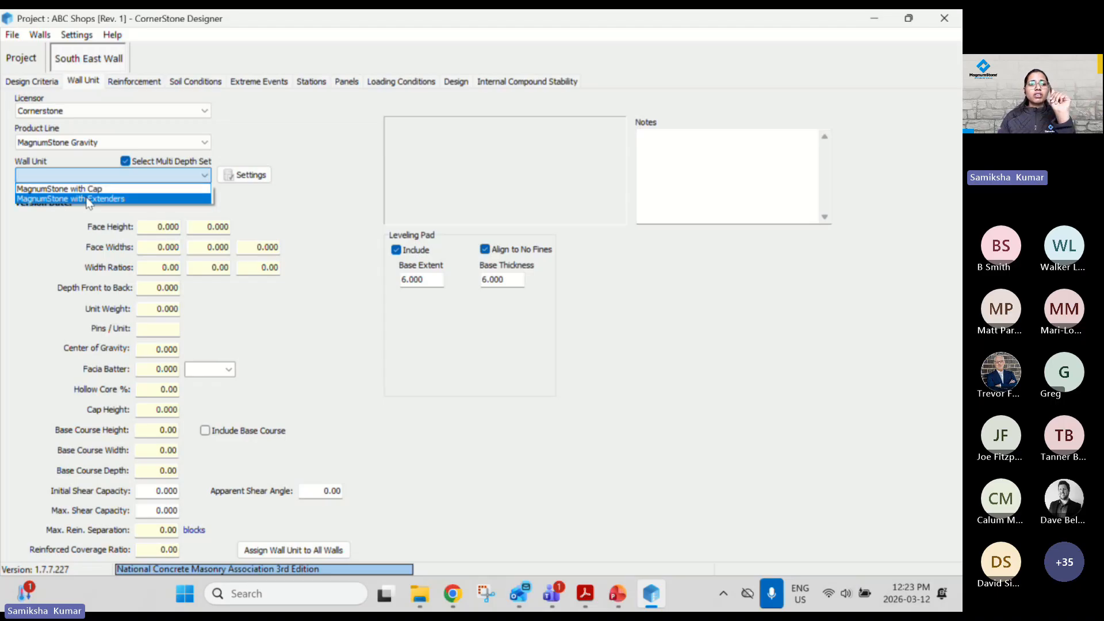
left_click(88, 199)
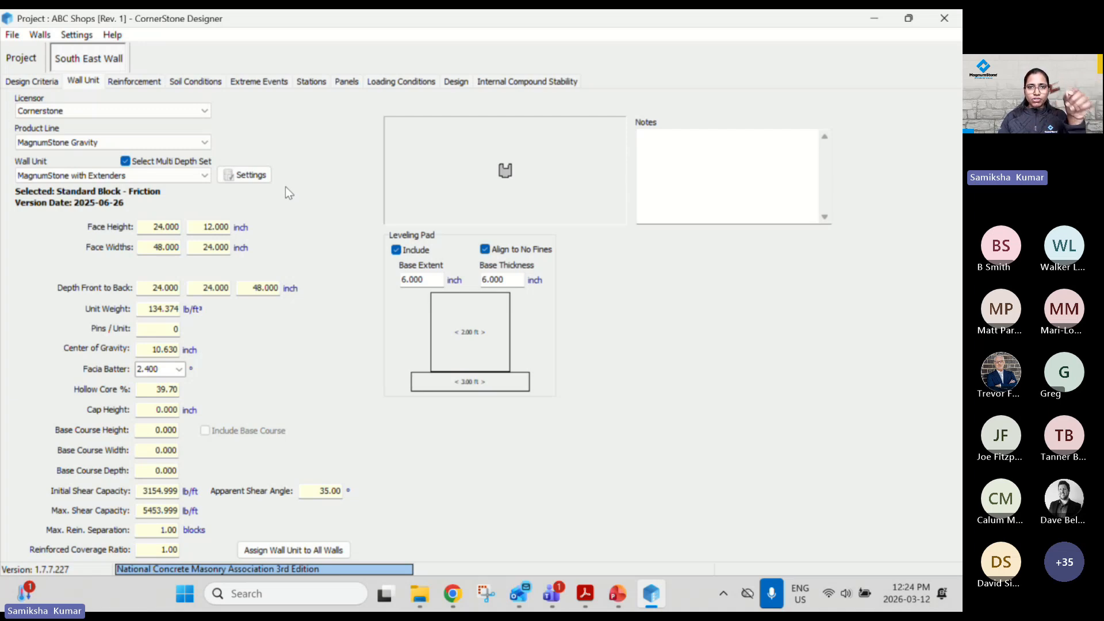
left_click(177, 173)
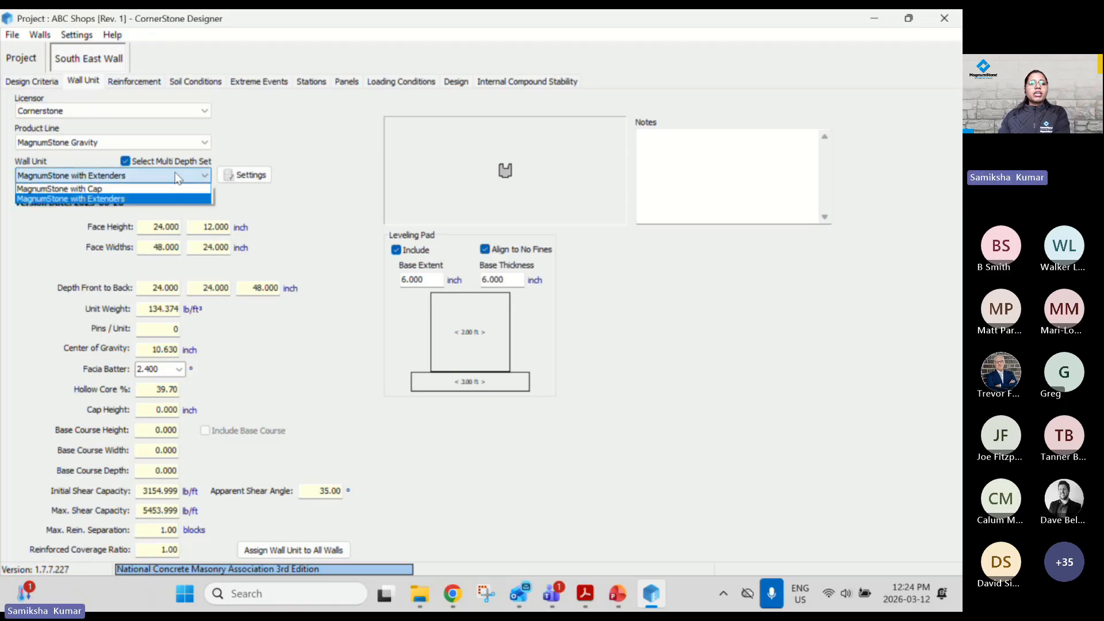
left_click(177, 176)
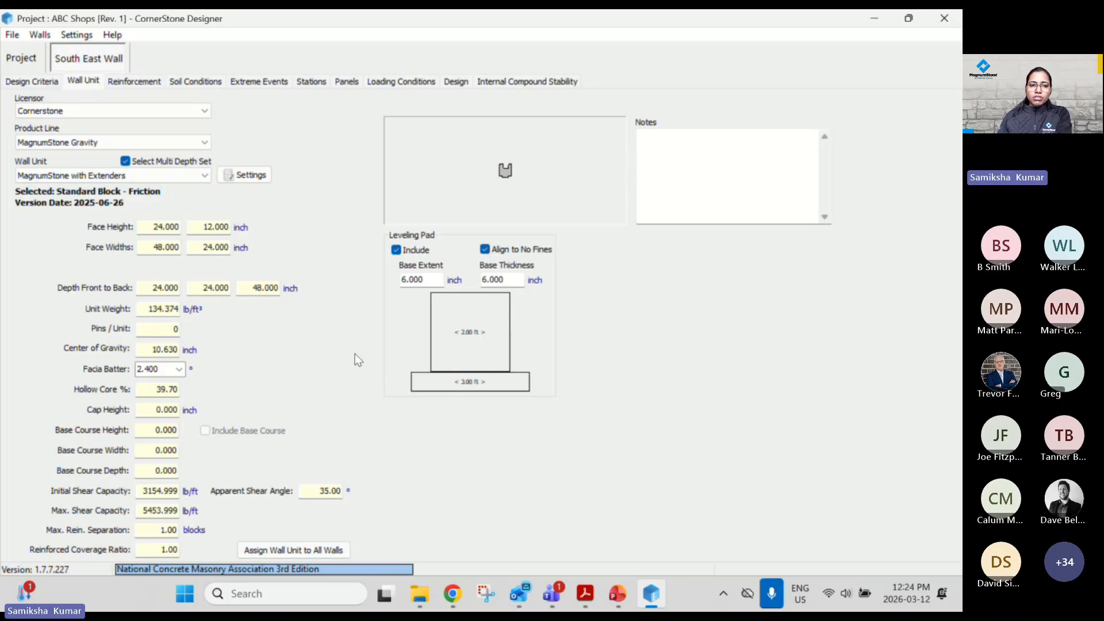
Step: Set the reinforced soil's friction angle to 37° in the wall's soil conditions
left_click(136, 82)
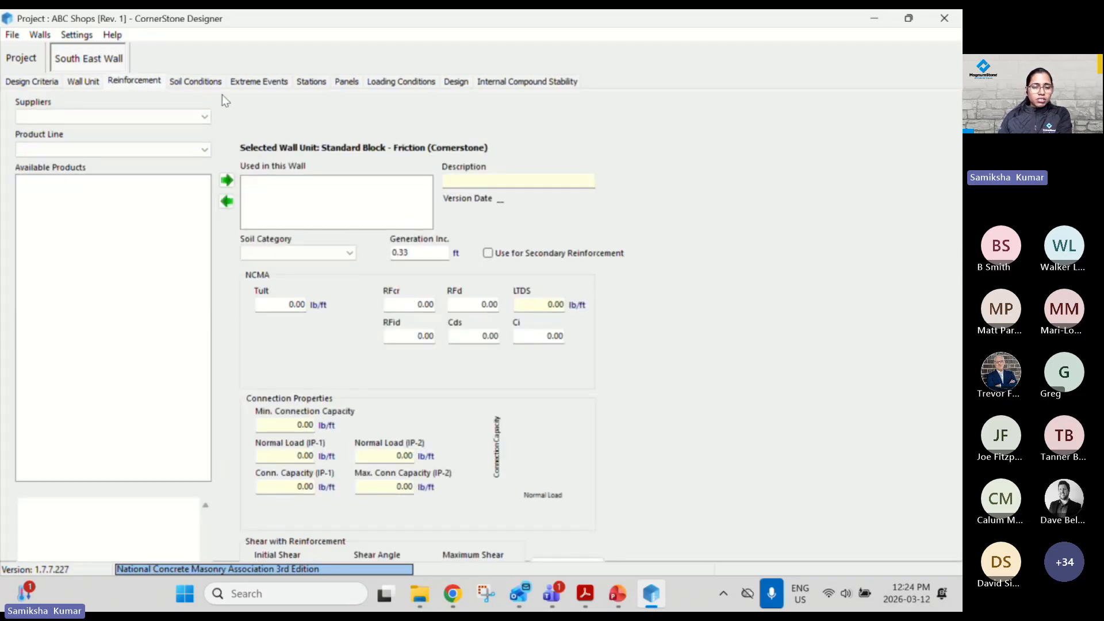
left_click(202, 82)
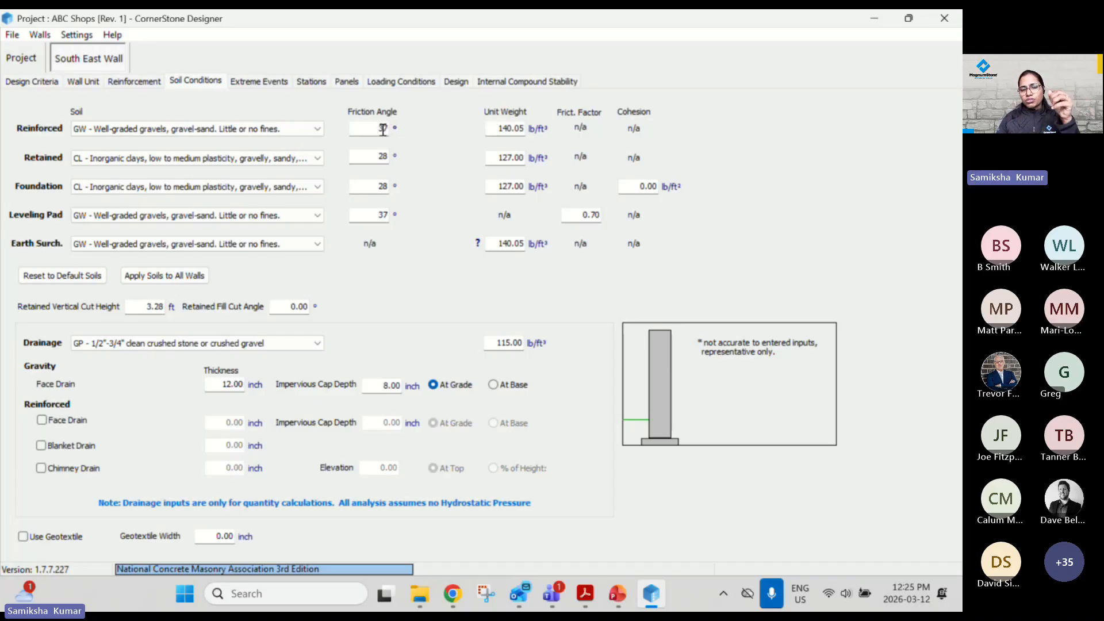
type("37")
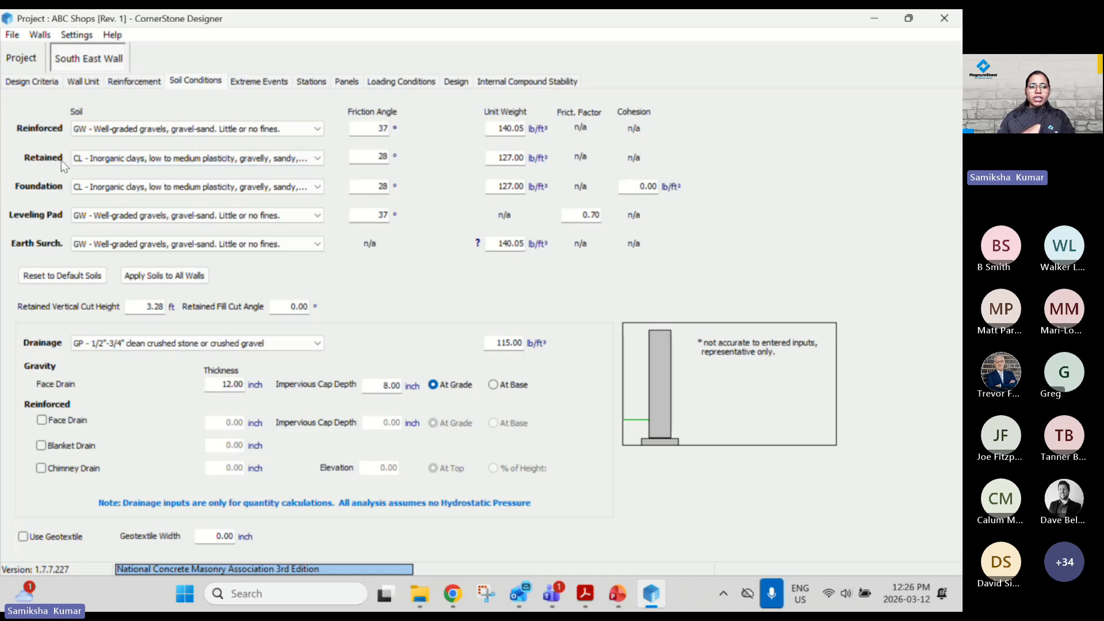
Step: Set the retained soil to GC - Clayey gravels, poorly graded gravel-sand-clay mixtures
left_click(315, 160)
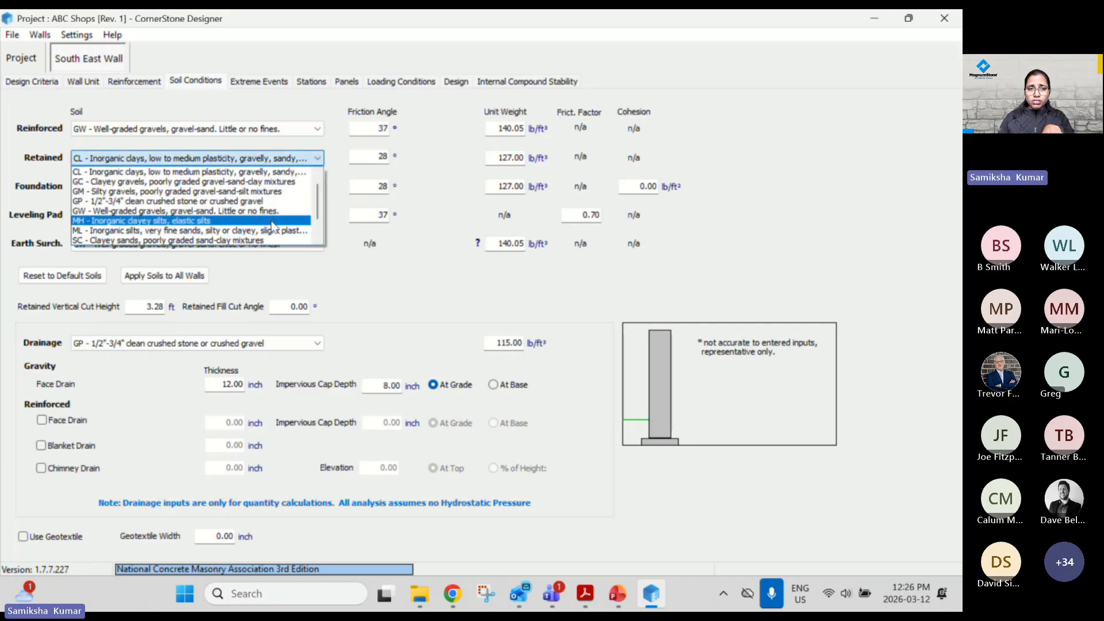
scroll(279, 229, "down", 1)
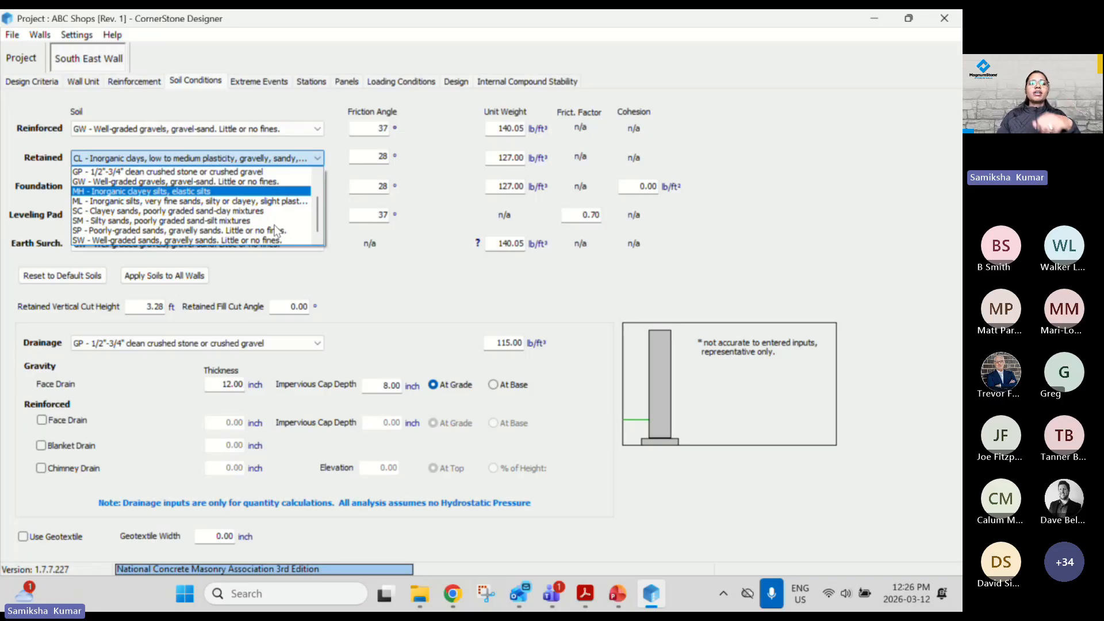
scroll(271, 225, "up", 2)
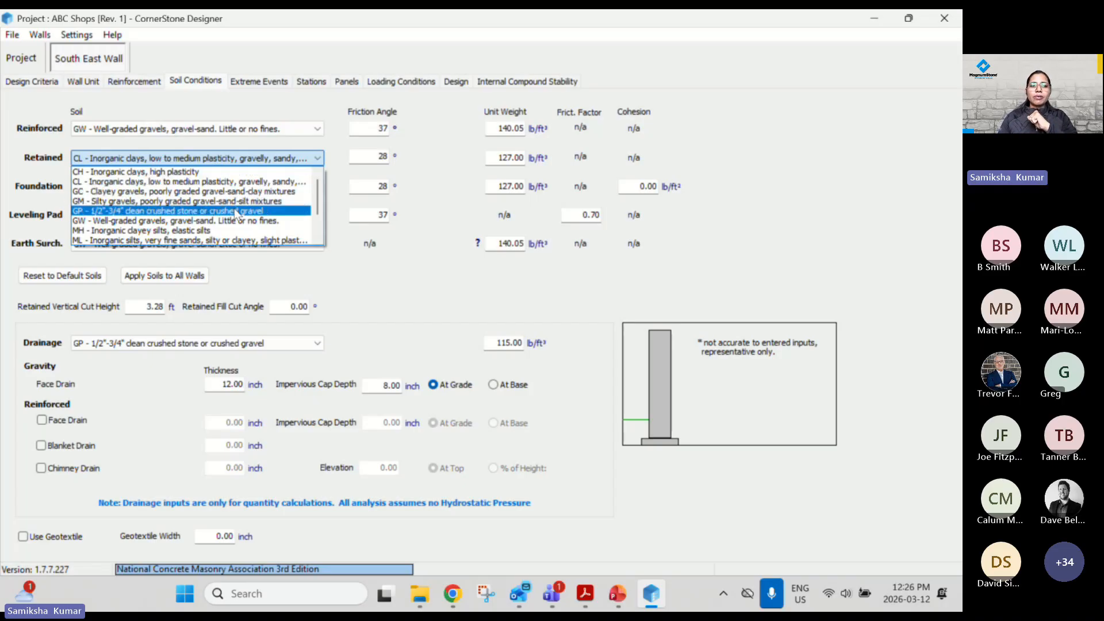
scroll(233, 221, "down", 2)
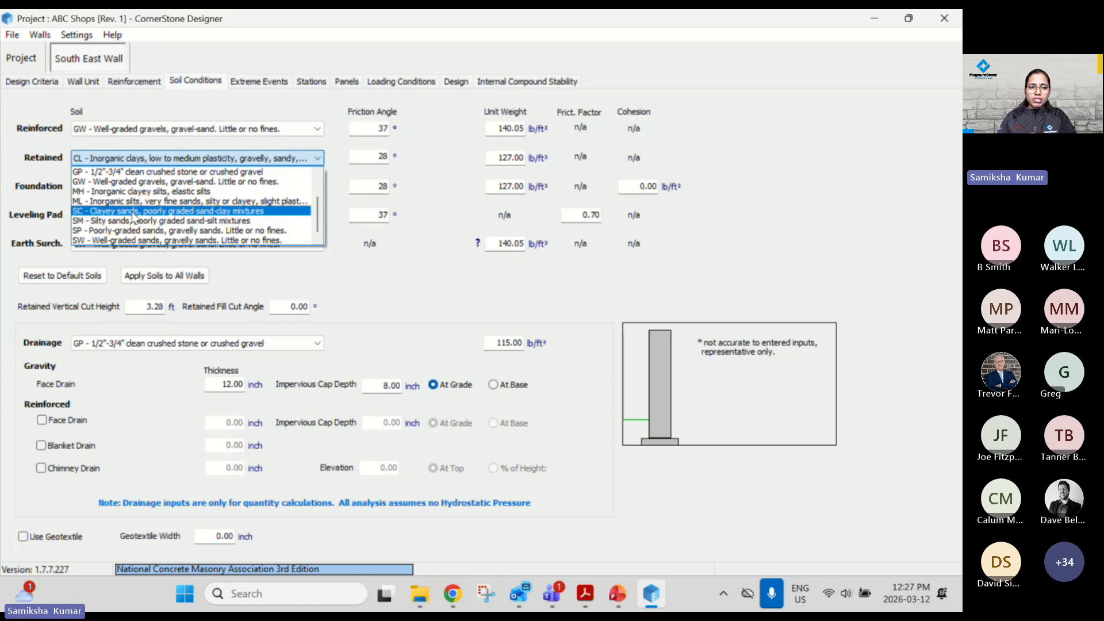
scroll(223, 199, "up", 1)
scroll(223, 199, "up", 3)
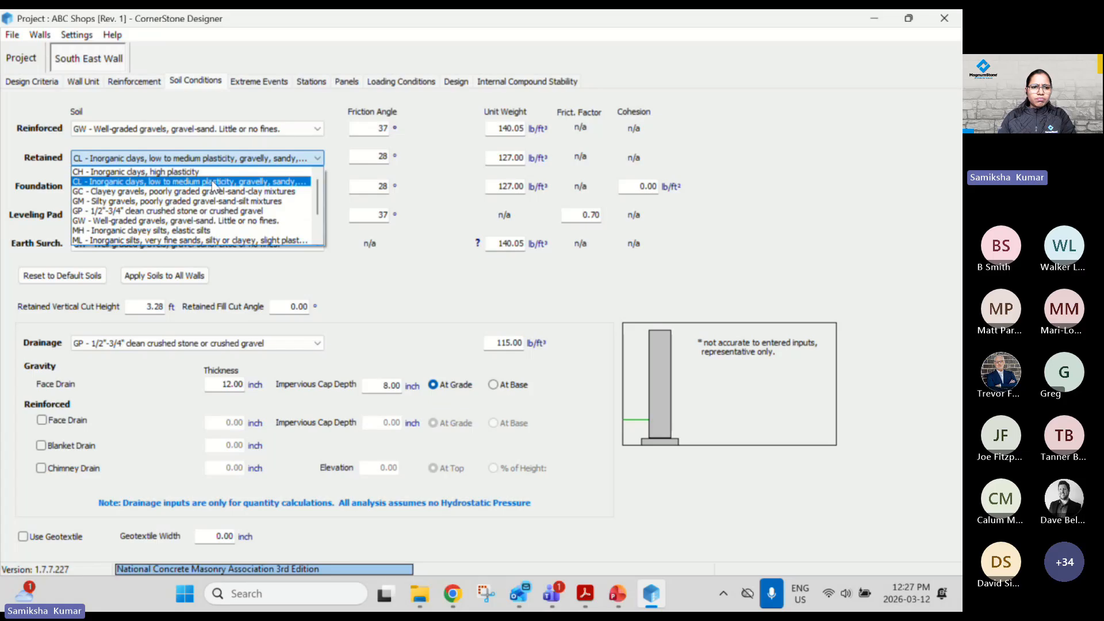
left_click(209, 192)
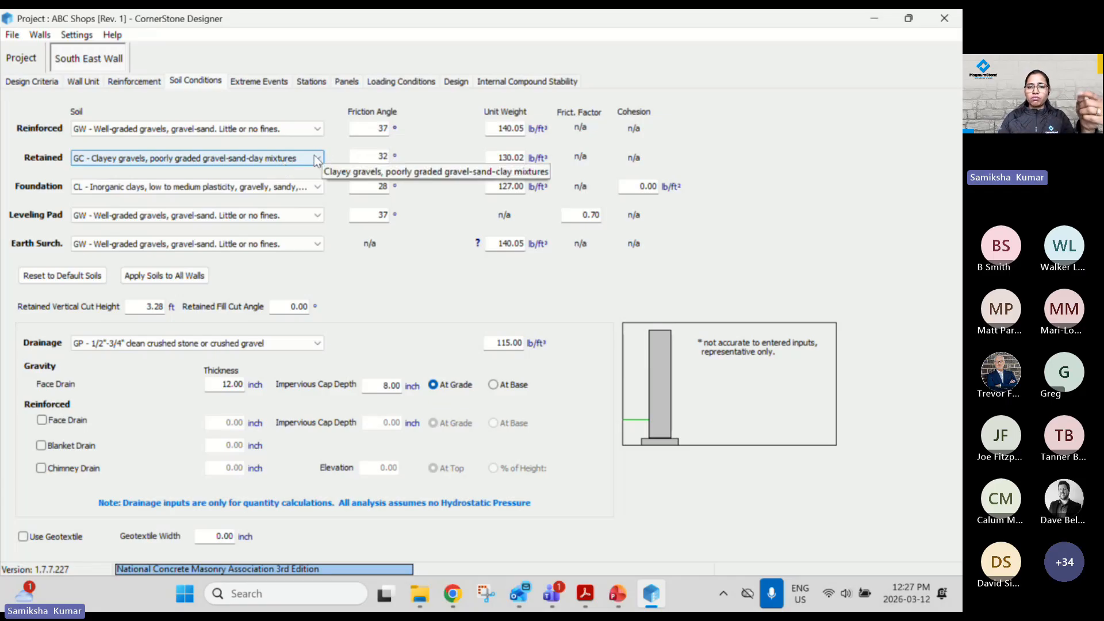
Step: Set the retained soil's friction angle to 30° and its unit weight to 125 lb/ft³
double_click(379, 156)
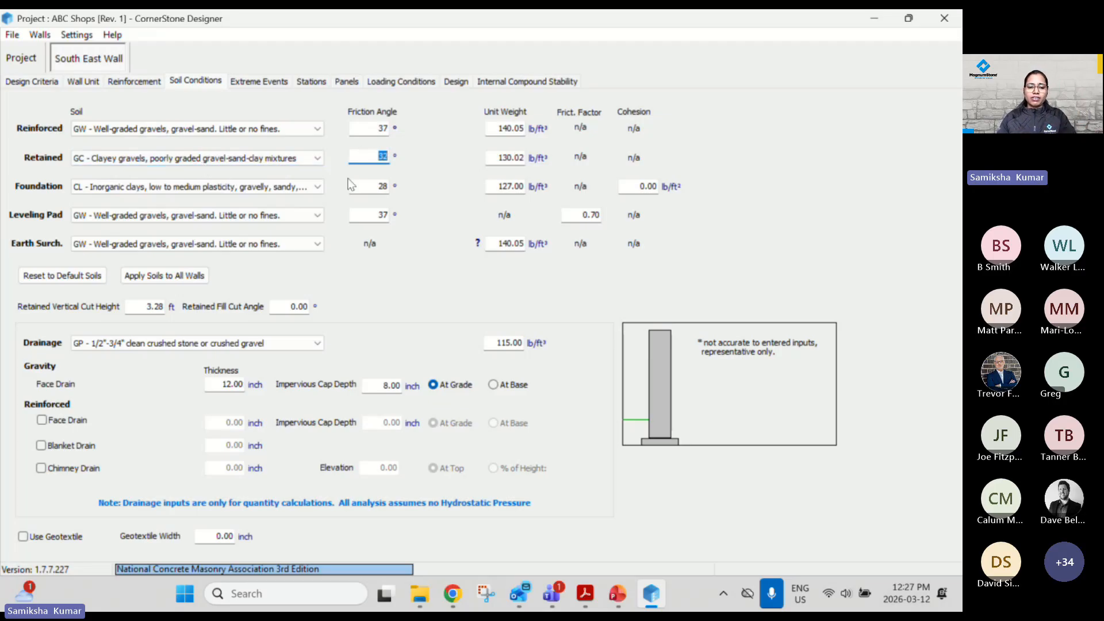
type("30")
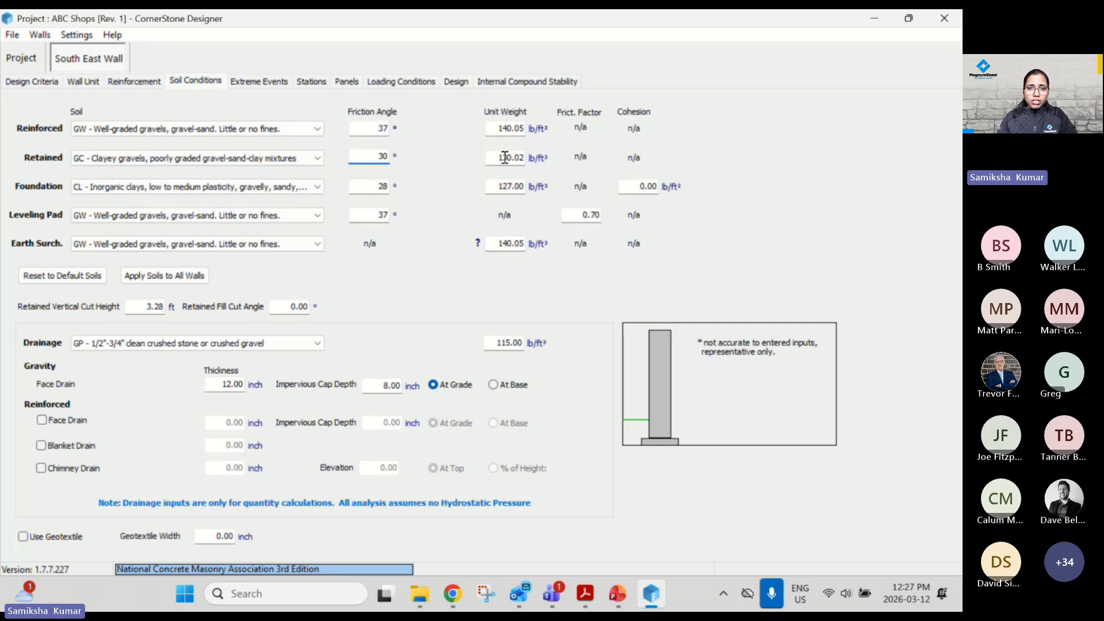
left_click_drag(504, 157, 530, 159)
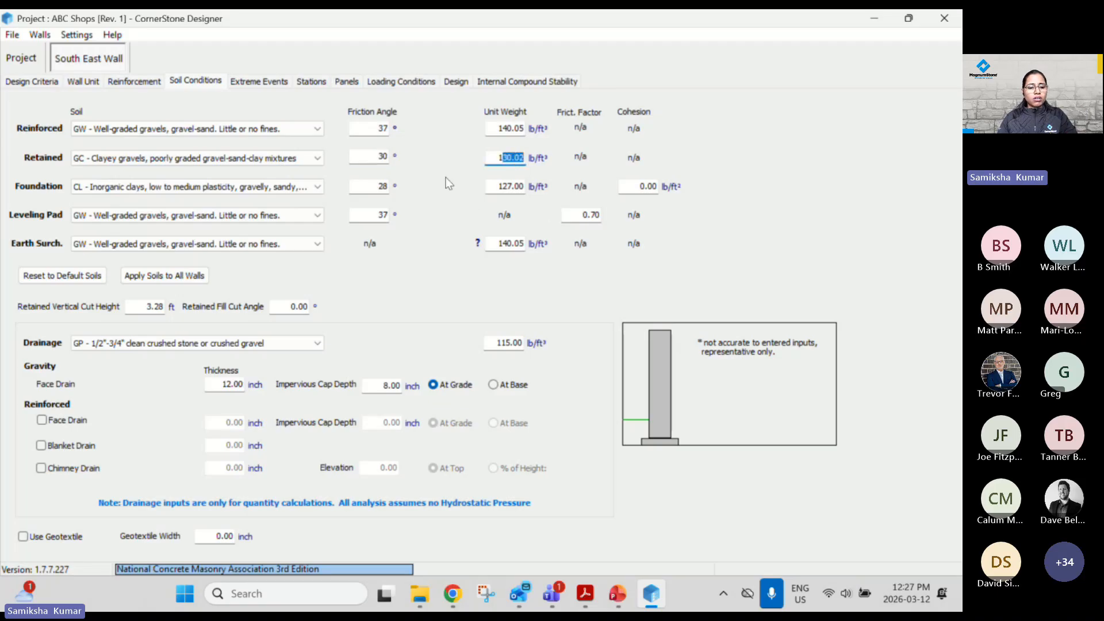
type("25")
Step: Set the foundation soil's friction angle to 30° and its unit weight to 125 lb/ft³
double_click(379, 185)
type("30")
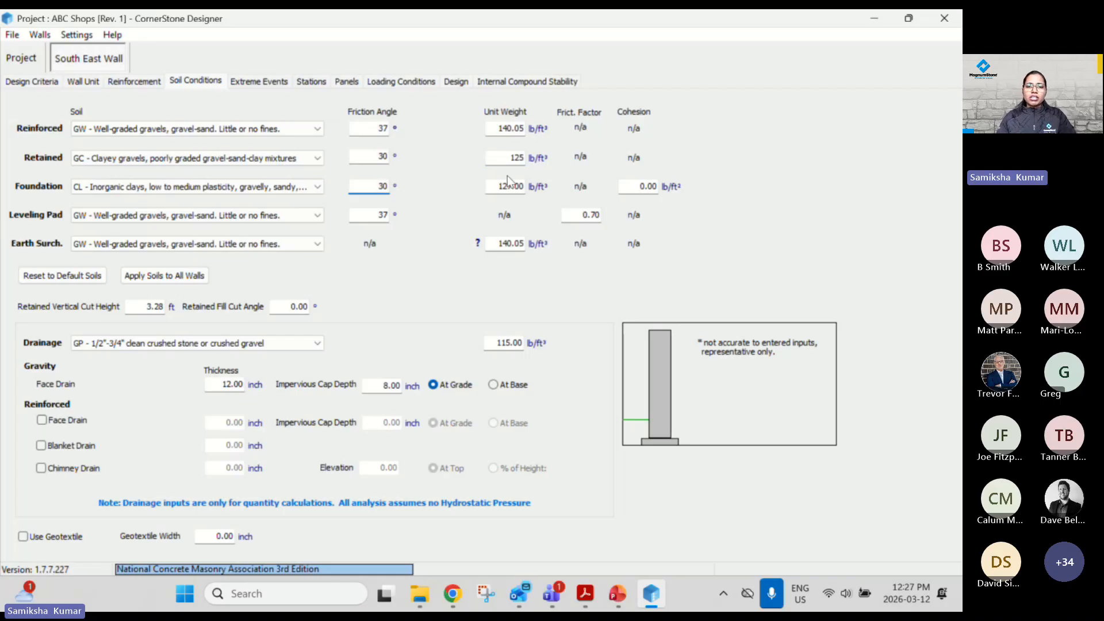
left_click_drag(504, 186, 523, 186)
type("25")
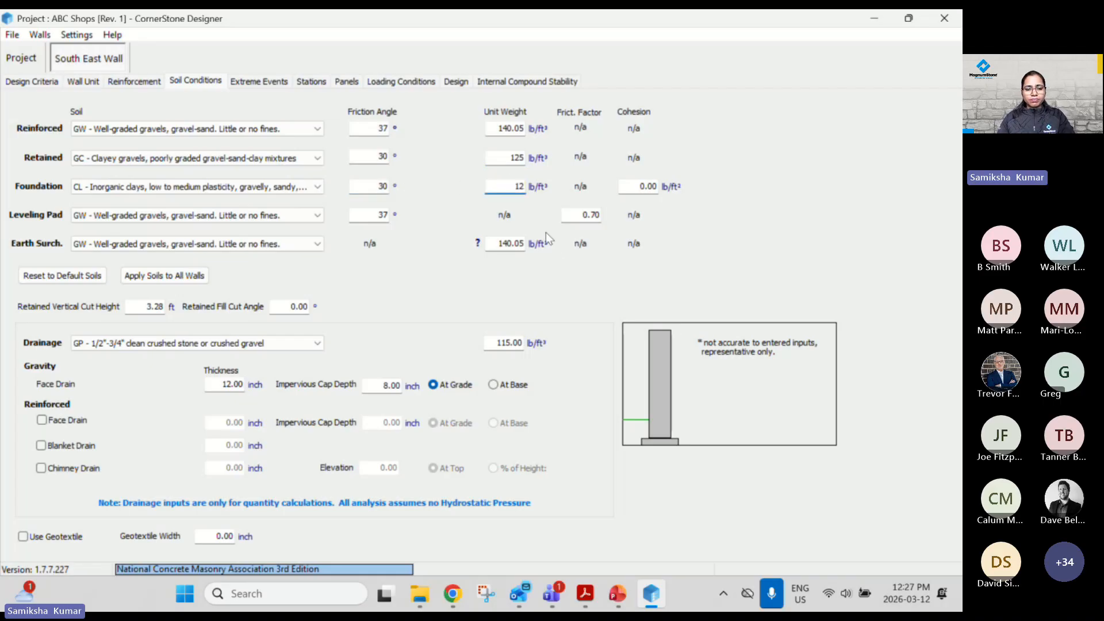
left_click(496, 157)
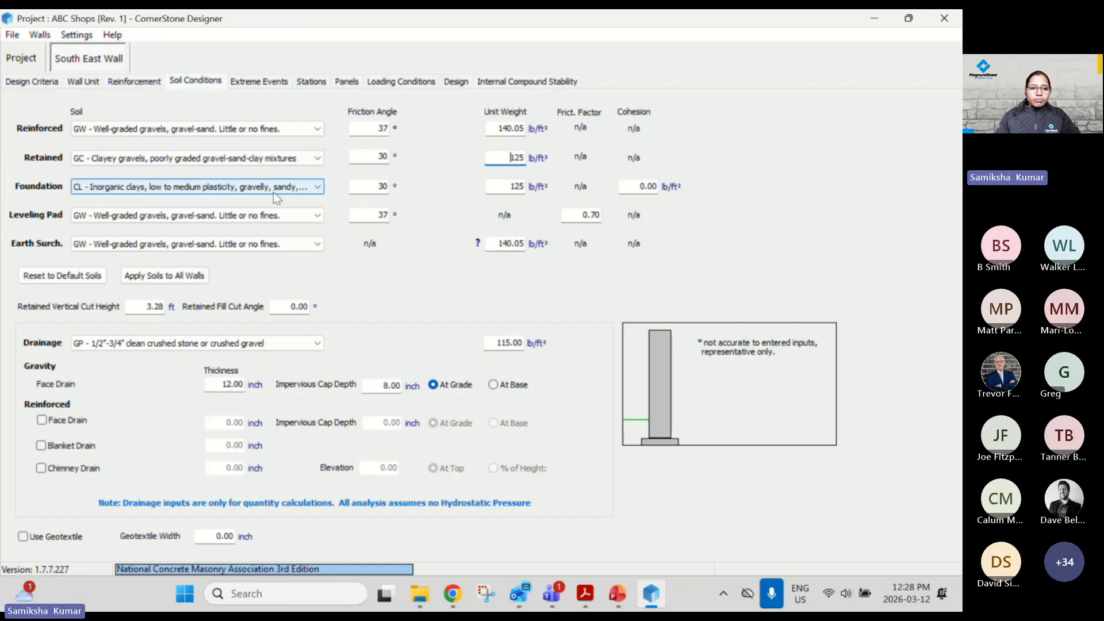
left_click(290, 216)
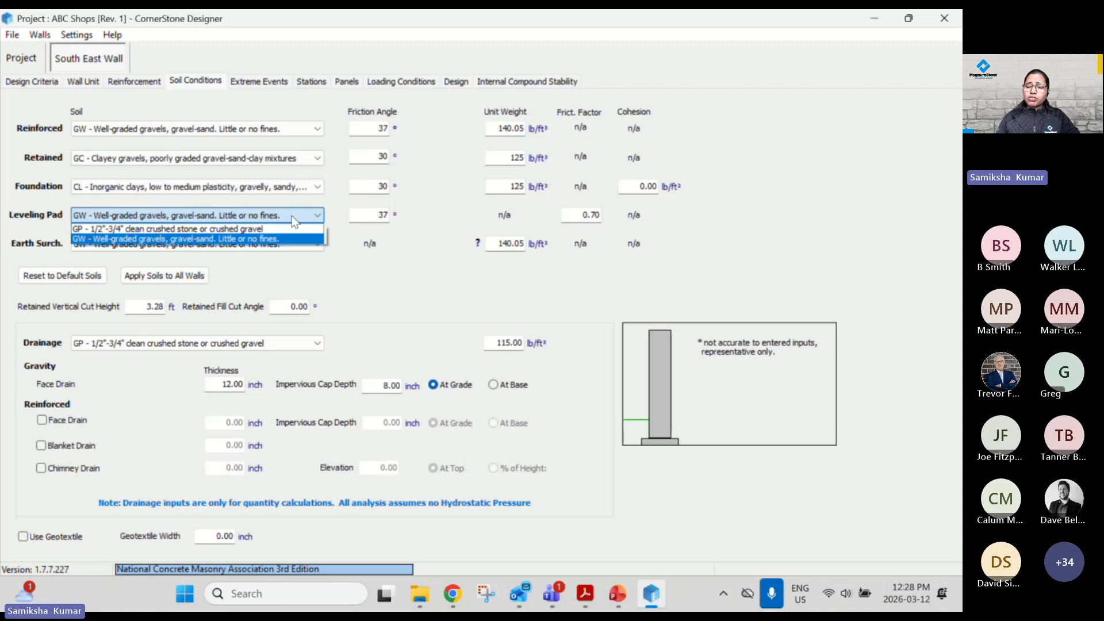
left_click(295, 221)
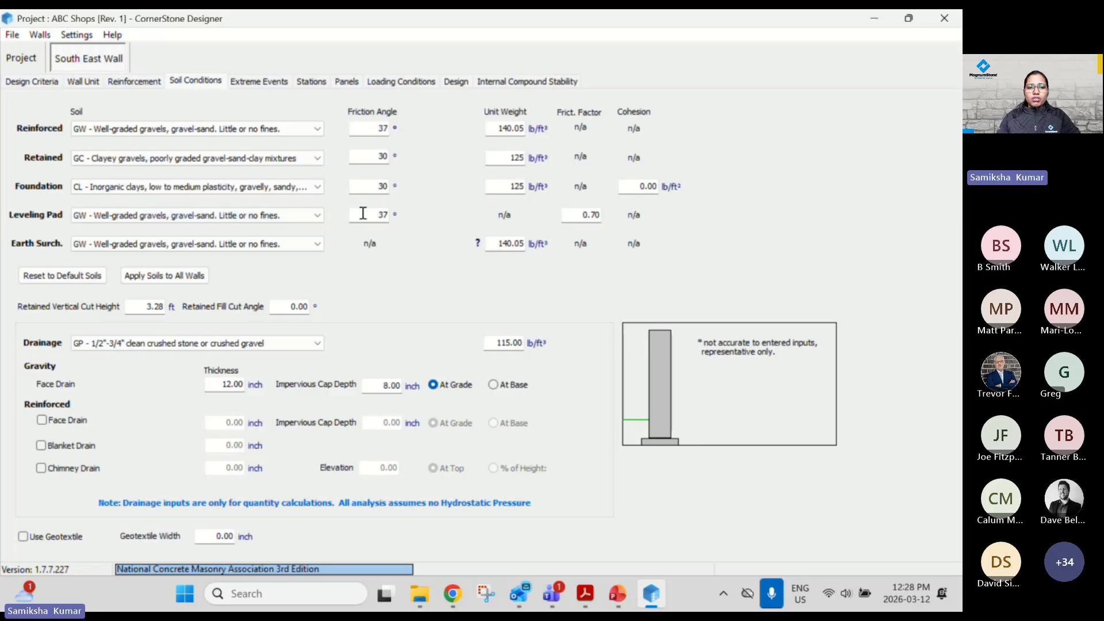
left_click(307, 216)
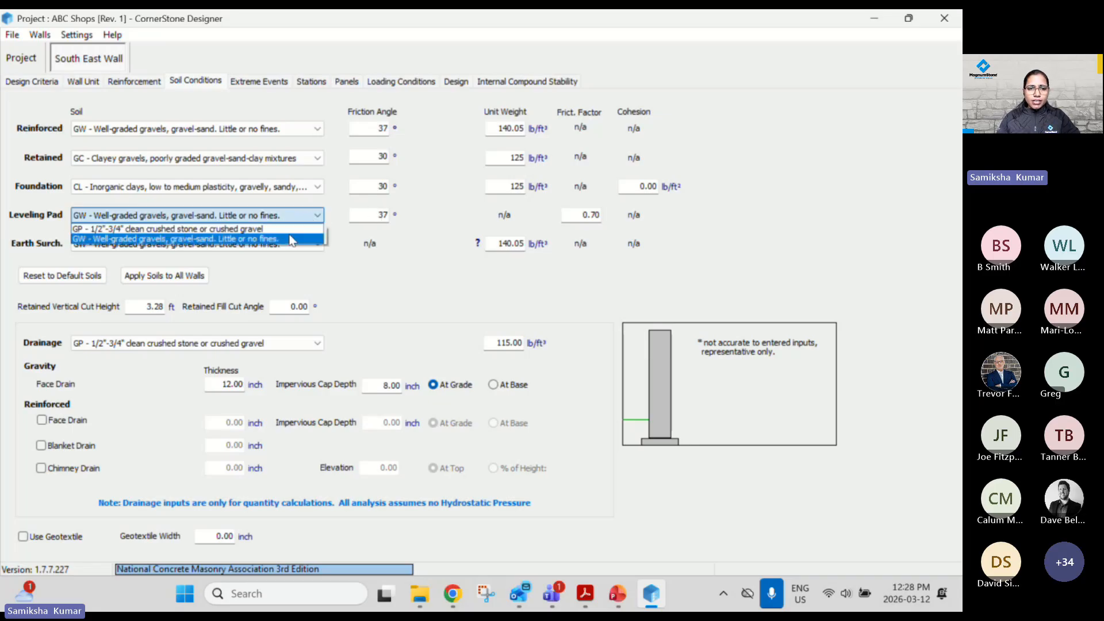
left_click(388, 215)
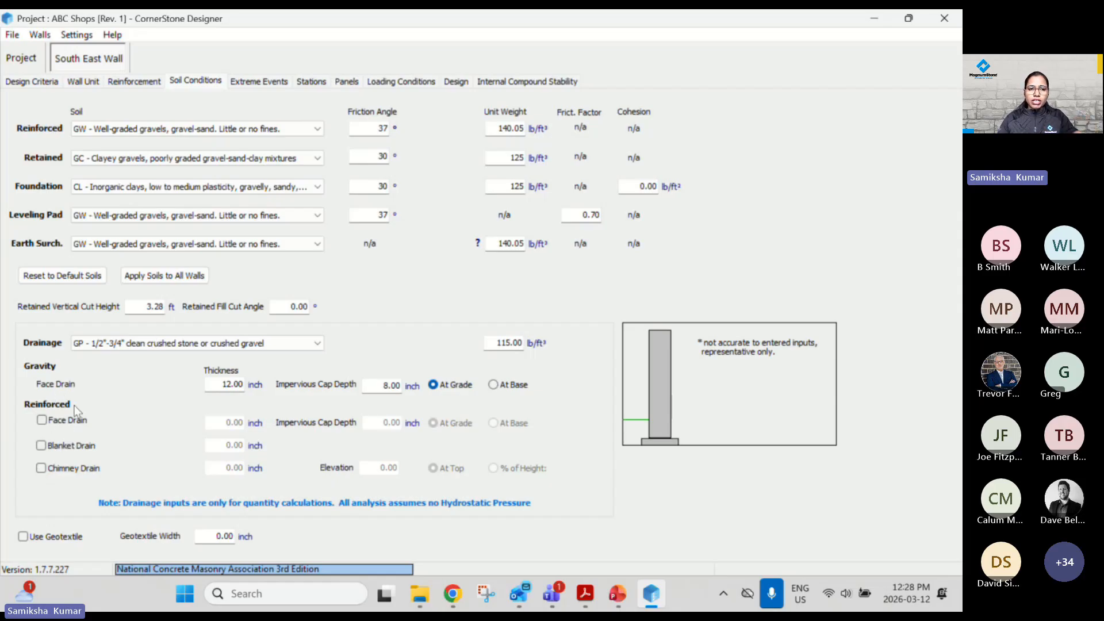
left_click(273, 84)
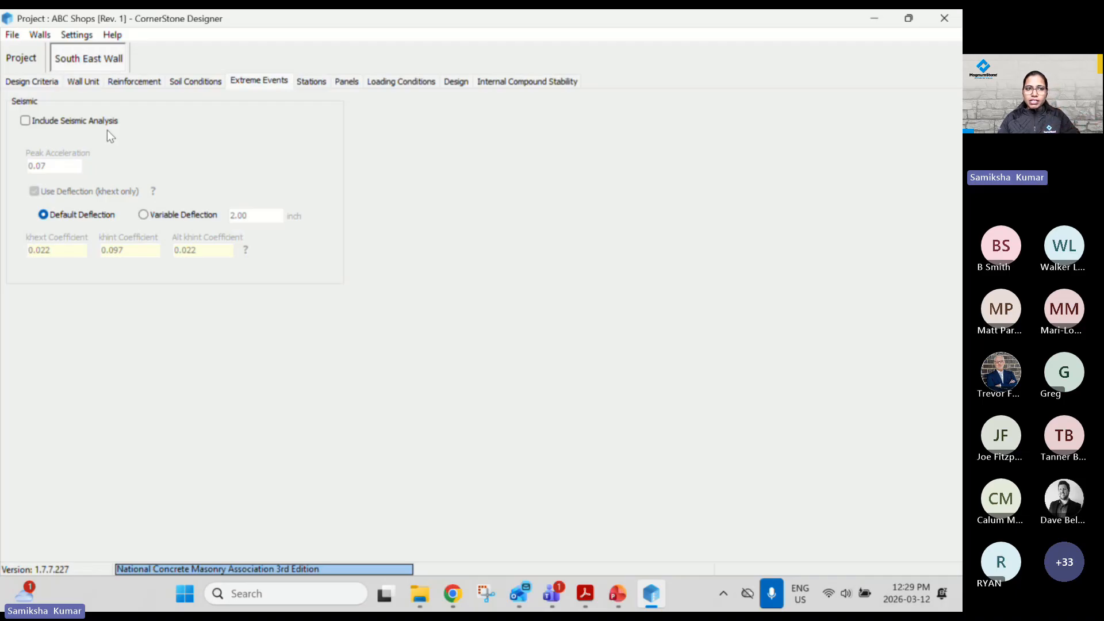
left_click(24, 123)
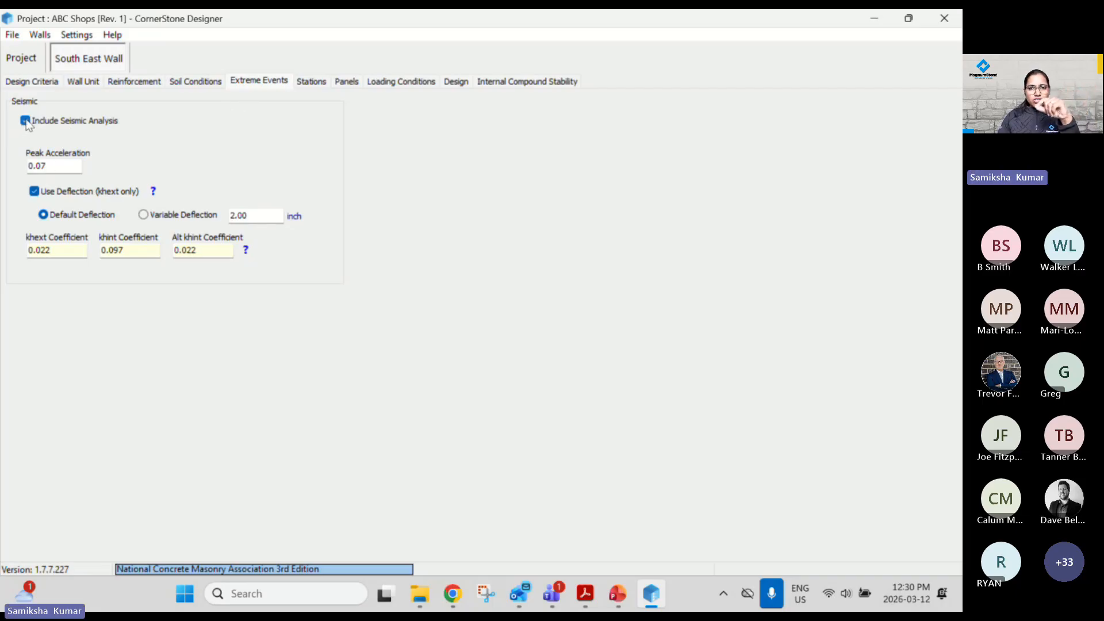
left_click(26, 122)
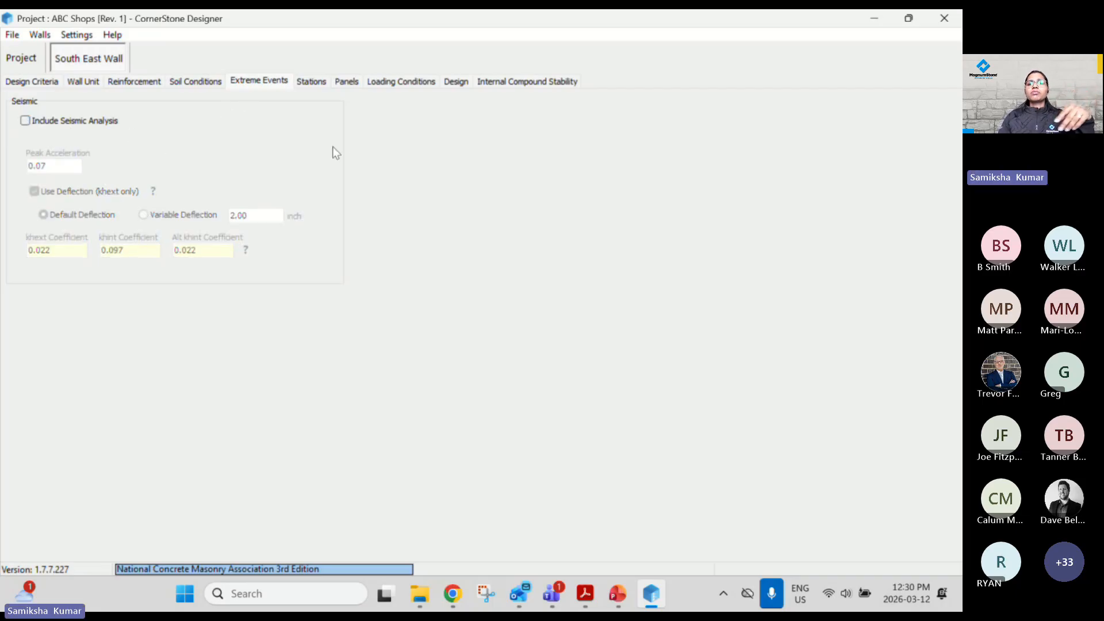
Step: Define the wall's first station at chainage 0 with a top elevation of 2 ft and a bottom elevation of 0 ft
left_click(313, 84)
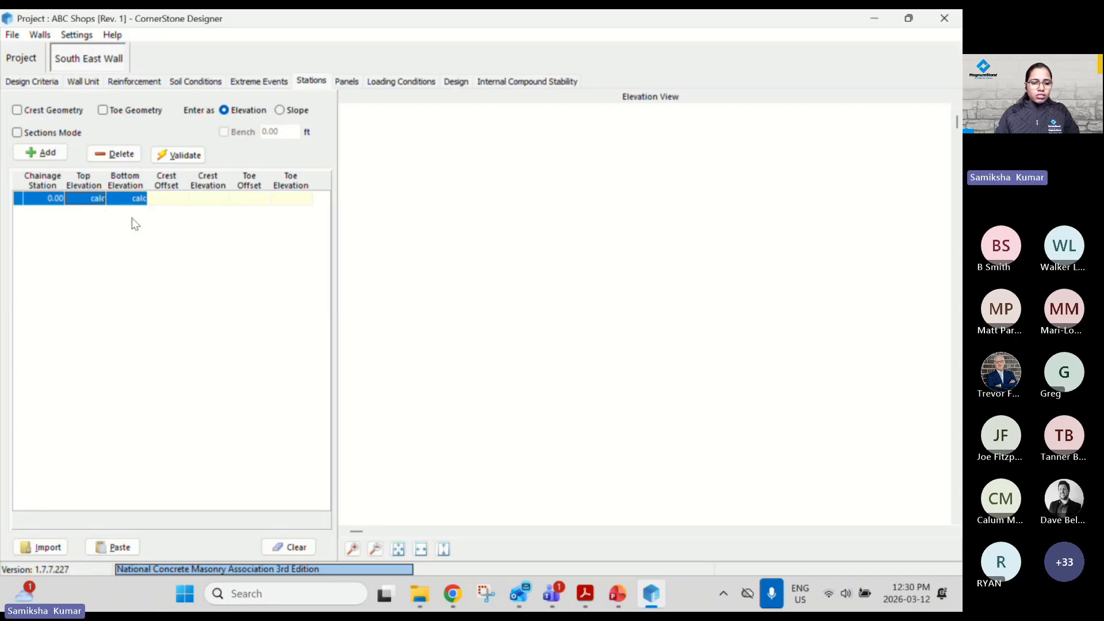
type("2")
key("Tab")
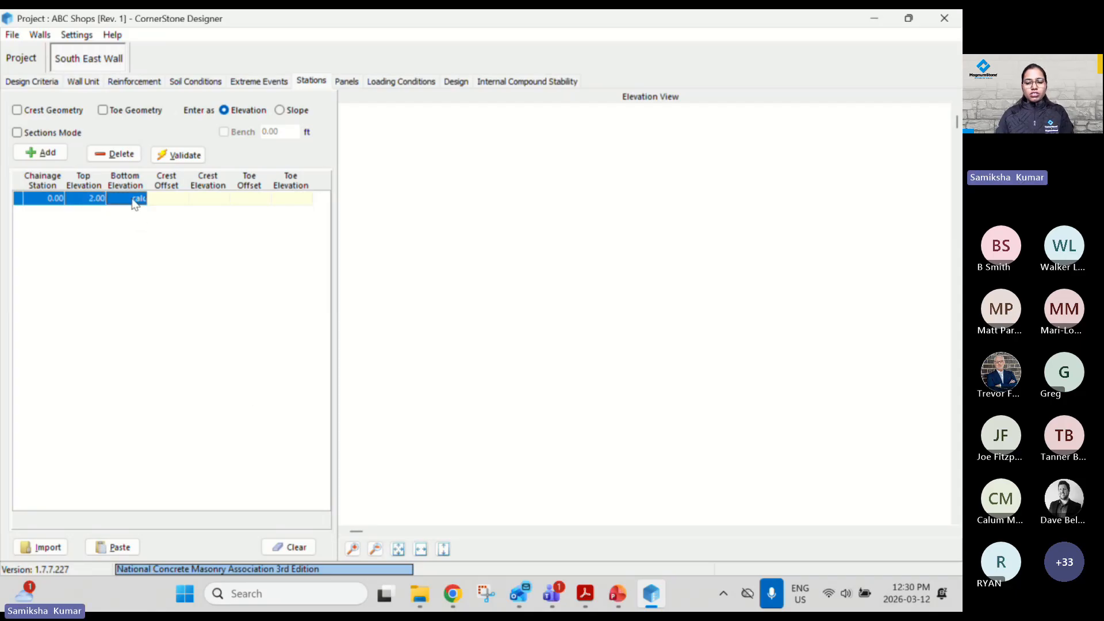
type("0")
Step: Add a station at chainage 30 ft with a top elevation of 6 ft and a bottom elevation of 0 ft
left_click(41, 152)
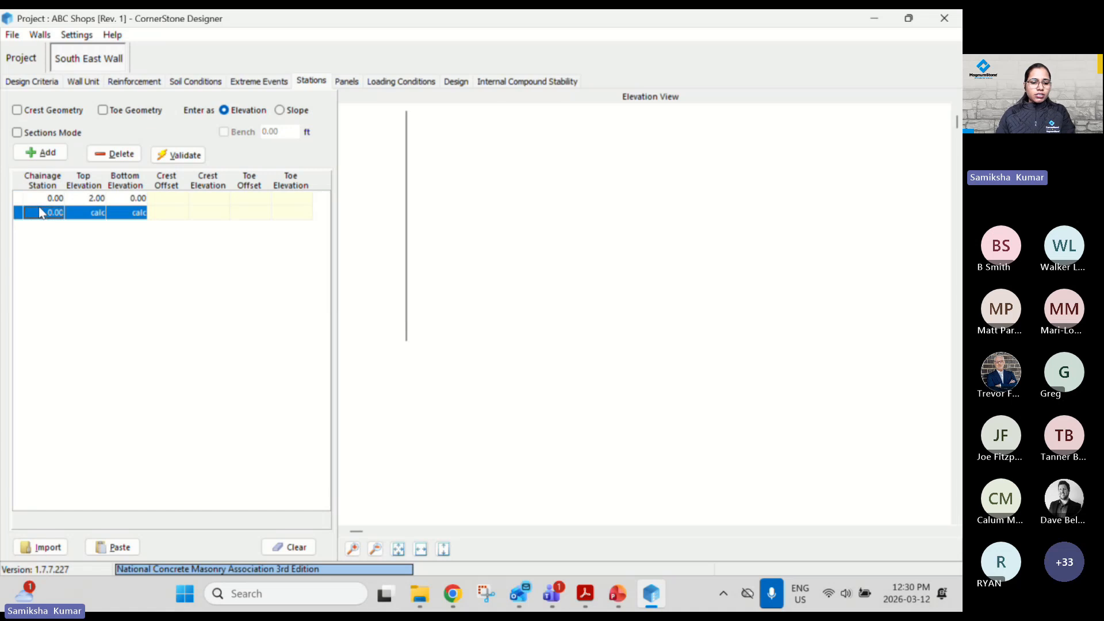
type("3")
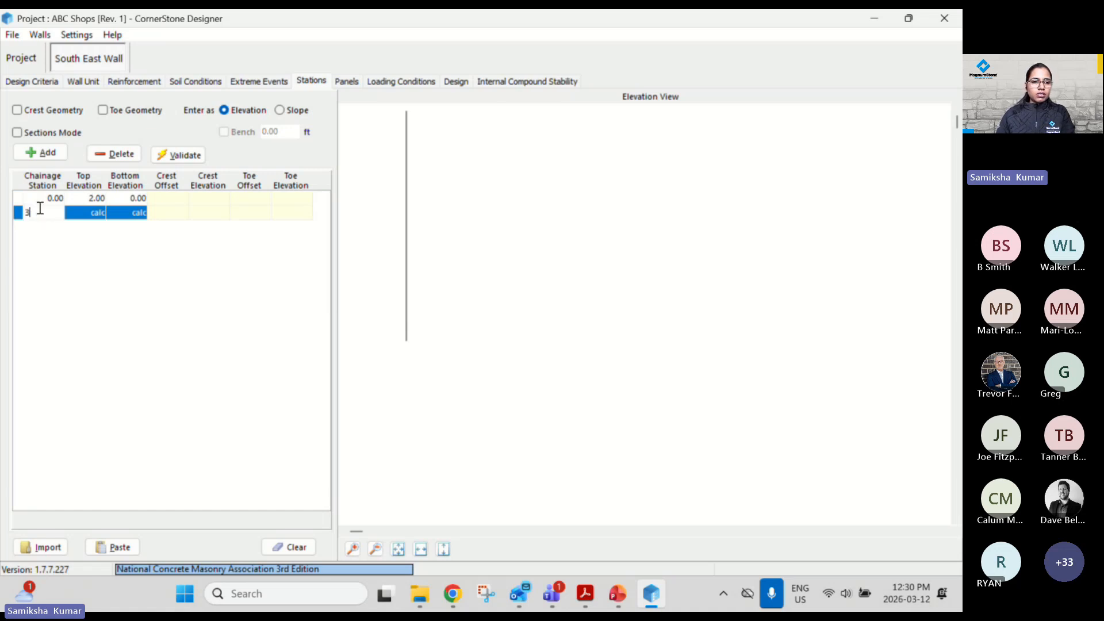
type("0")
key("Tab")
type("6")
left_click(138, 217)
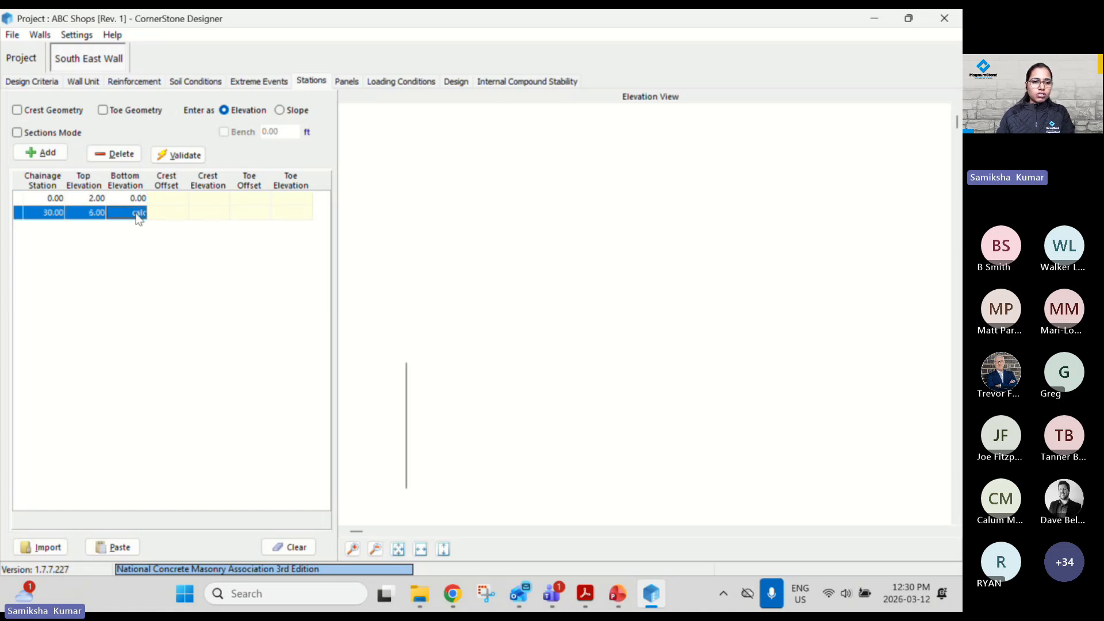
Step: Add a station at chainage 55 ft with a top elevation of 9 ft and a bottom elevation of 0 ft
left_click(41, 153)
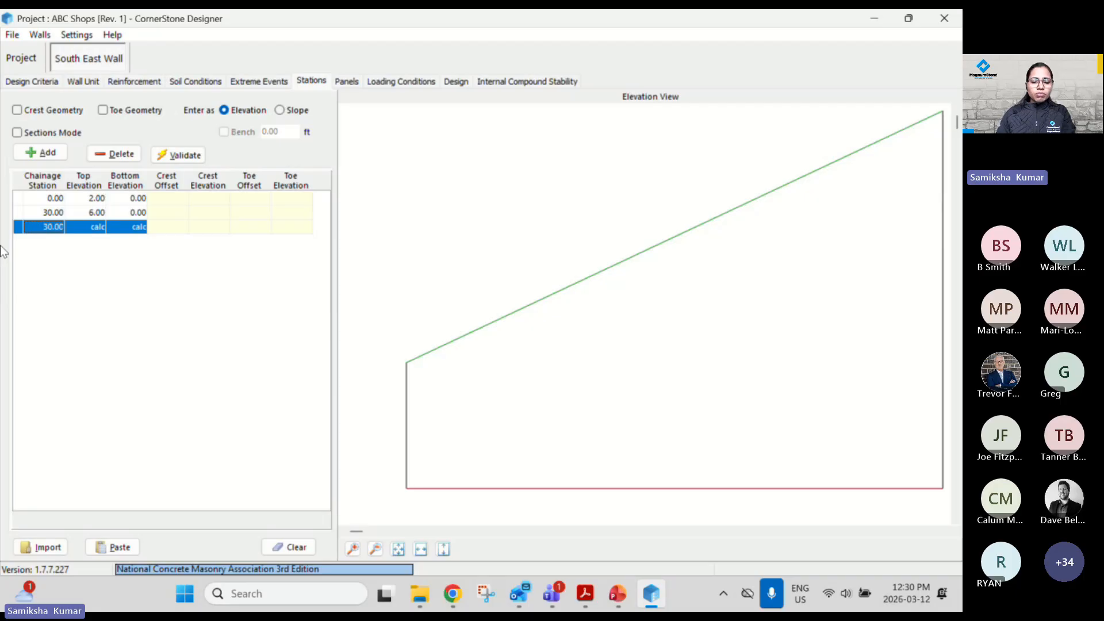
type("55")
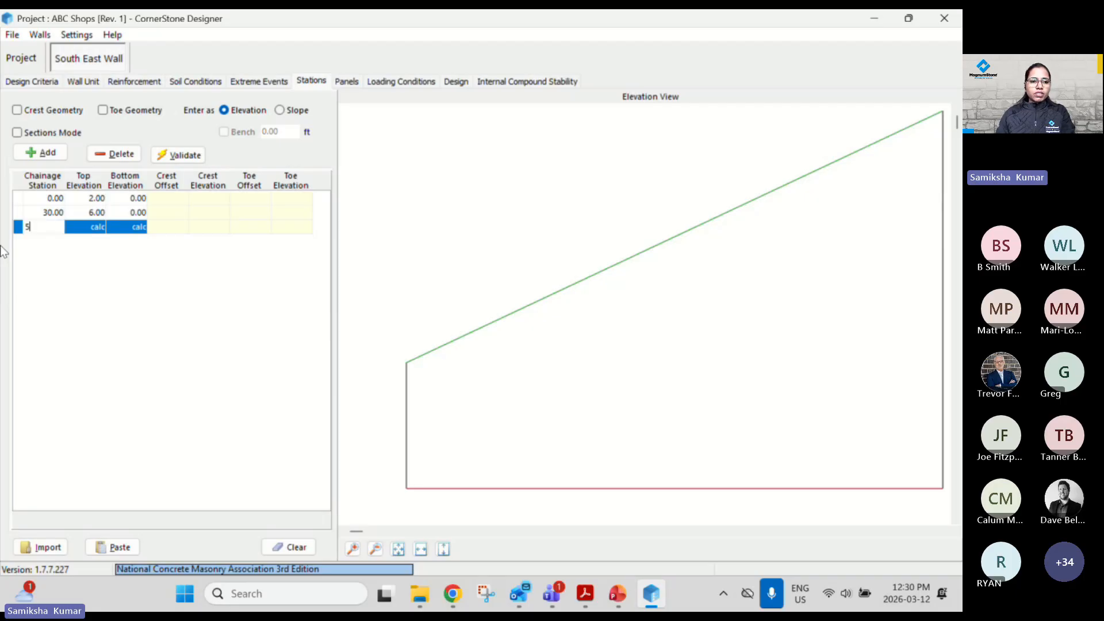
left_click(92, 229)
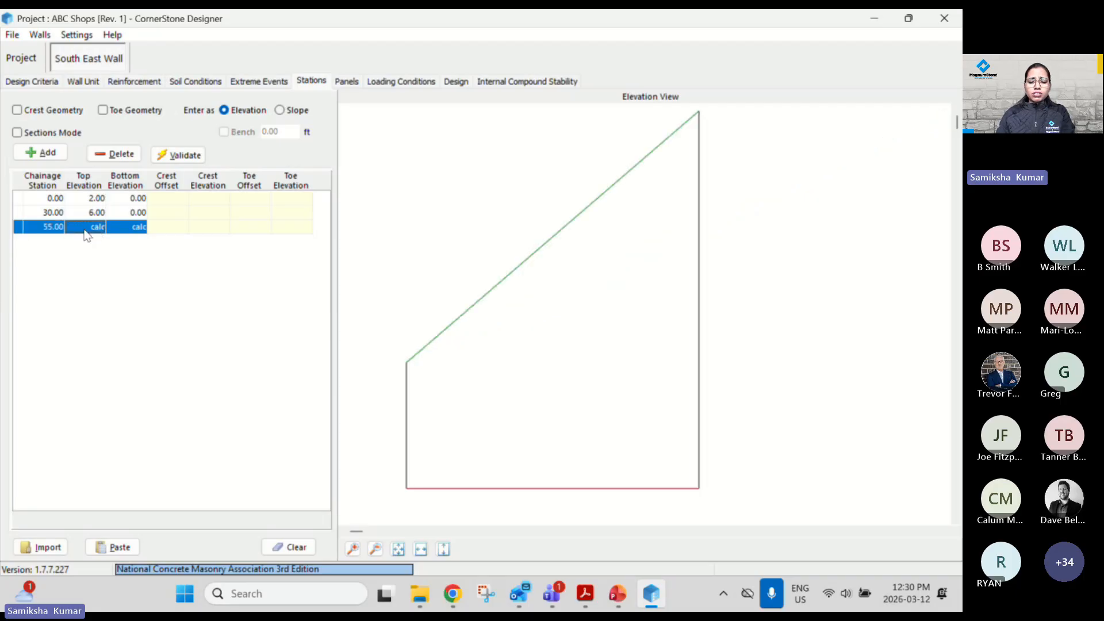
type("9")
left_click(136, 231)
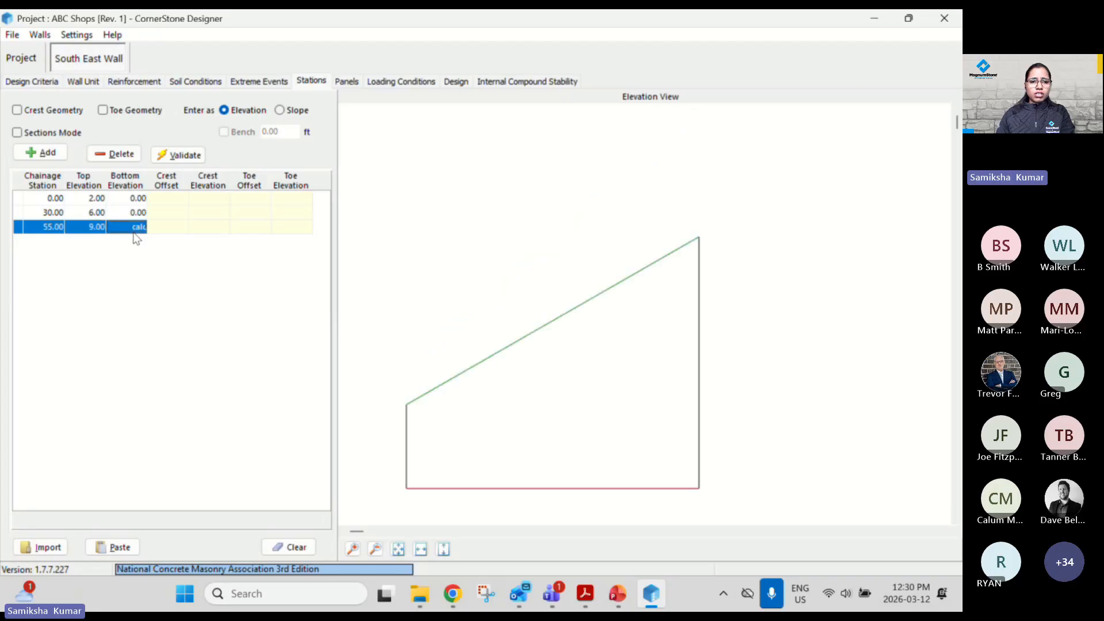
Step: Add a station at chainage 78 ft with a top elevation of 13 ft and a bottom elevation of 0 ft
left_click(50, 154)
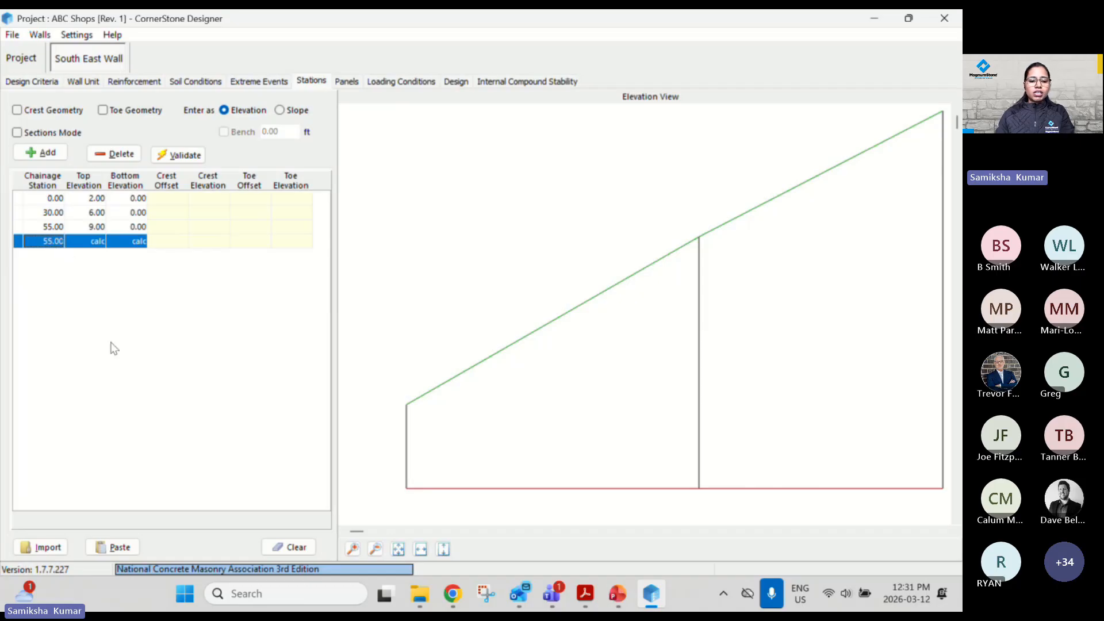
type("78")
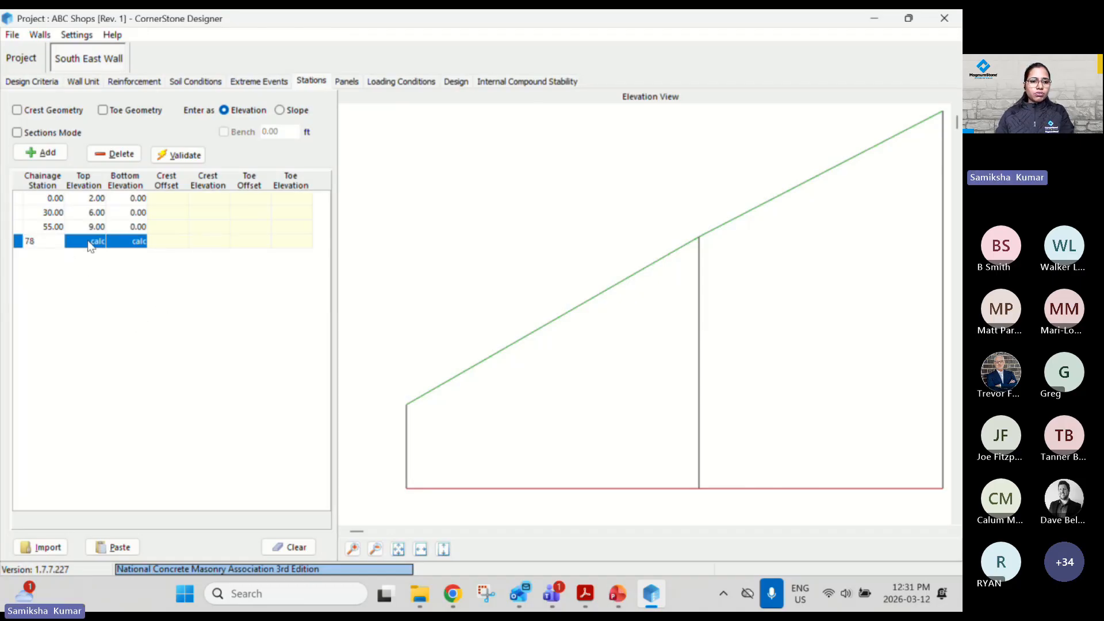
key("Return")
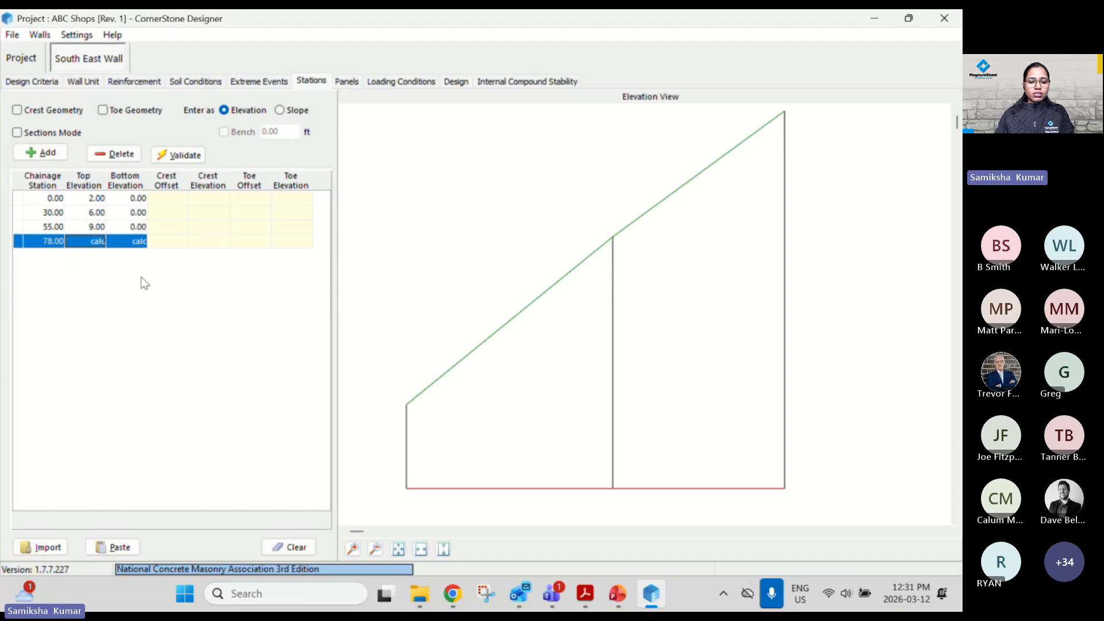
type("13")
key("Return")
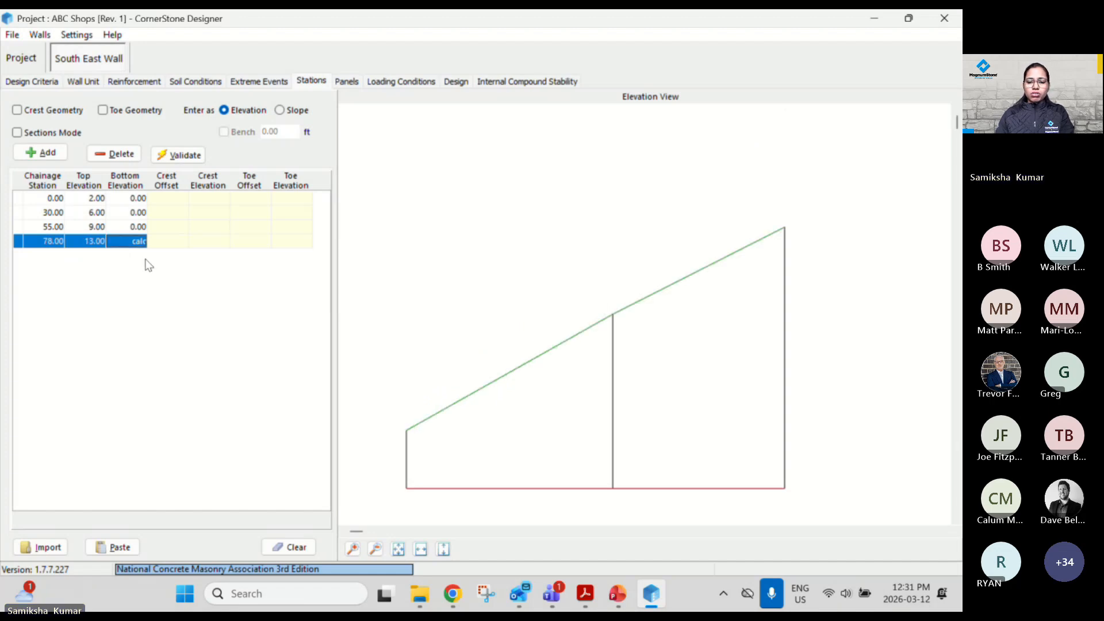
Step: Add a final station at chainage 105 ft with a top elevation of 15 ft and a bottom elevation of 0 ft
left_click(41, 153)
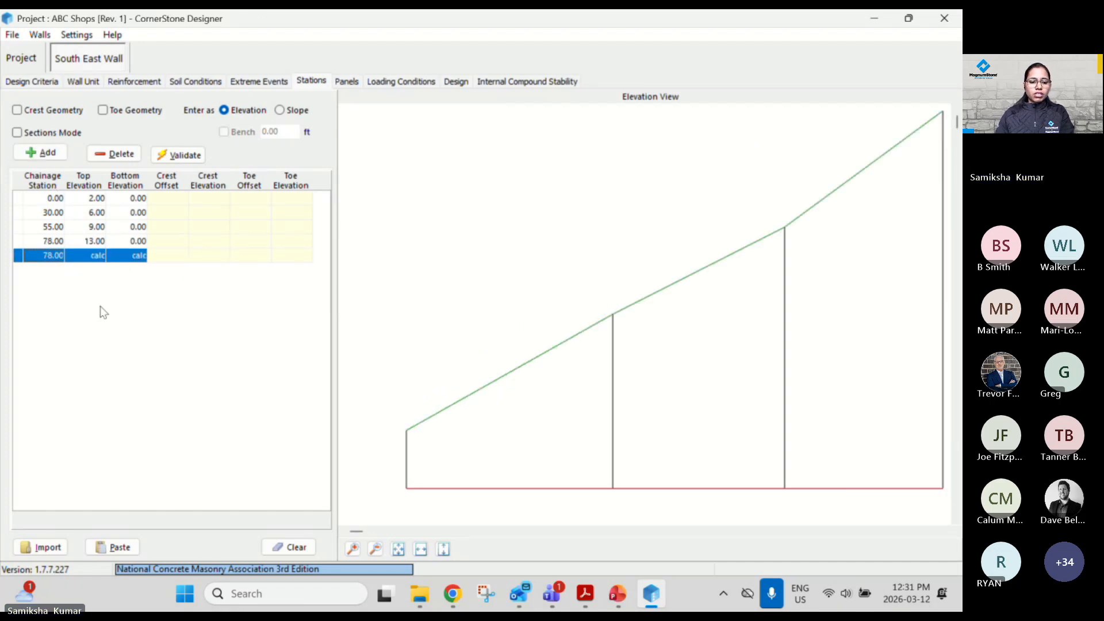
type("1")
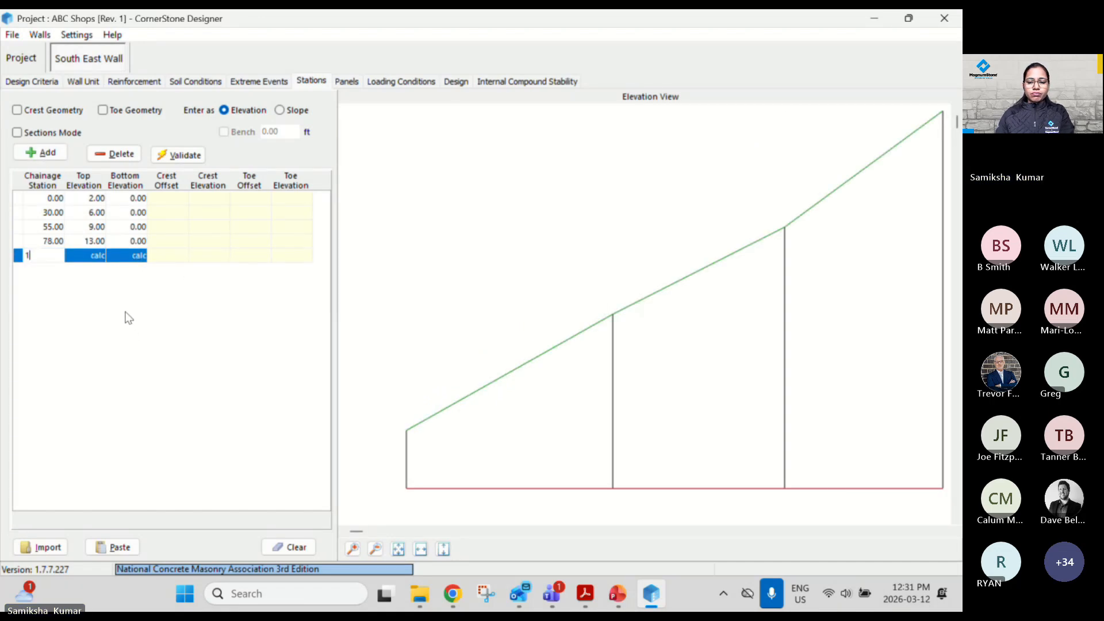
type("05")
key("Tab")
type("1")
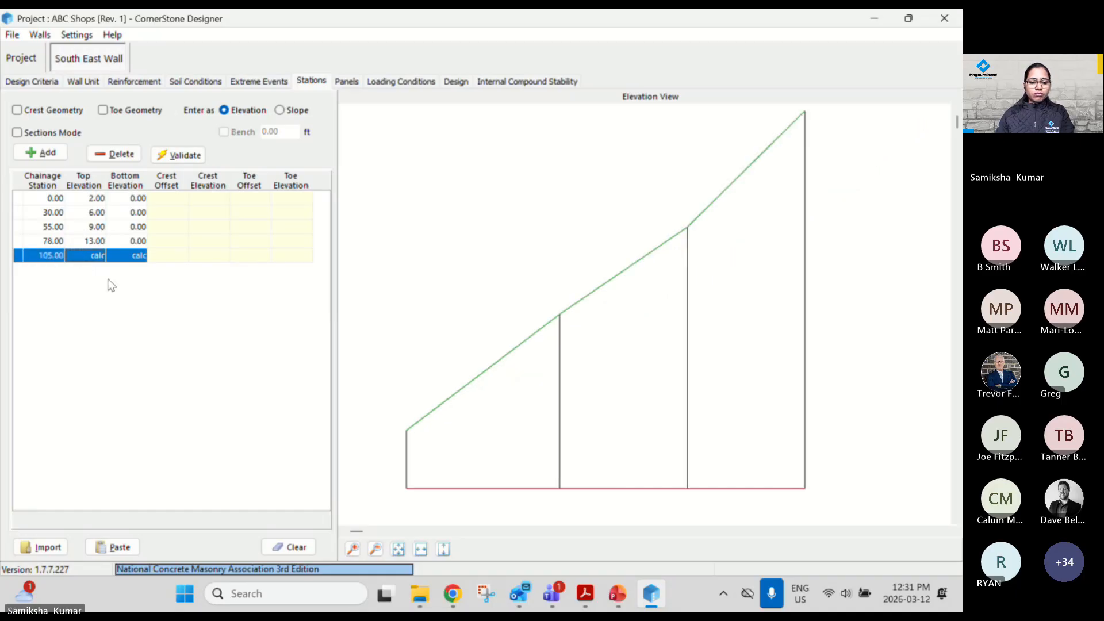
type("5")
key("Tab")
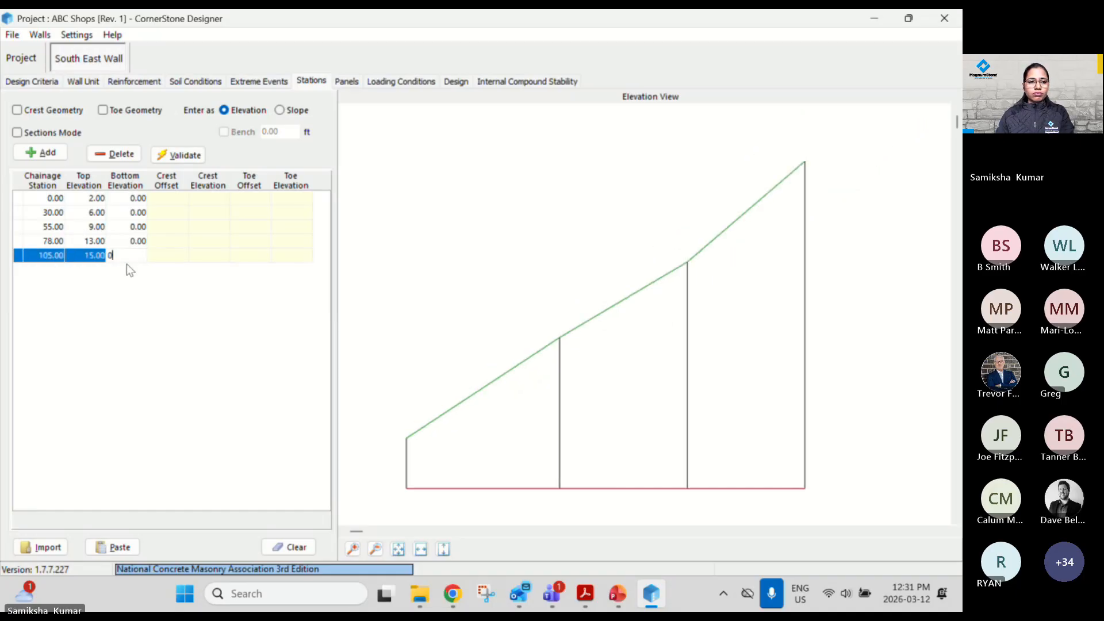
type("0")
left_click(124, 244)
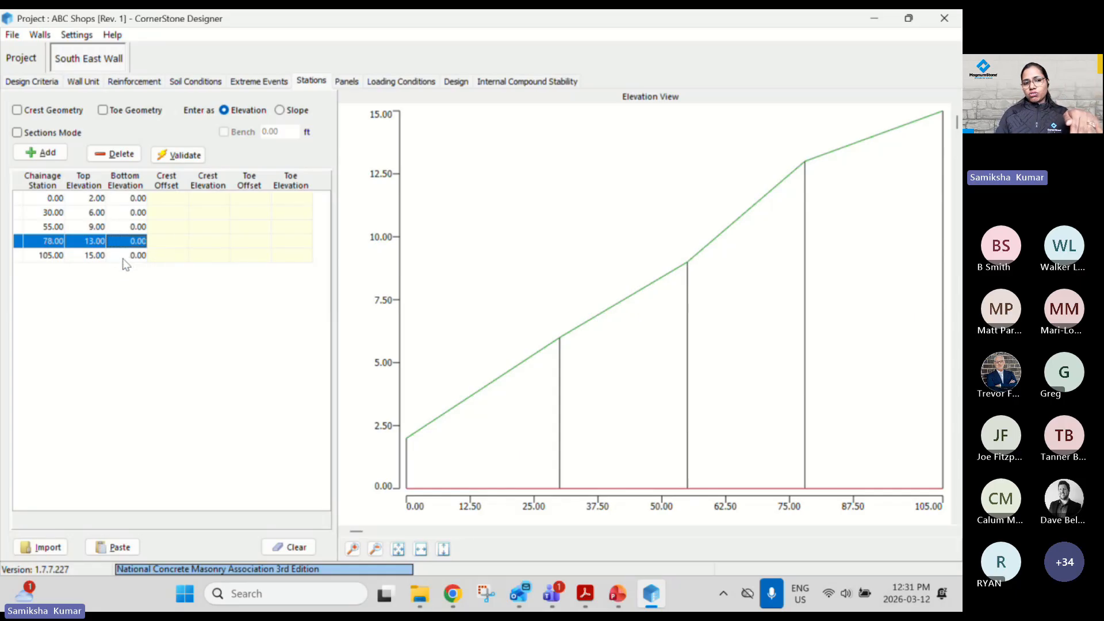
left_click(92, 256)
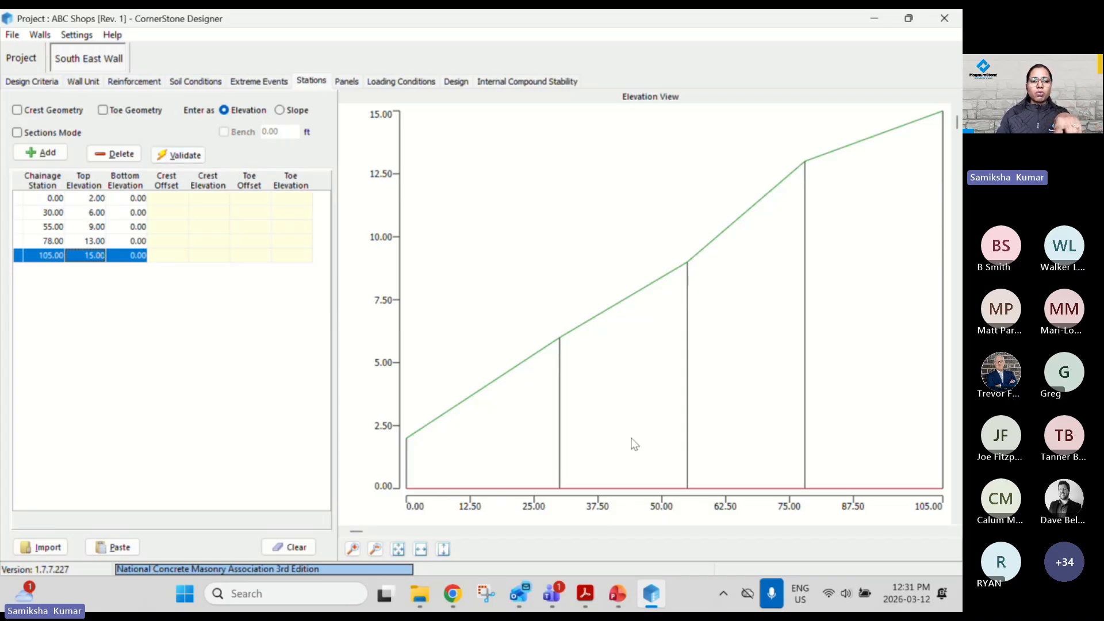
Step: Enable toe geometry for the stations to inspect its offset and elevation inputs, and disable it again
left_click(103, 111)
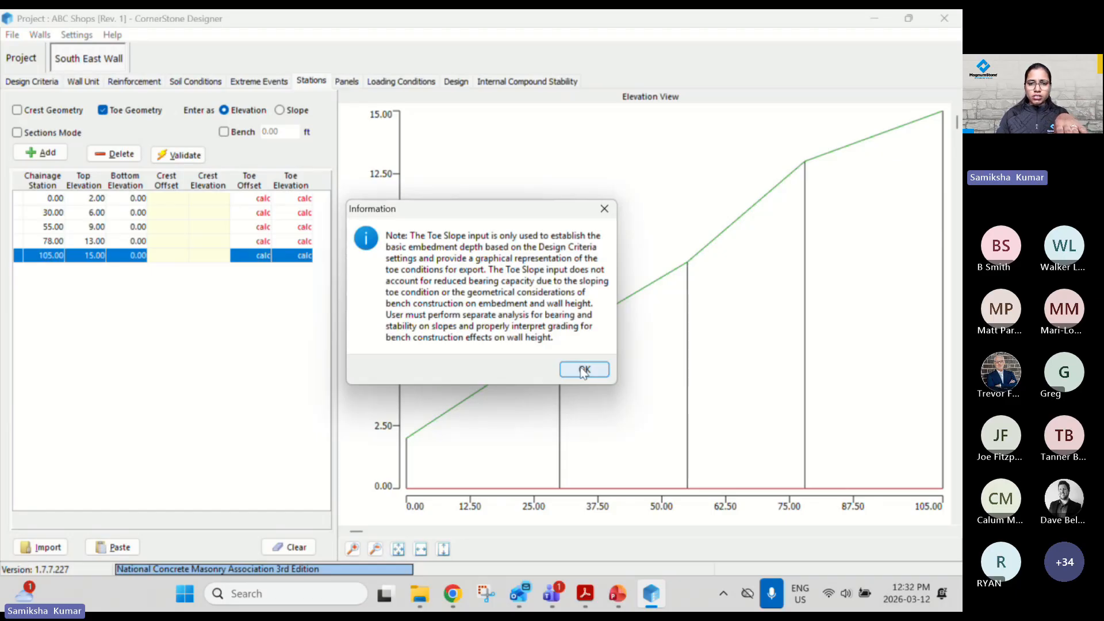
left_click(584, 371)
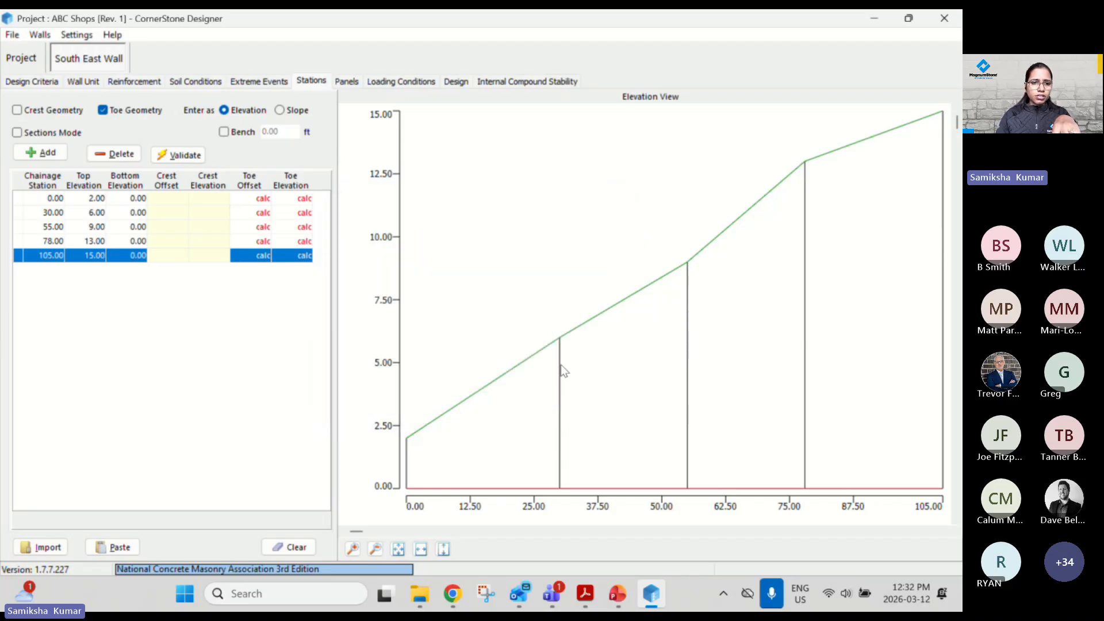
left_click(266, 200)
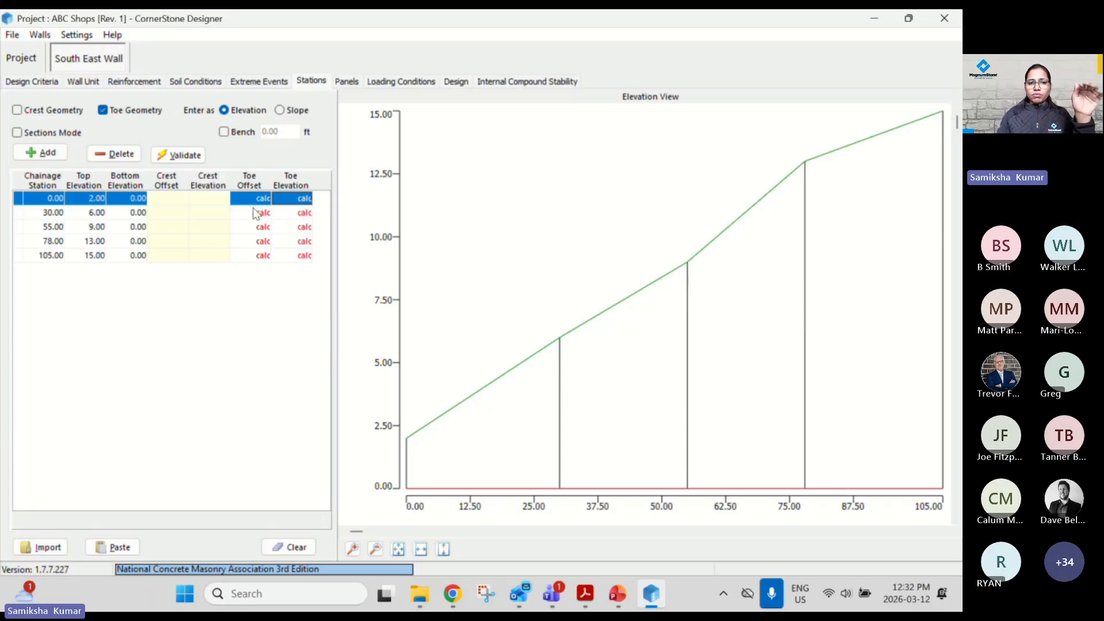
left_click(103, 111)
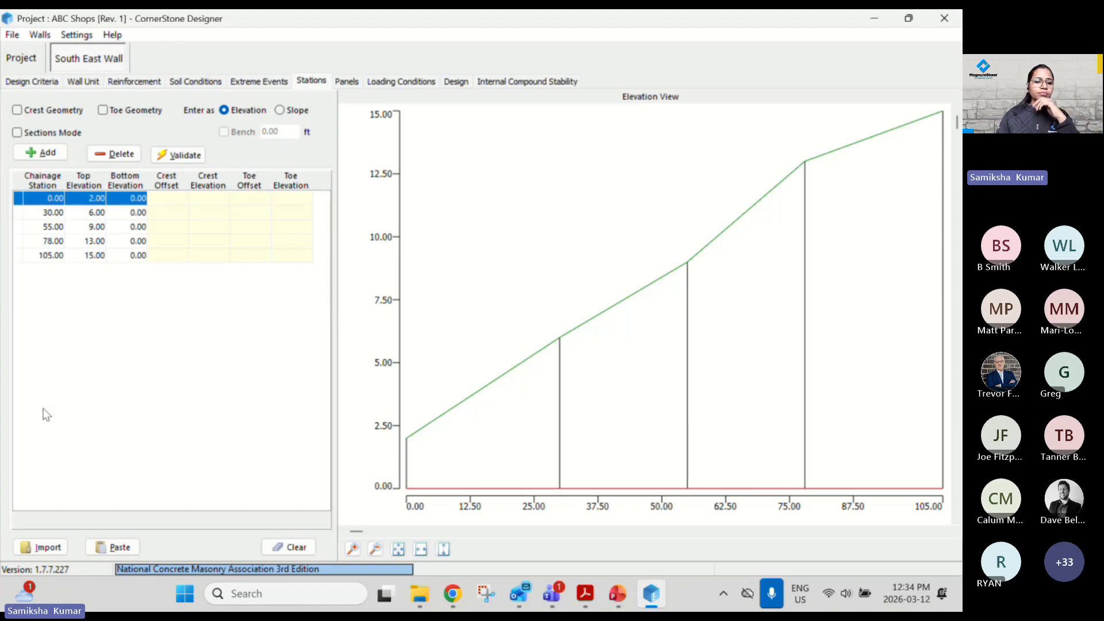
Step: Review the station data import requirements and file selection, and cancel without importing anything
left_click(48, 547)
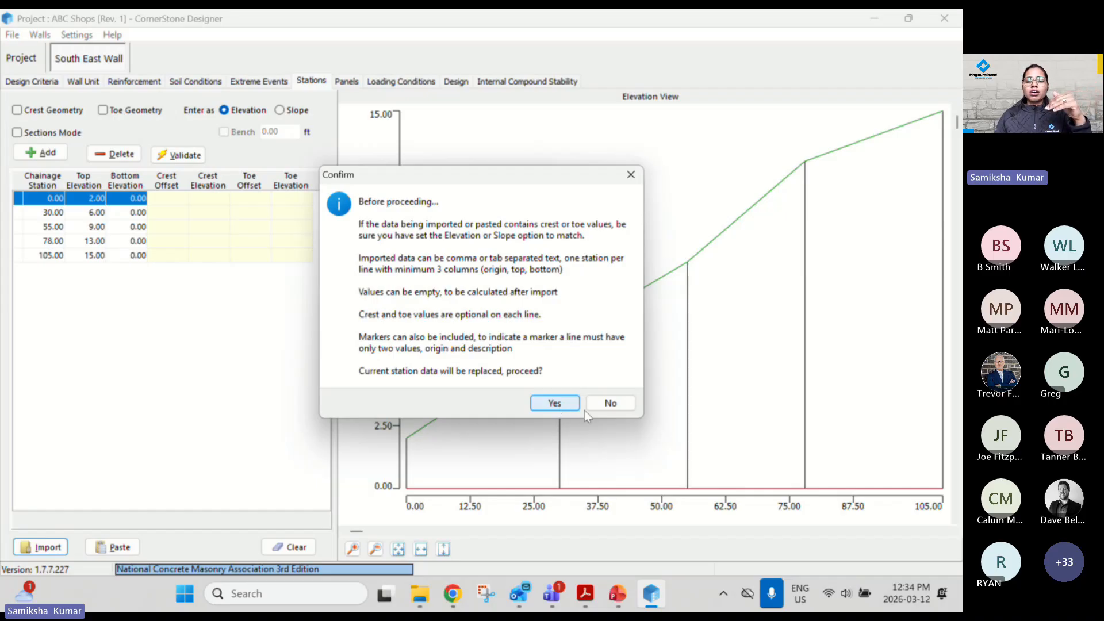
left_click(637, 177)
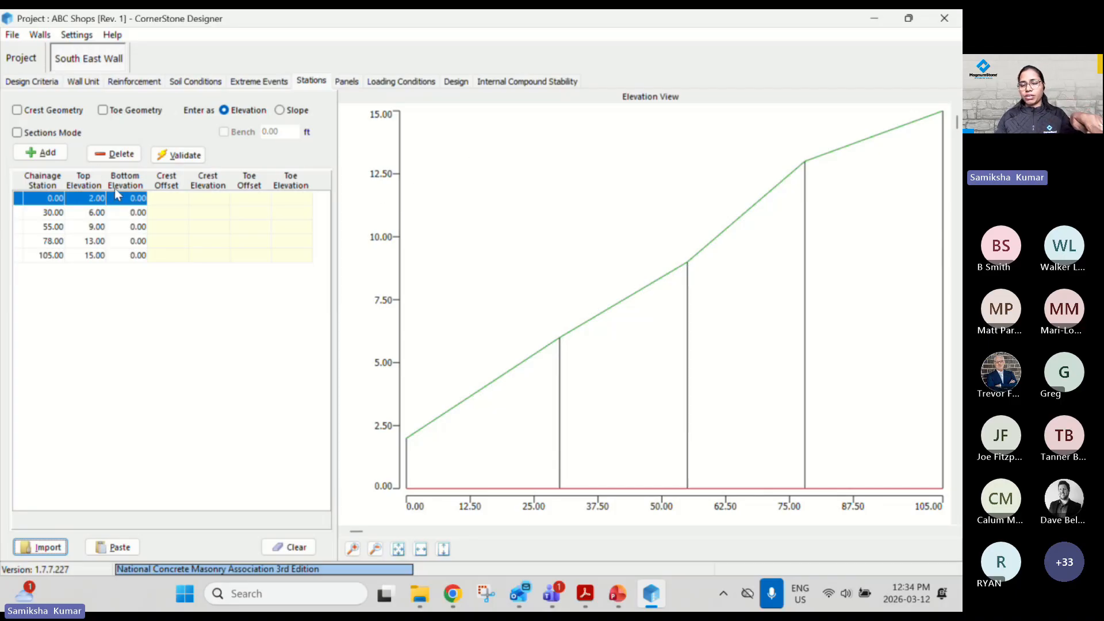
left_click(54, 548)
key("Return")
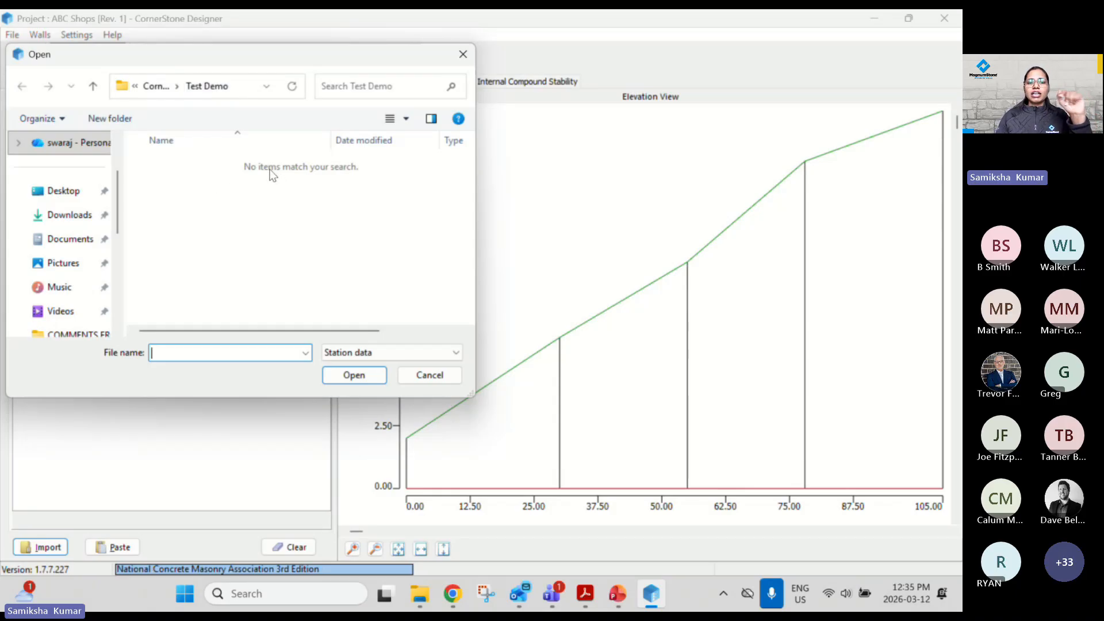
left_click(422, 375)
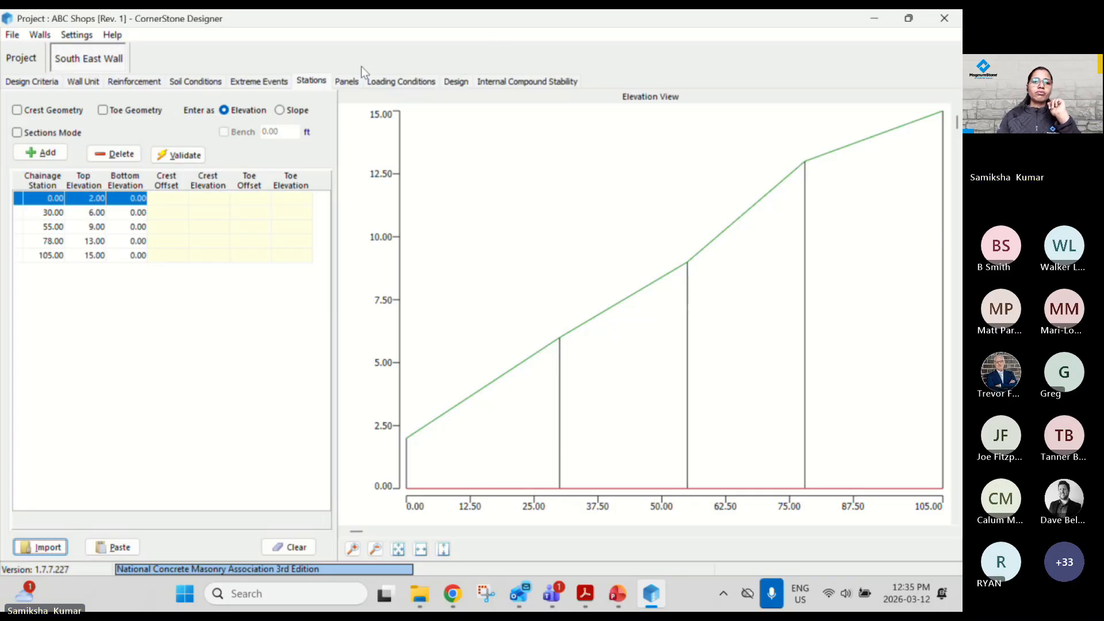
Step: Regenerate the wall panels with Grade to Top of Wall enabled and the grade alignment set to Bottom
left_click(351, 81)
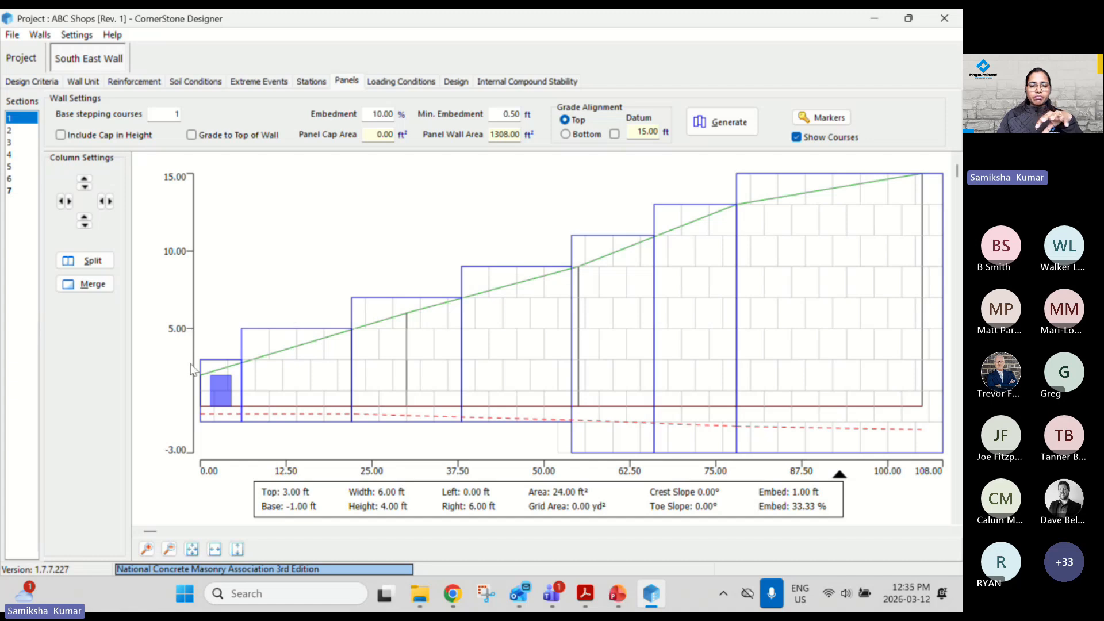
left_click(849, 294)
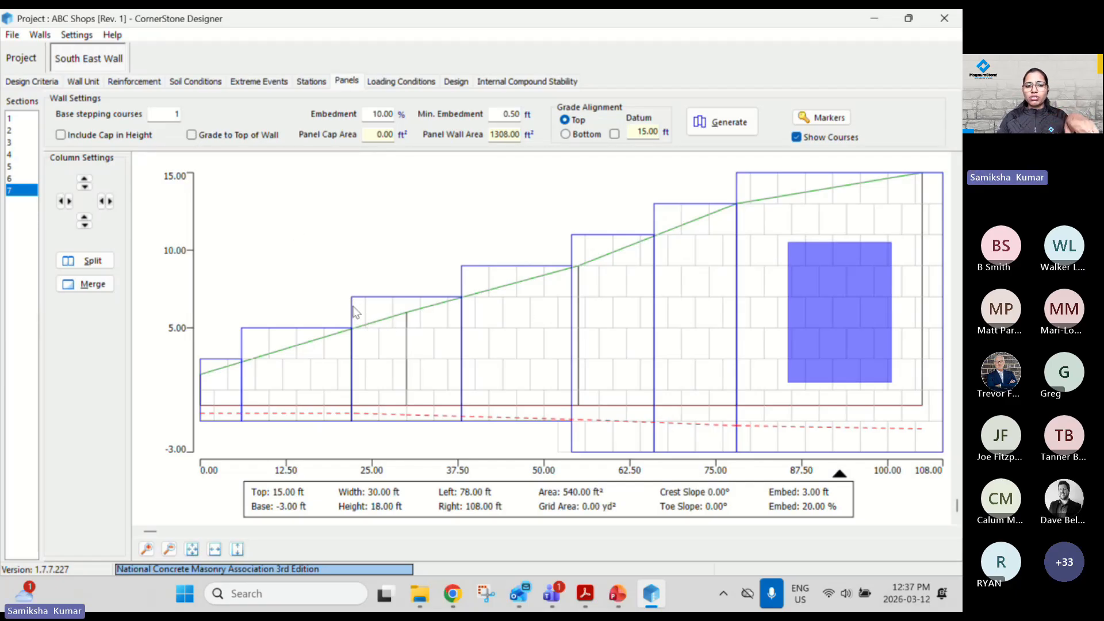
left_click(191, 135)
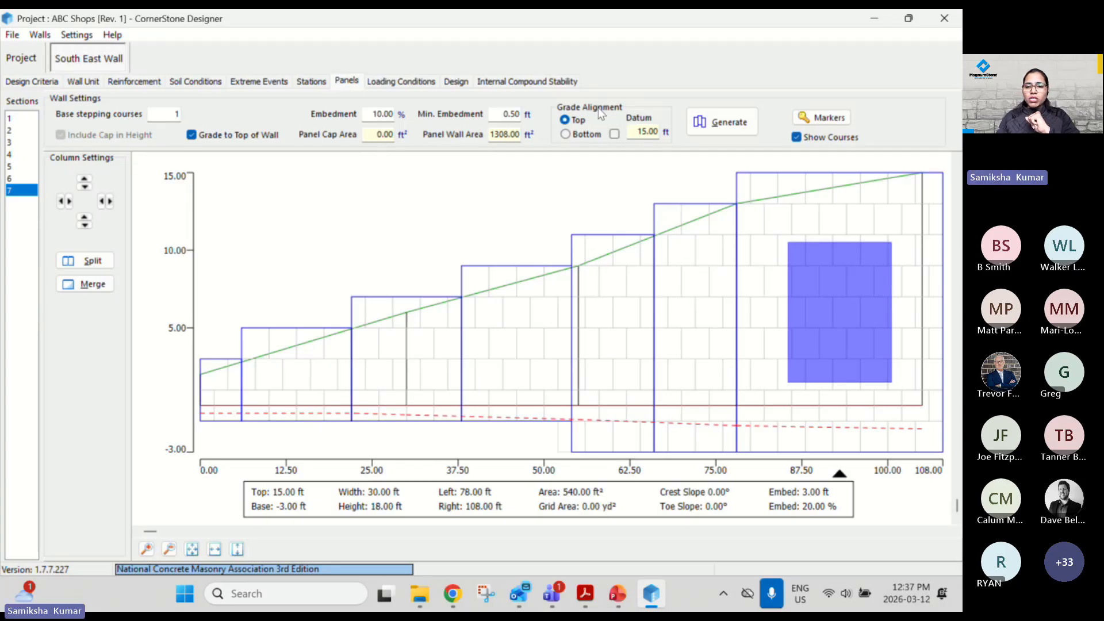
left_click(566, 136)
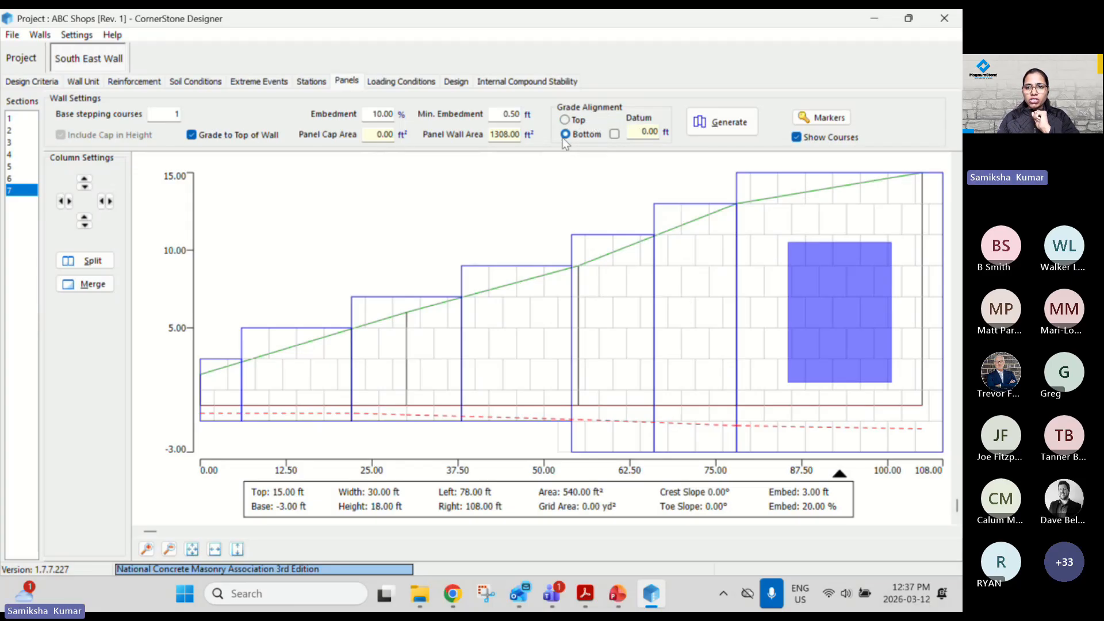
left_click(709, 125)
left_click(528, 325)
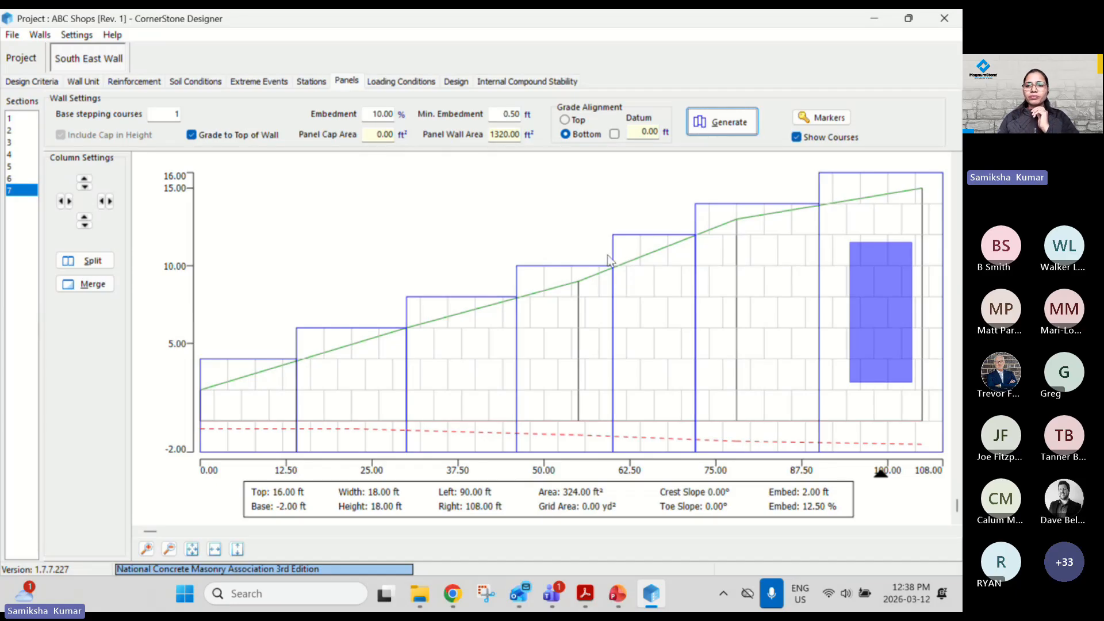
Step: Add a wall marker at station 50 ft named Corner, described as Inside corner, with the corner section option enabled
left_click(808, 119)
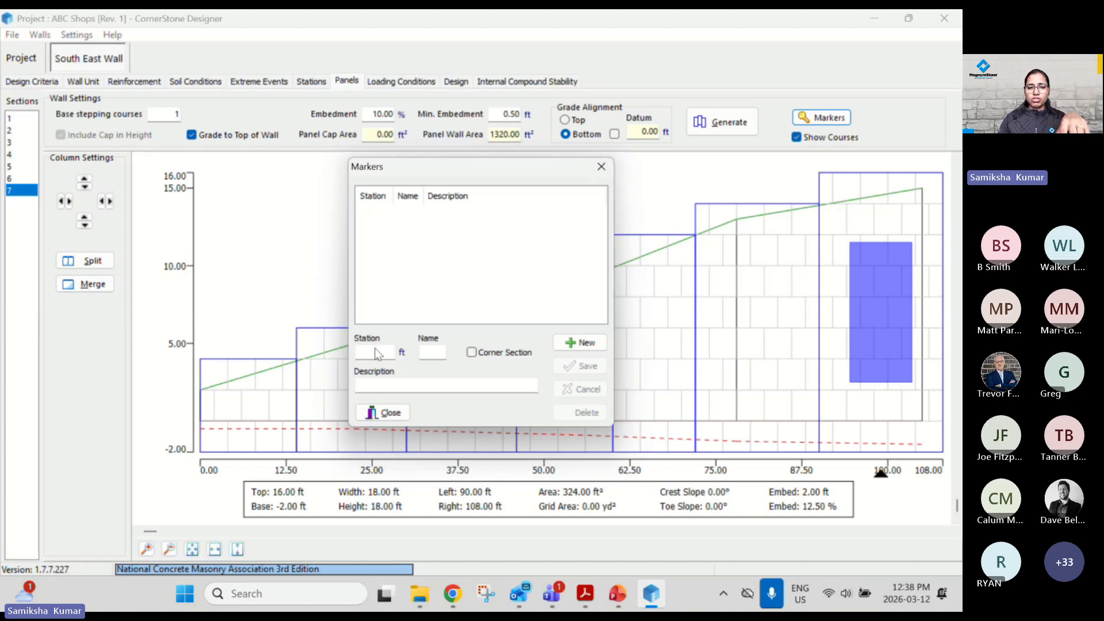
left_click(577, 343)
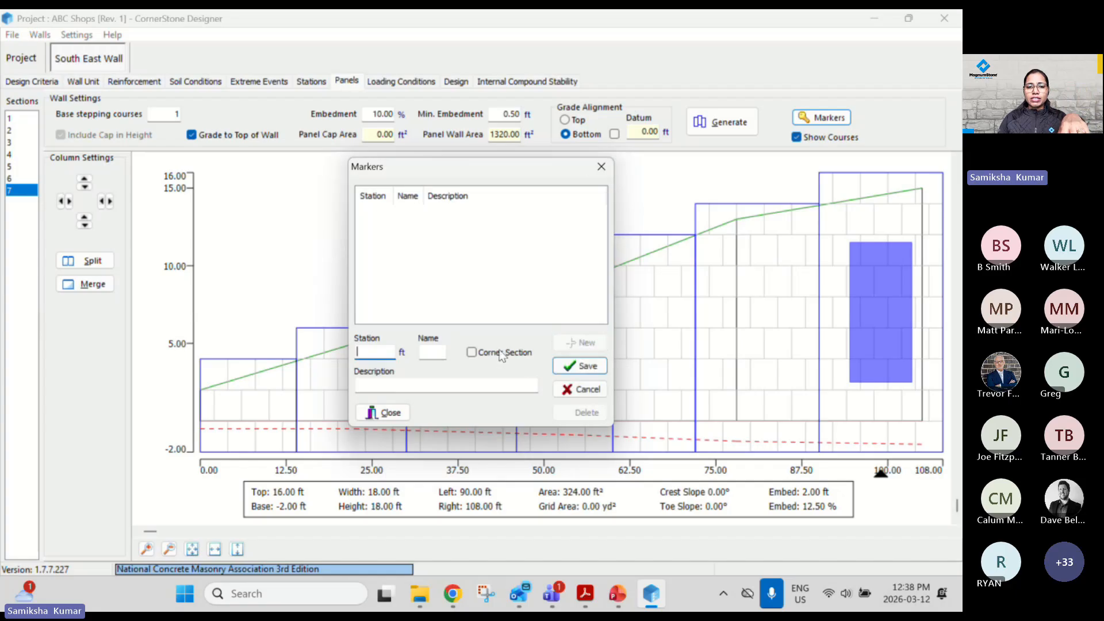
type("50")
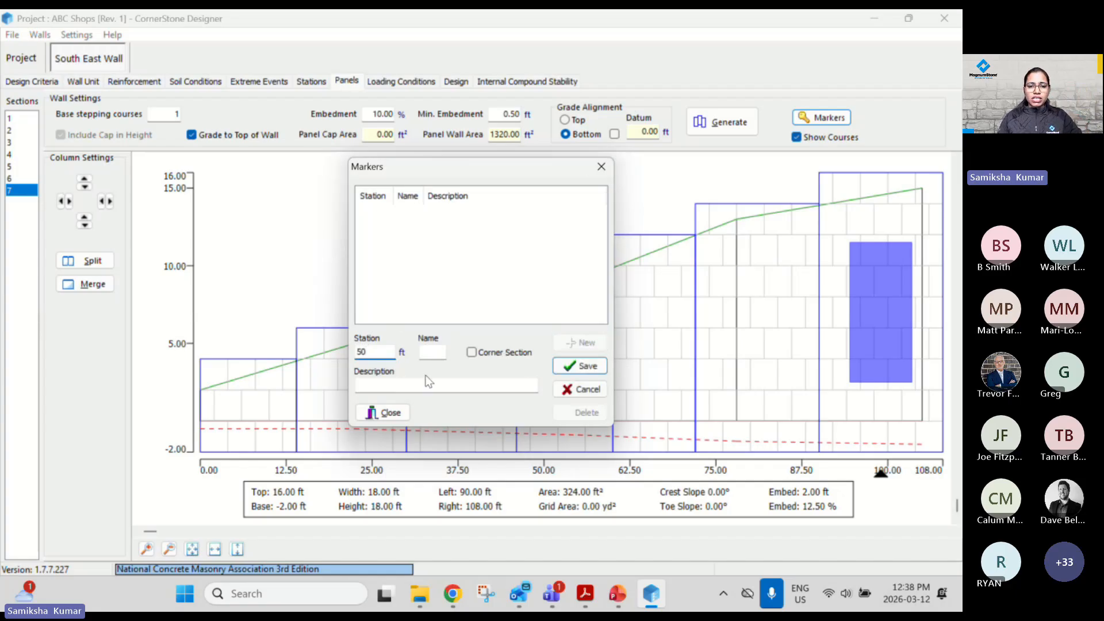
left_click(426, 352)
type("C")
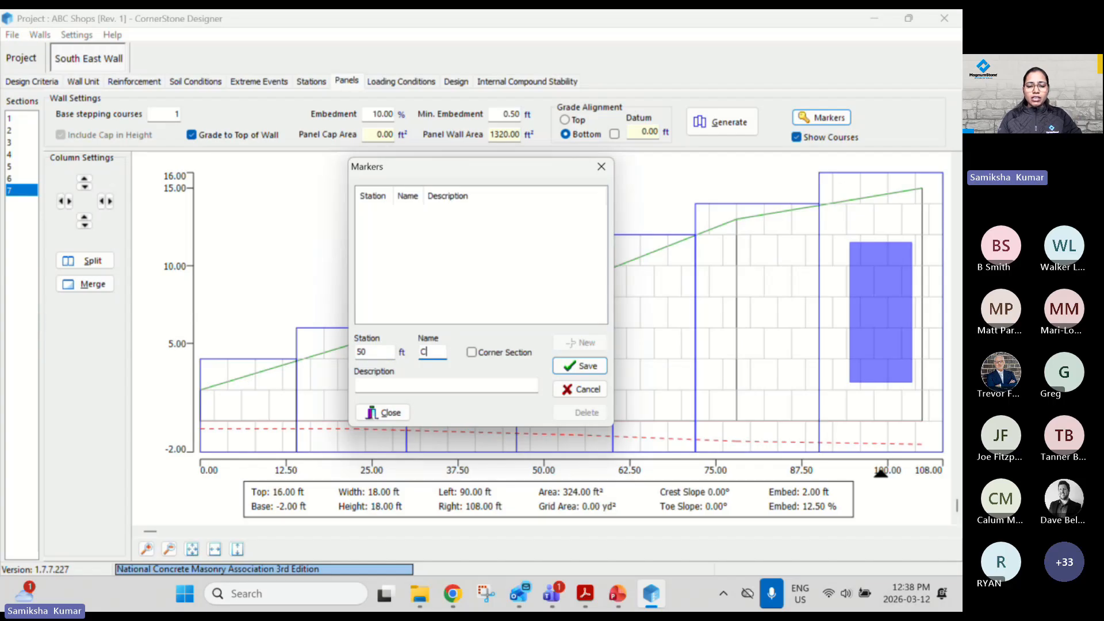
type("orner")
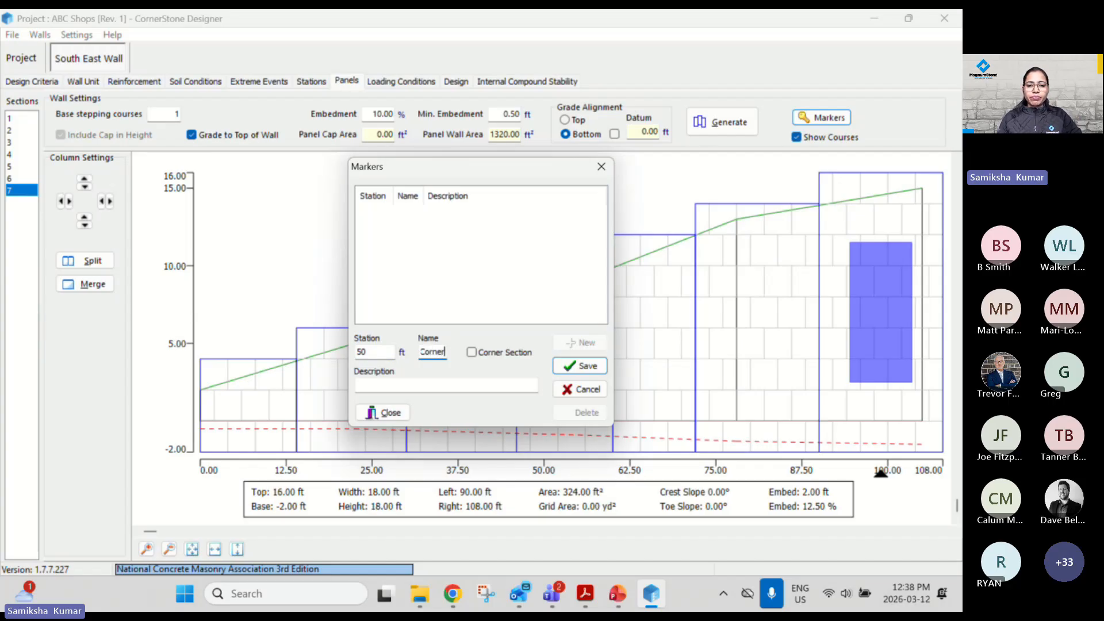
left_click(438, 385)
type("Inside corner")
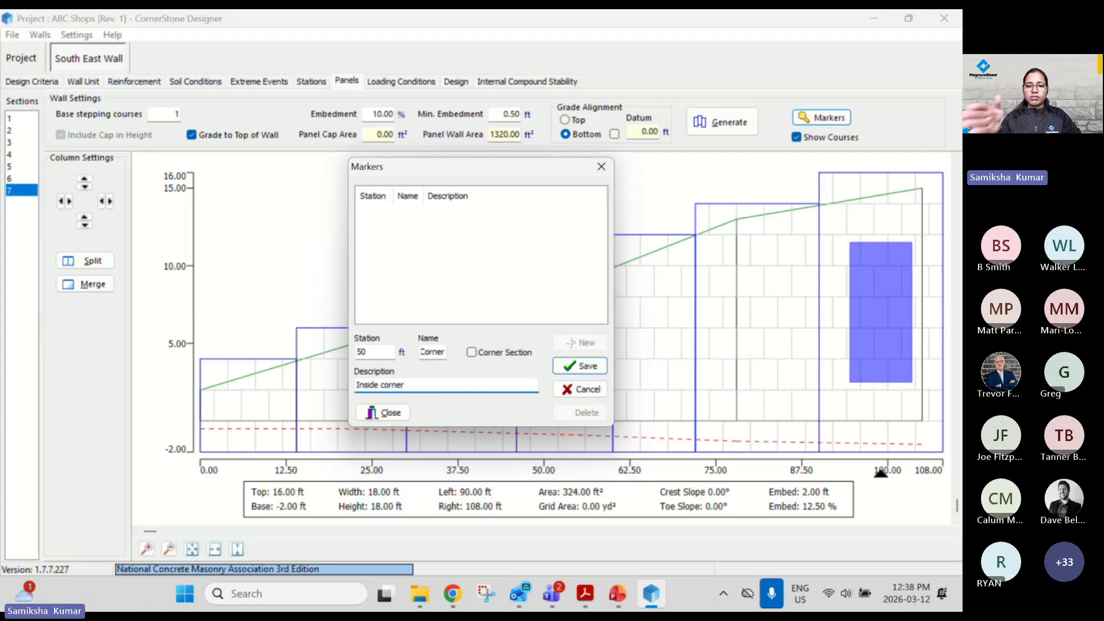
left_click(473, 353)
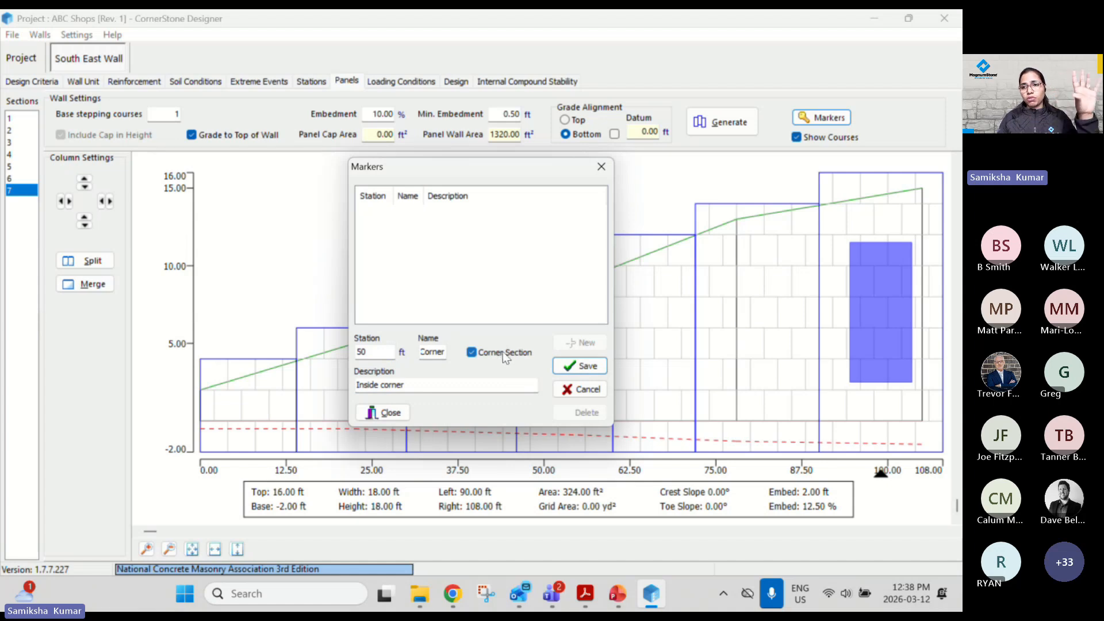
left_click(562, 368)
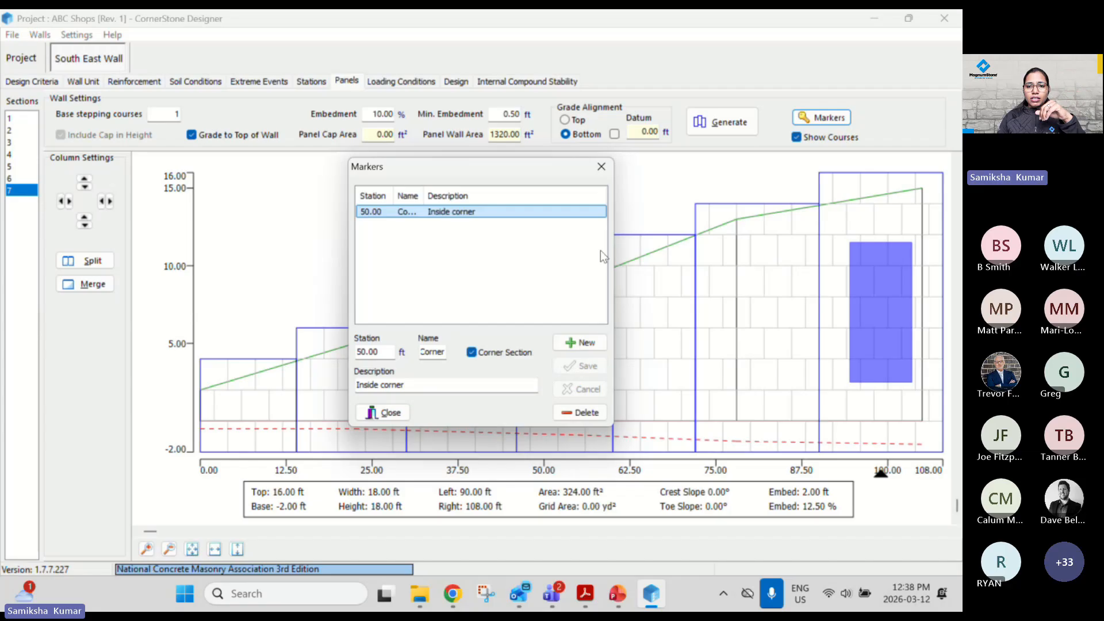
left_click(601, 167)
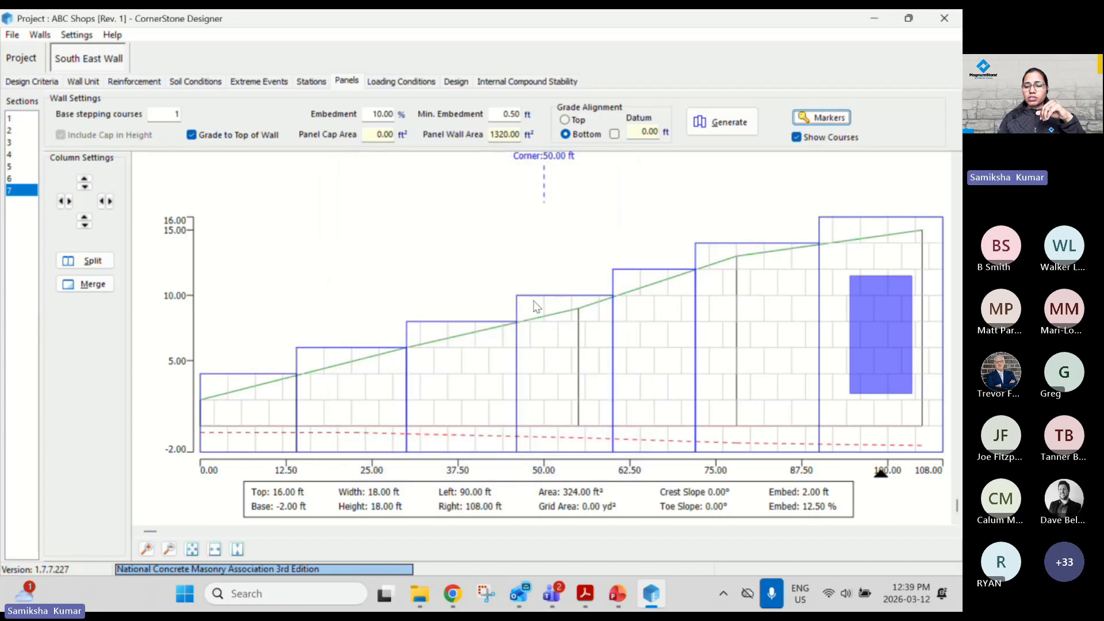
Step: In the loading conditions, give section 7 a live load surcharge of 150 lb/ft² with a live offset of 4 ft
left_click(402, 84)
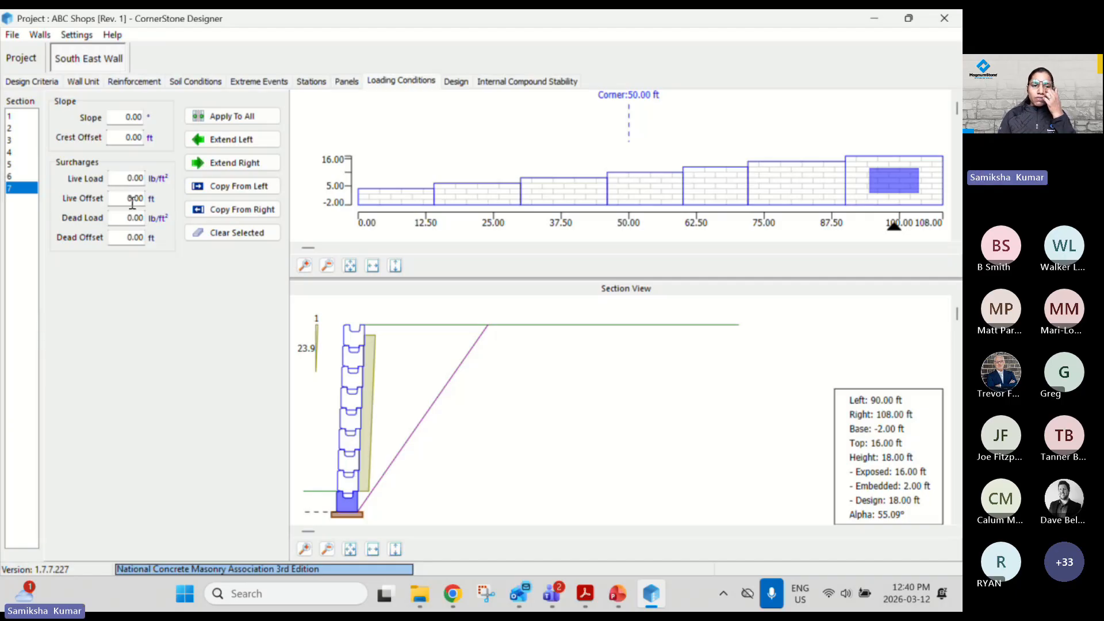
left_click(124, 178)
type("15")
left_click(125, 198)
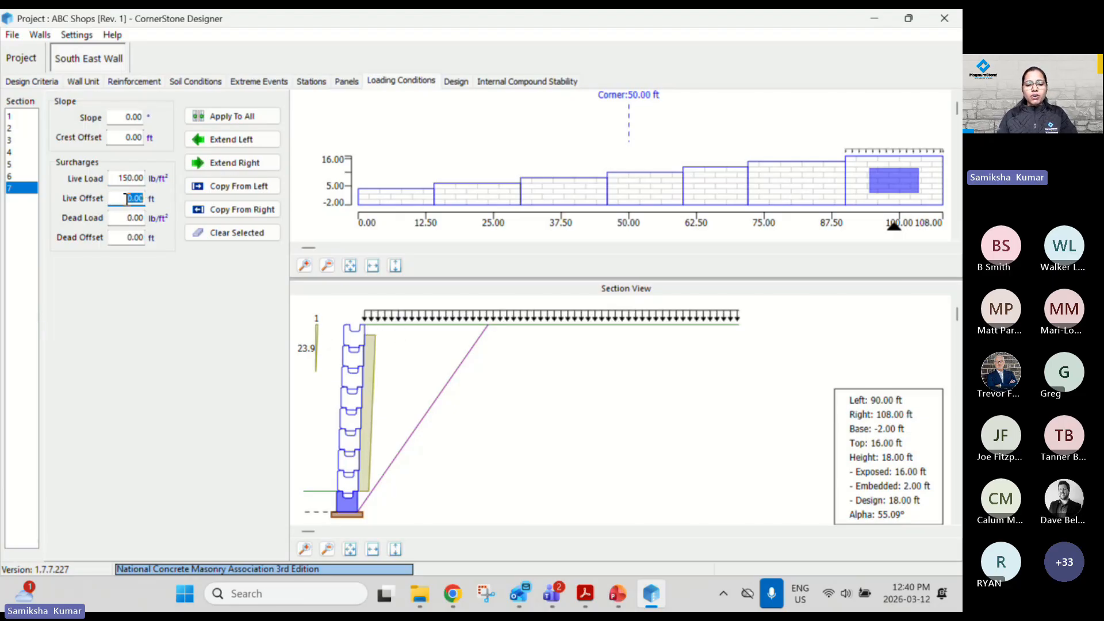
type("4")
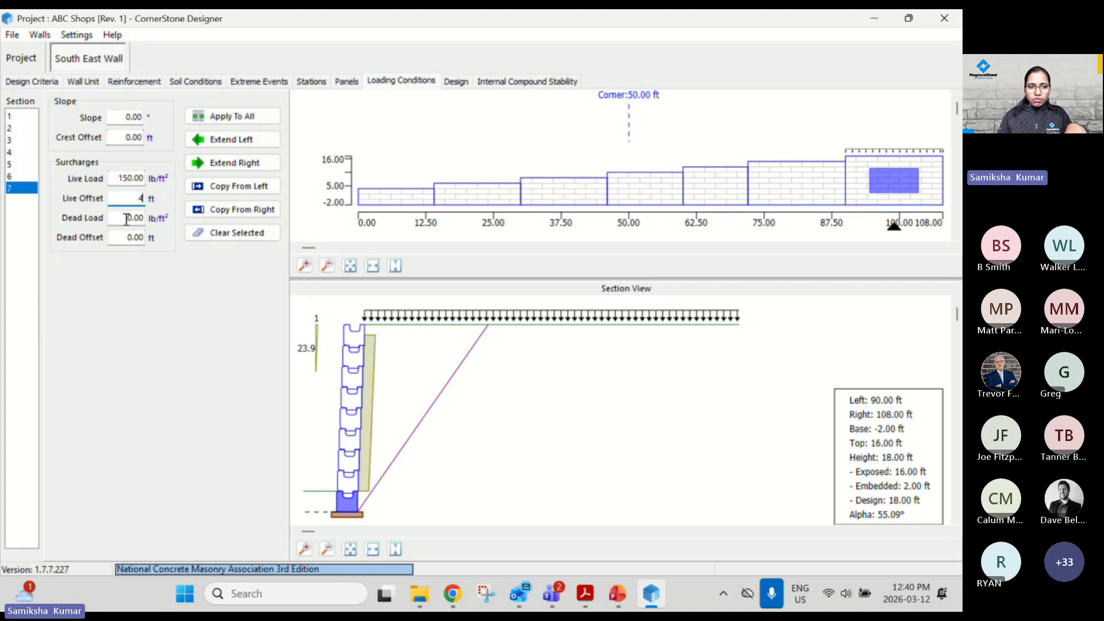
left_click(127, 218)
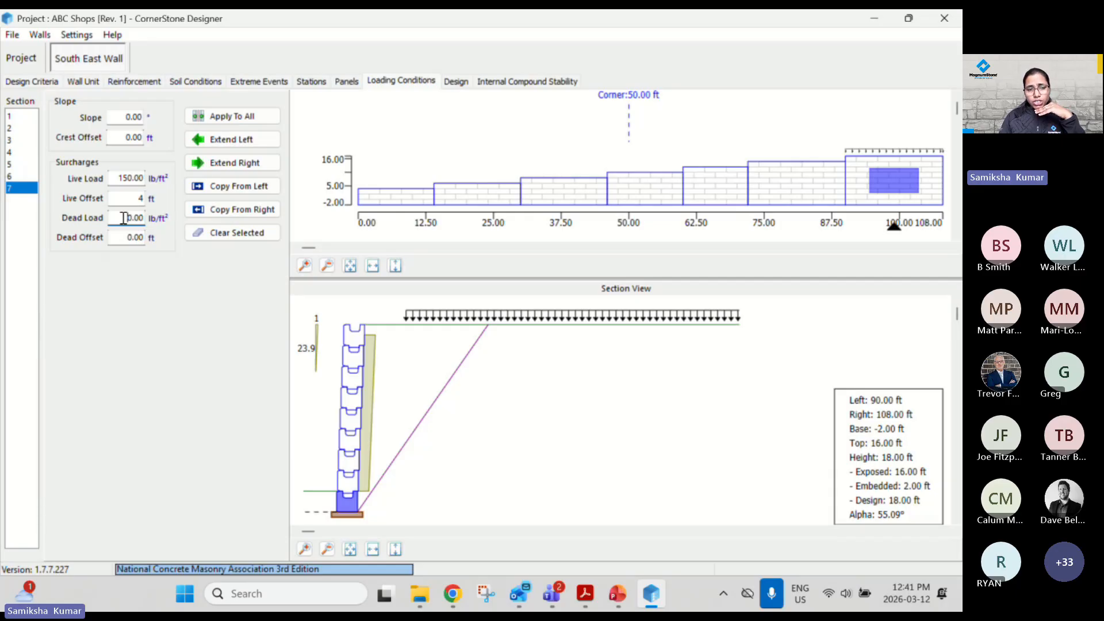
Step: Set section 7's backslope to 10° with a crest offset of 1 ft
left_click(122, 117)
type("1")
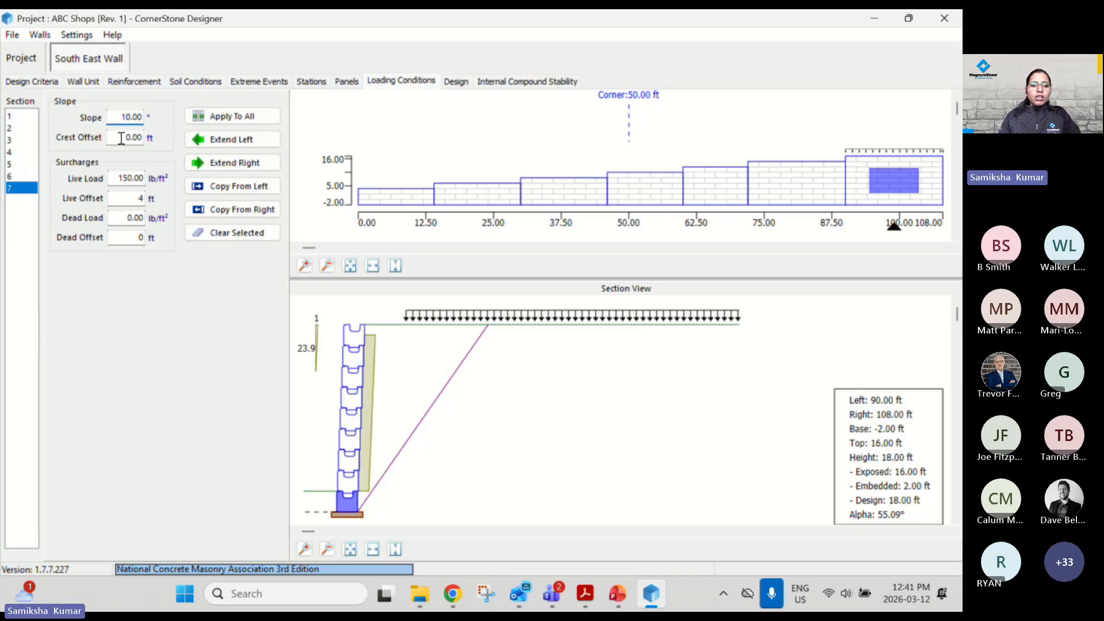
left_click(121, 139)
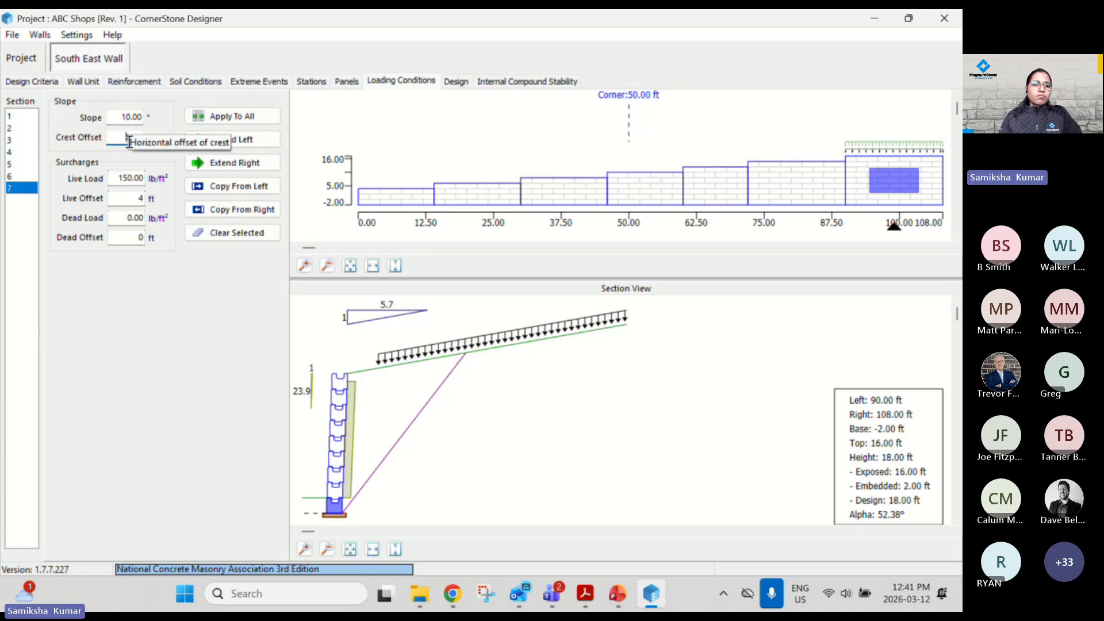
key("Delete")
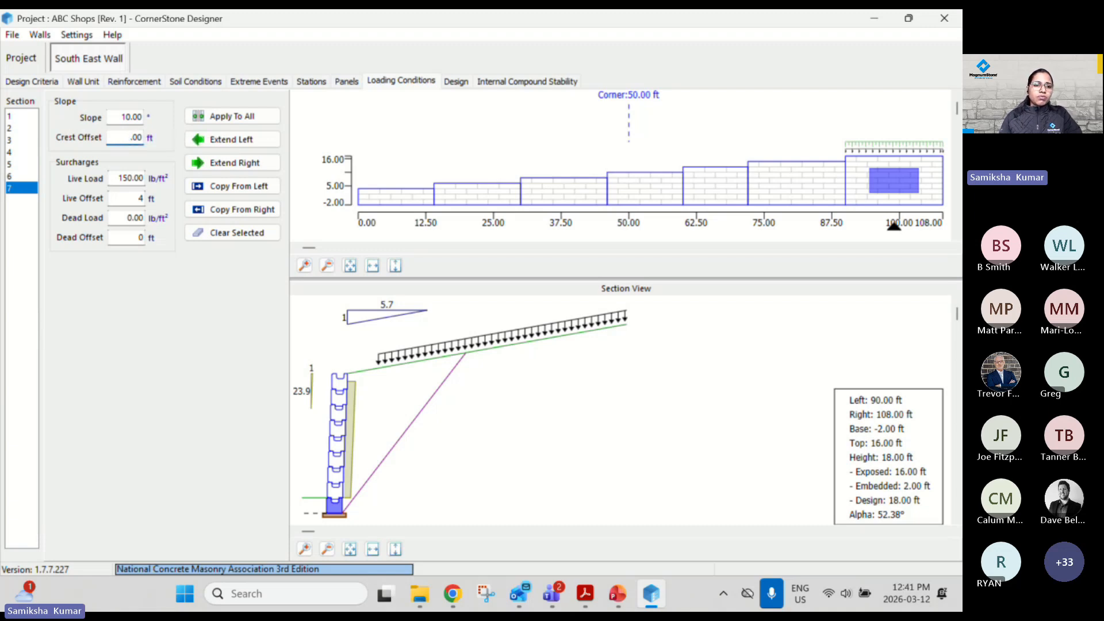
type("1")
left_click(129, 115)
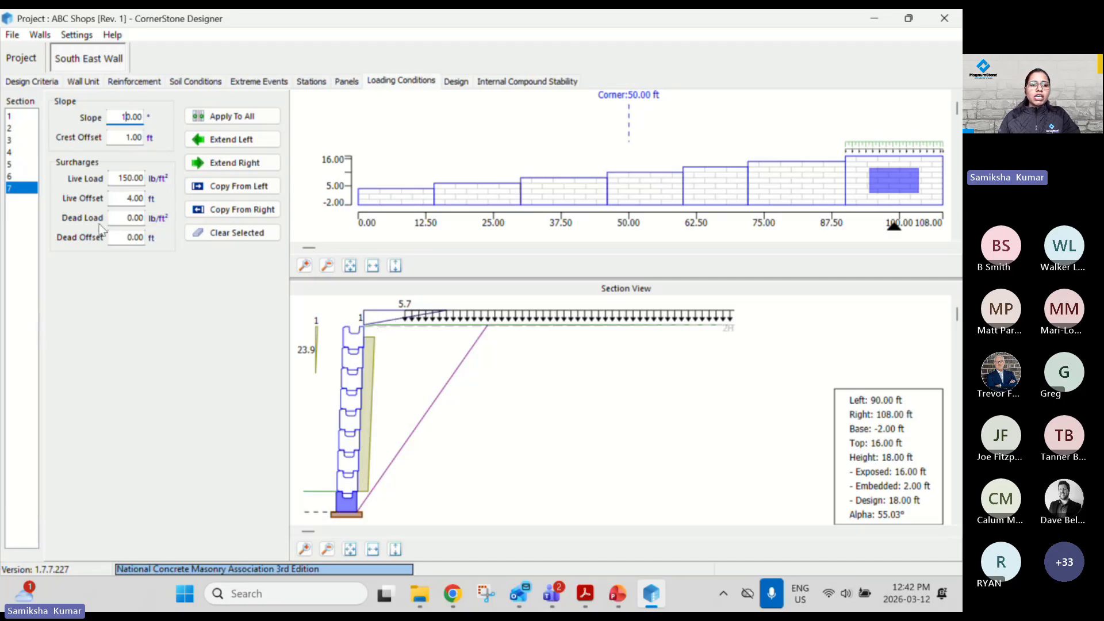
Step: Give section 7 a dead load surcharge of 60 lb/ft²
left_click(121, 219)
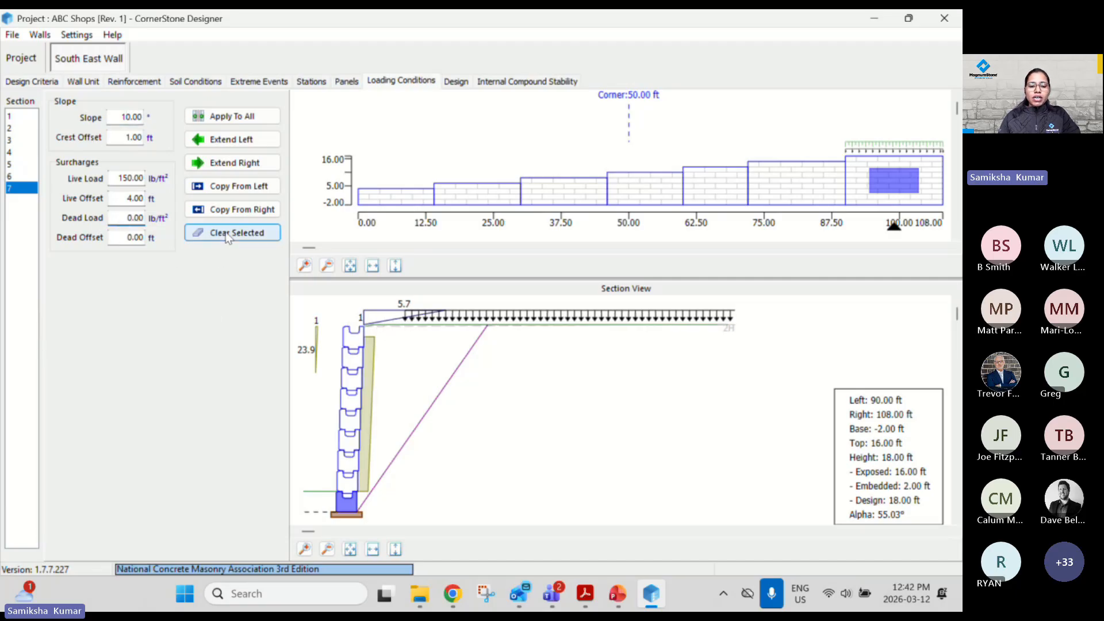
type("6")
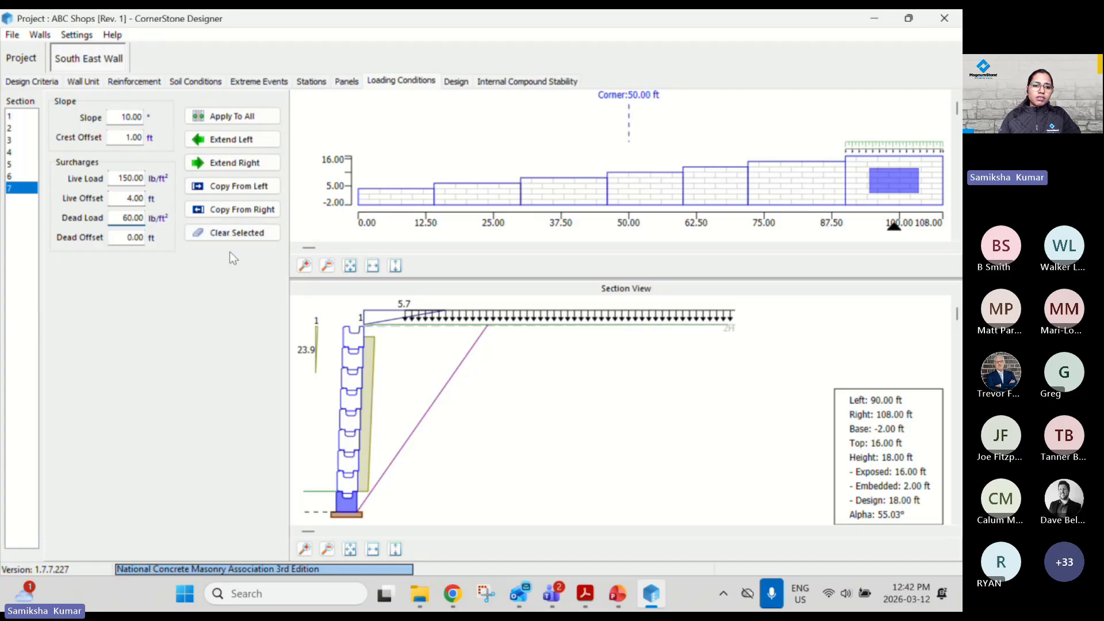
left_click(126, 238)
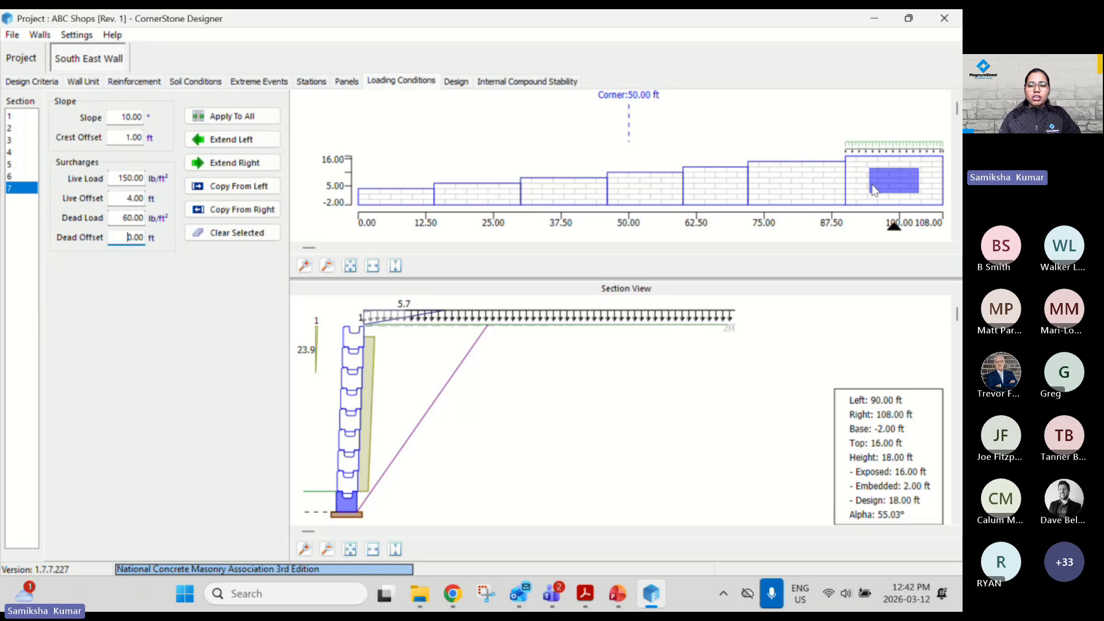
Step: Copy section 7's slope and surcharges to section 6, and from there to section 5
left_click(817, 184)
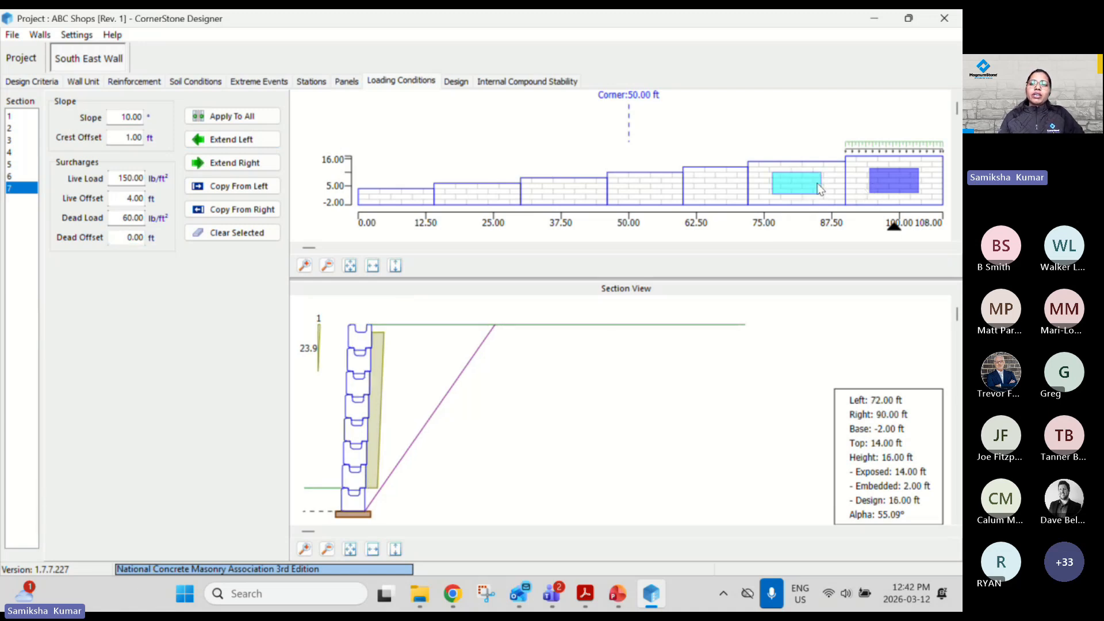
left_click(701, 194, "shift")
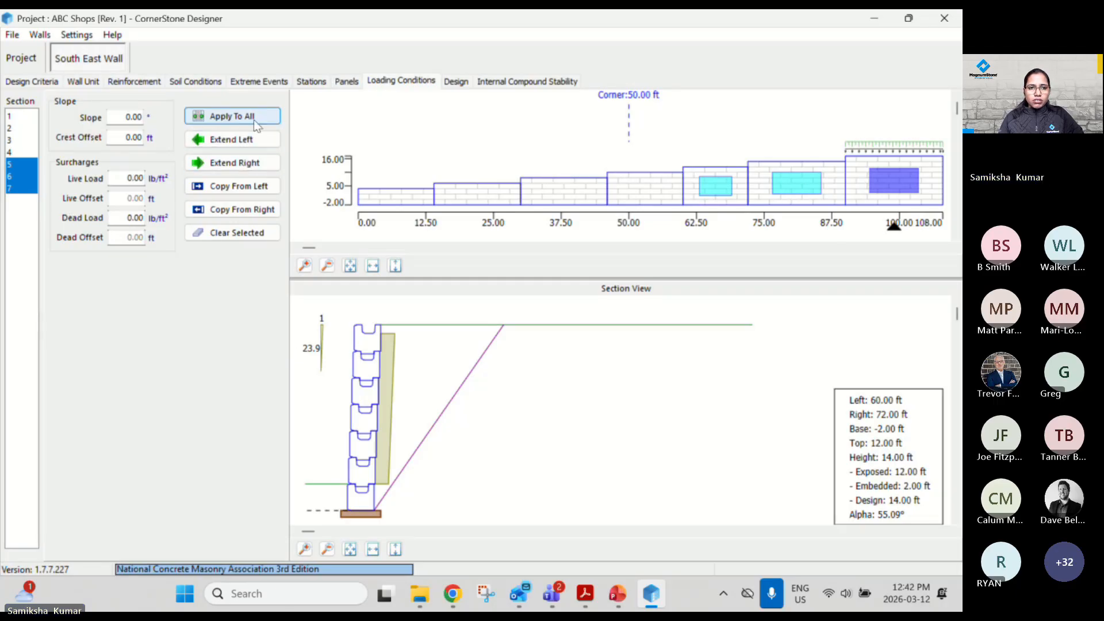
left_click(863, 182)
left_click(819, 185)
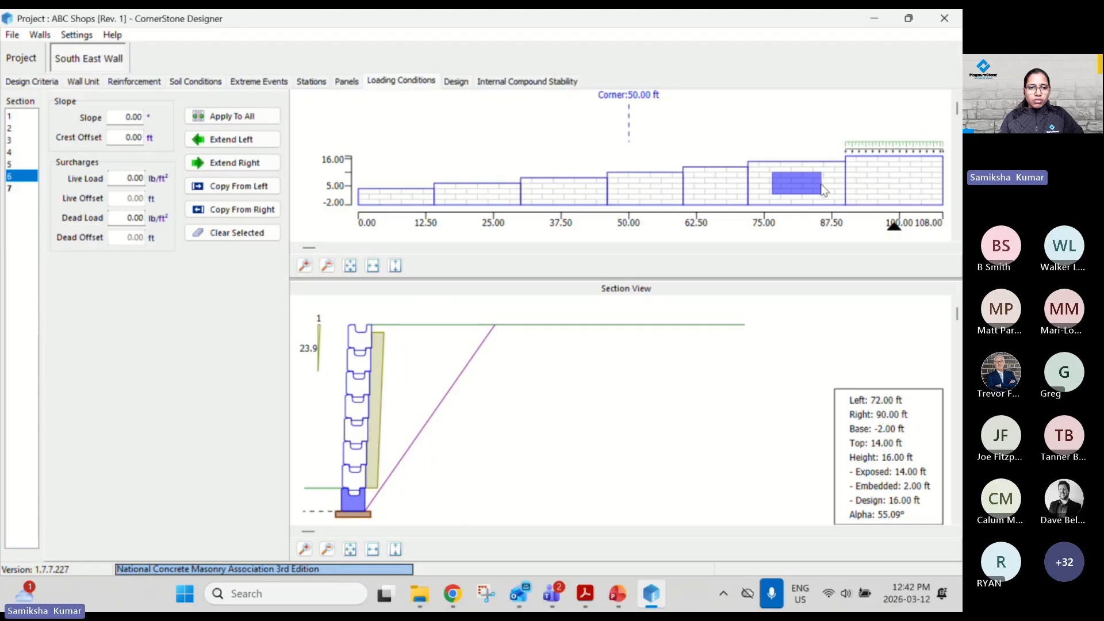
left_click(257, 190)
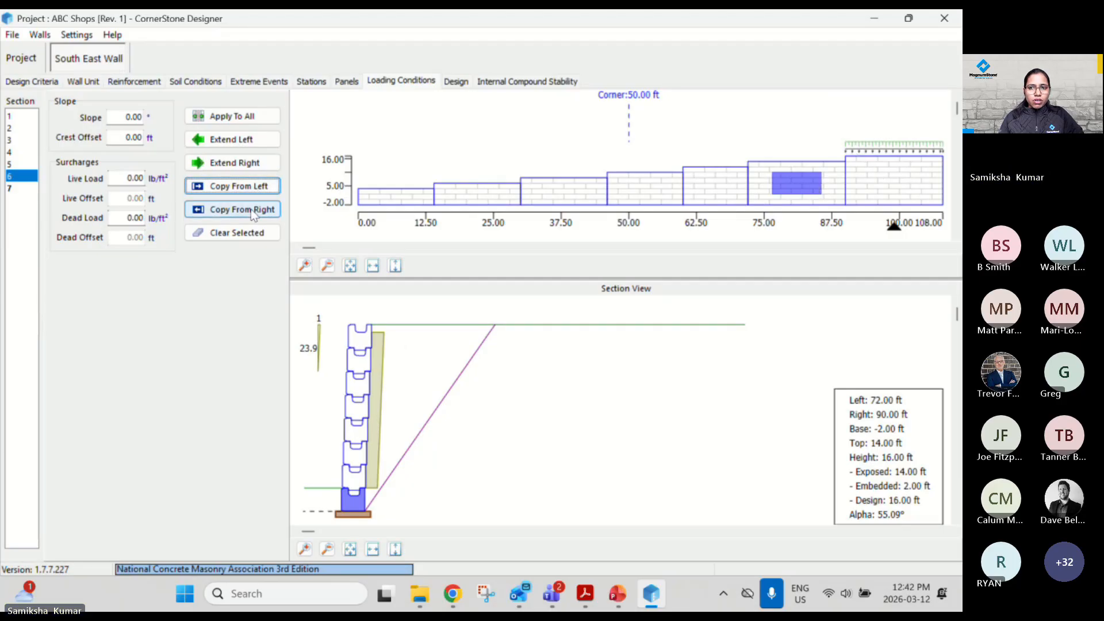
left_click(230, 212)
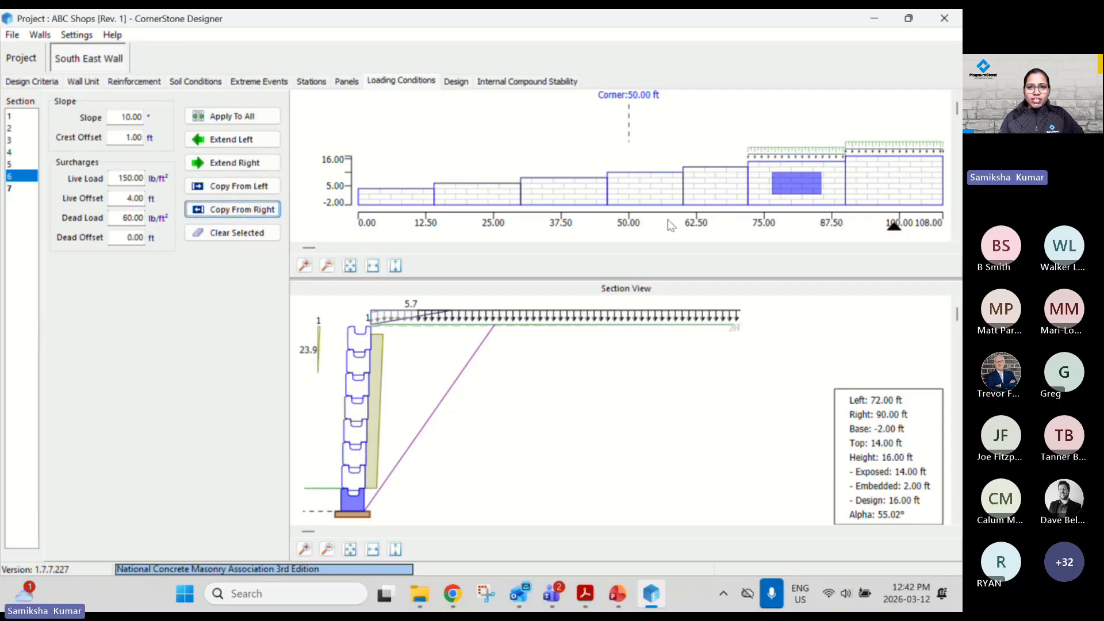
left_click(713, 197)
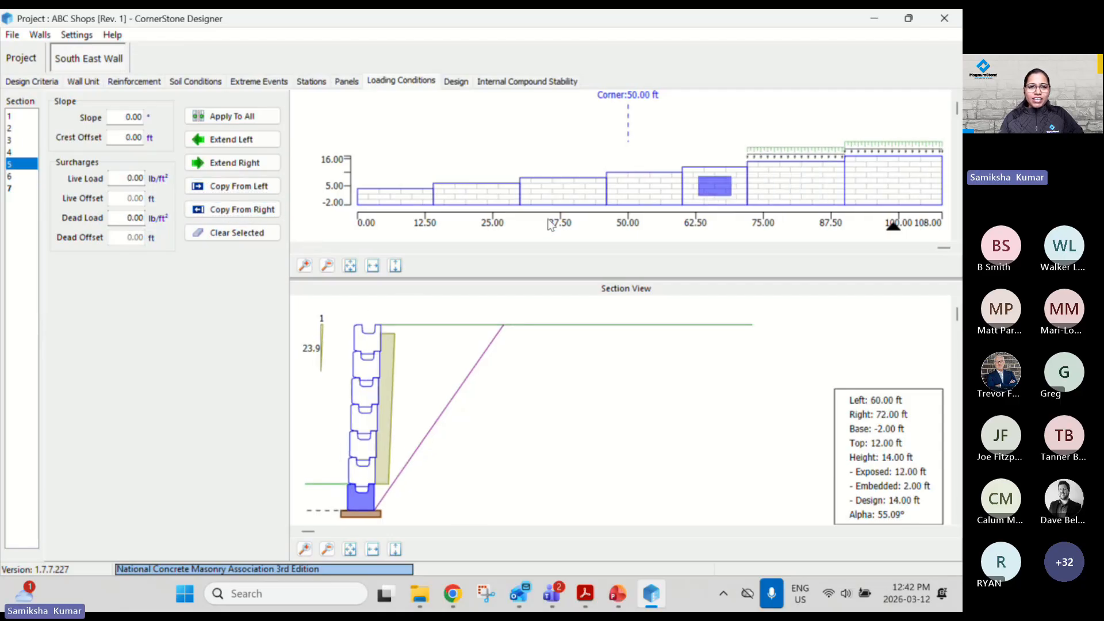
left_click(244, 209)
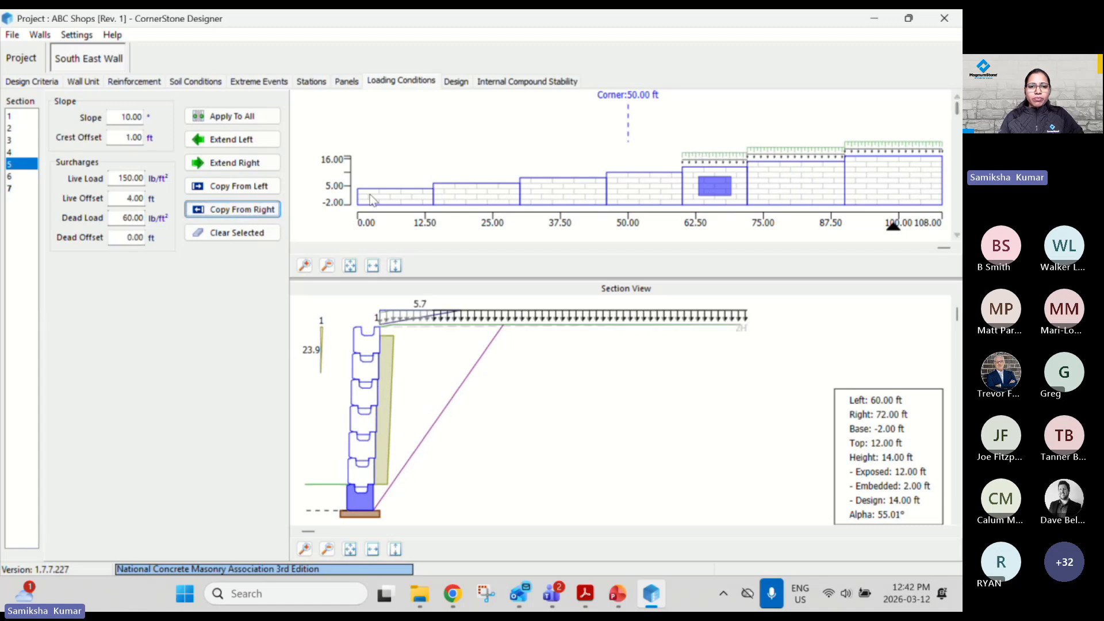
Step: Set section 1's live load to 150 lb/ft² with a 4 ft live offset, and extend its loading to all higher-numbered sections
left_click(408, 196)
left_click(120, 174)
type("15")
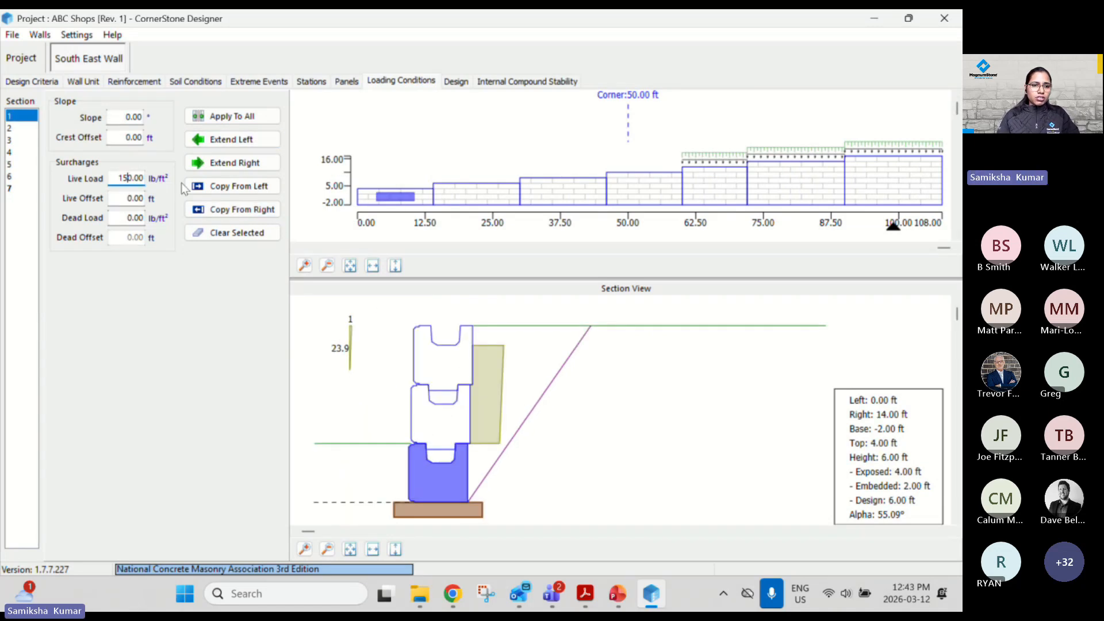
left_click(128, 197)
type("4")
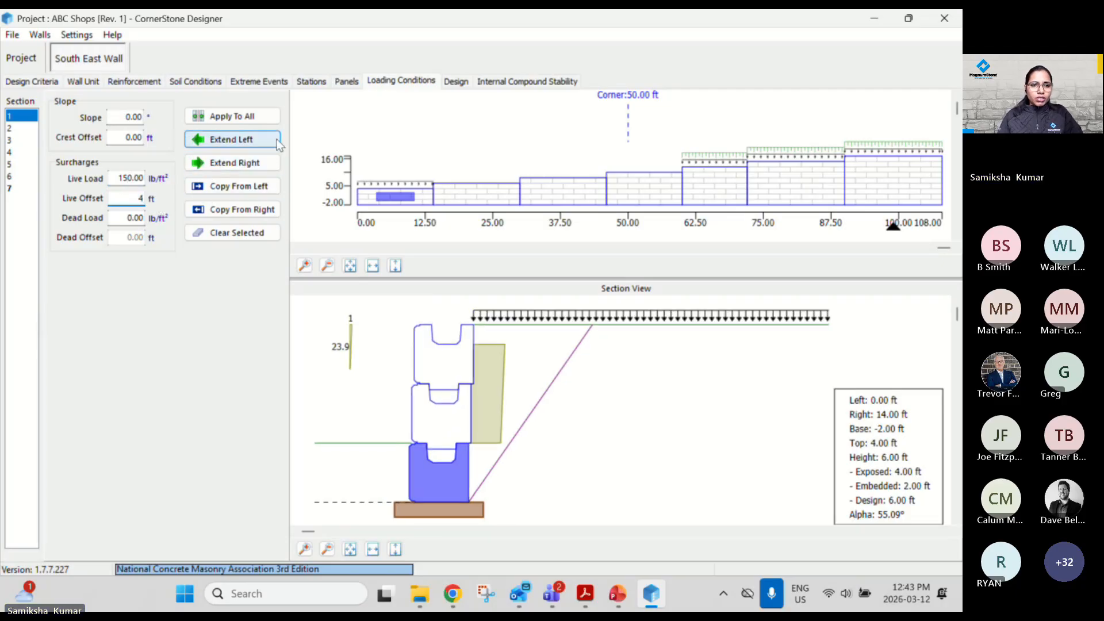
left_click(260, 164)
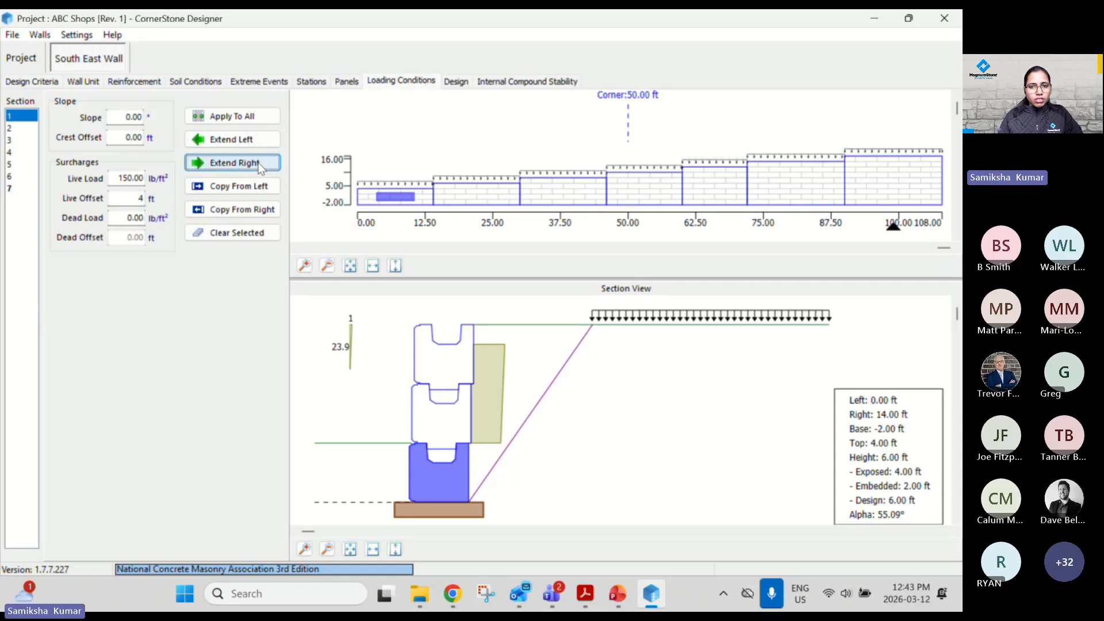
Step: Set section 5's dead load to 60 lb/ft², slope to 10° and crest offset to 1 ft, and extend its loading to sections 6 and 7
left_click(716, 202)
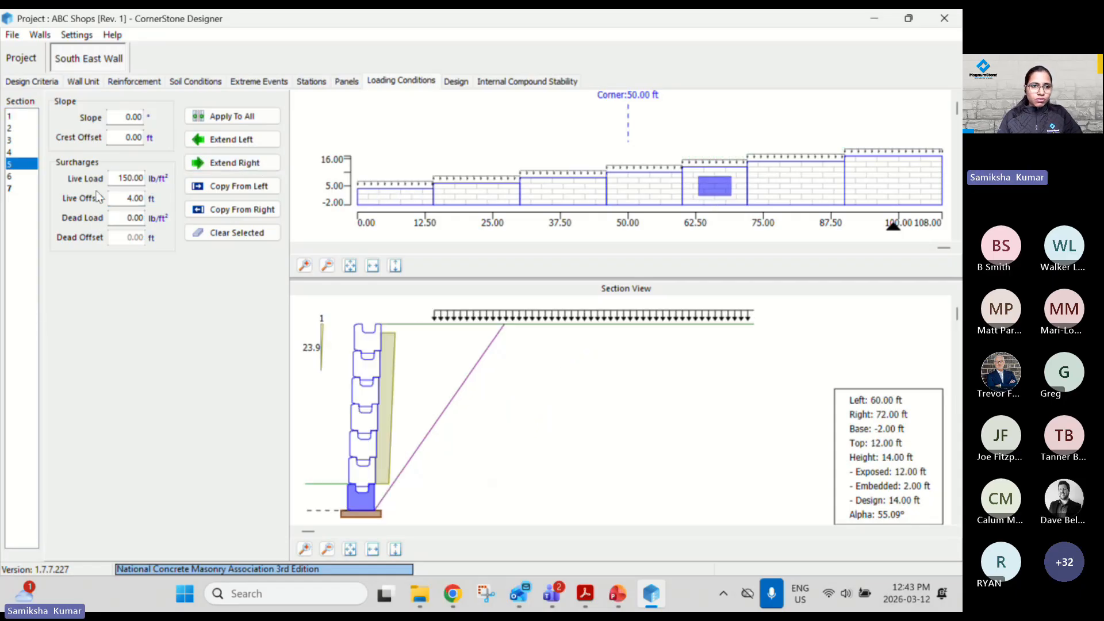
left_click(125, 215)
type("6")
left_click(125, 116)
type("1")
left_click(123, 138)
type("1")
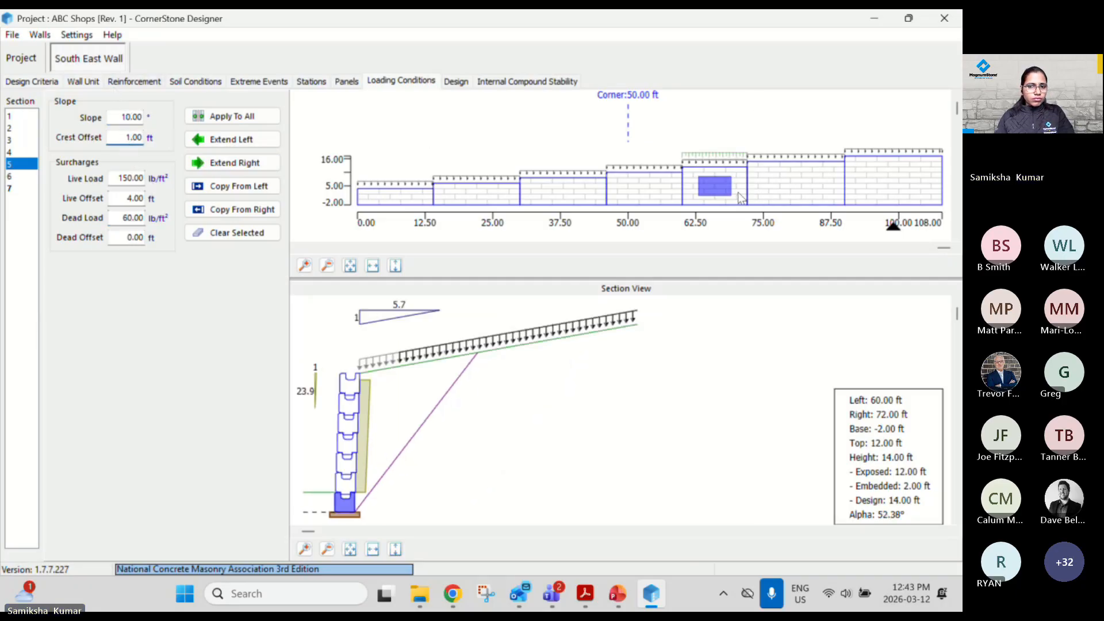
left_click(244, 165)
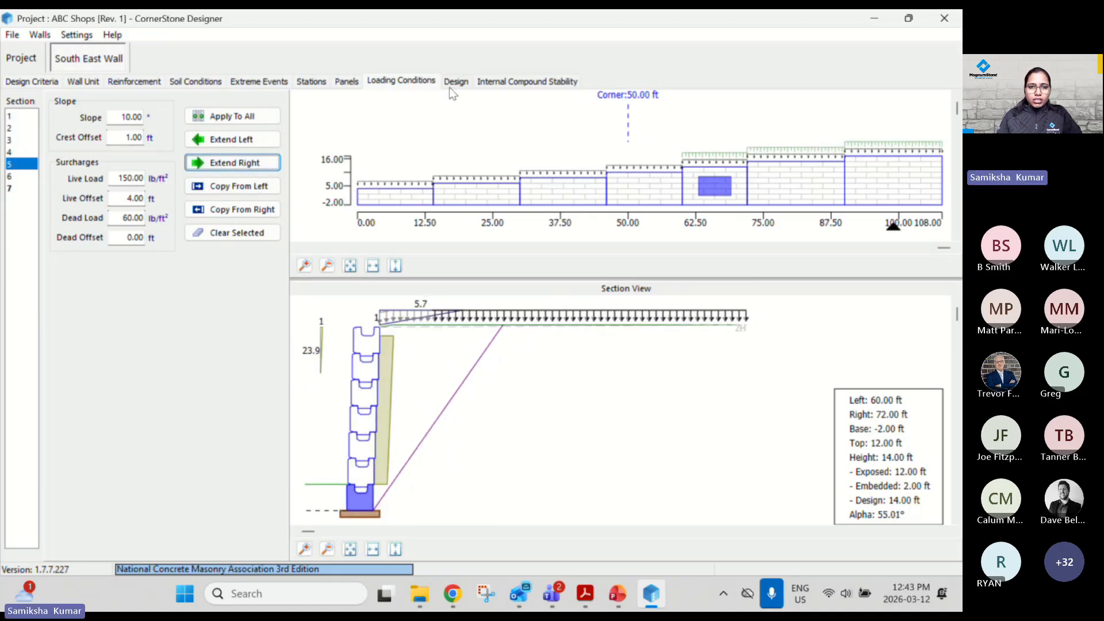
Step: Review the slope and surcharges section by section along the wall, from section 1 to section 7
left_click(413, 206)
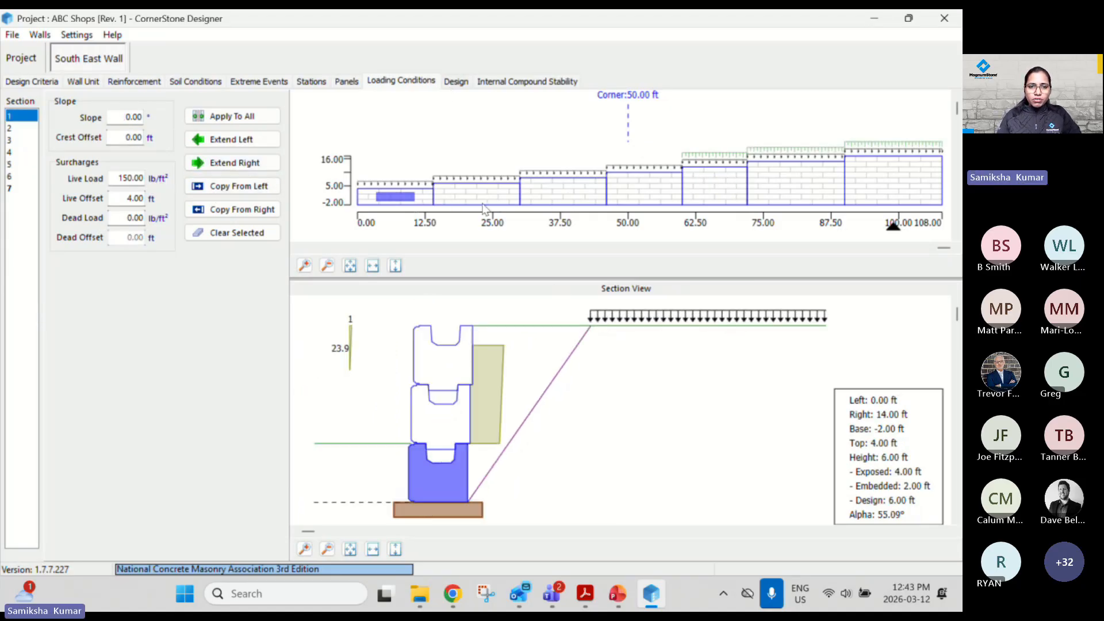
left_click(481, 199)
left_click(656, 200)
left_click(711, 188)
left_click(774, 175)
left_click(863, 174)
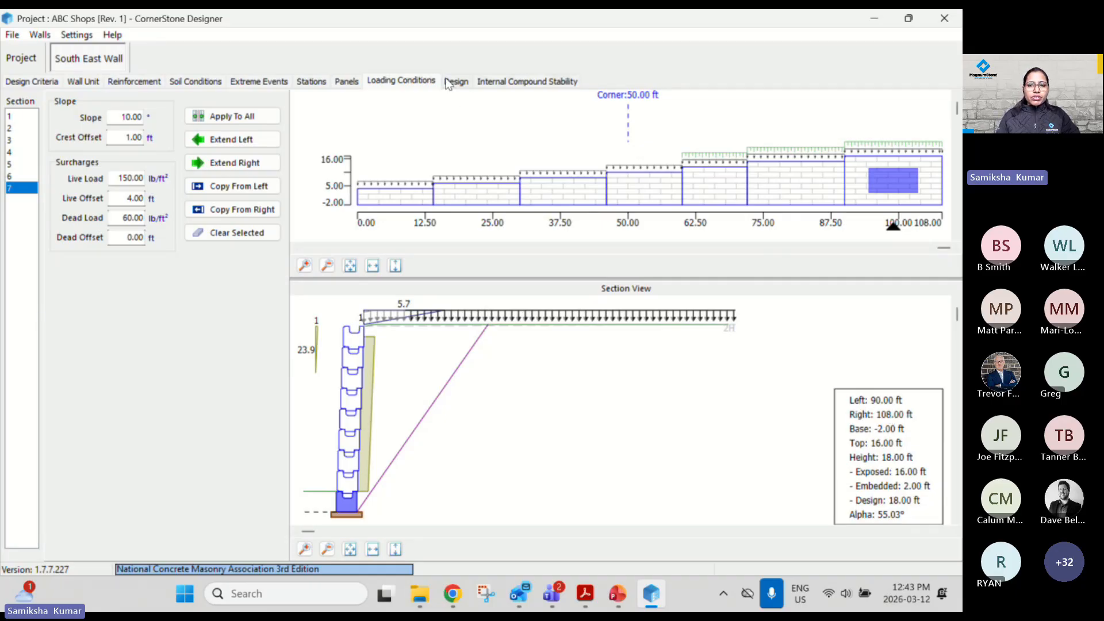
Step: Review the slope and surcharge loading on sections 6, 5 and 4 of the wall
left_click(803, 195)
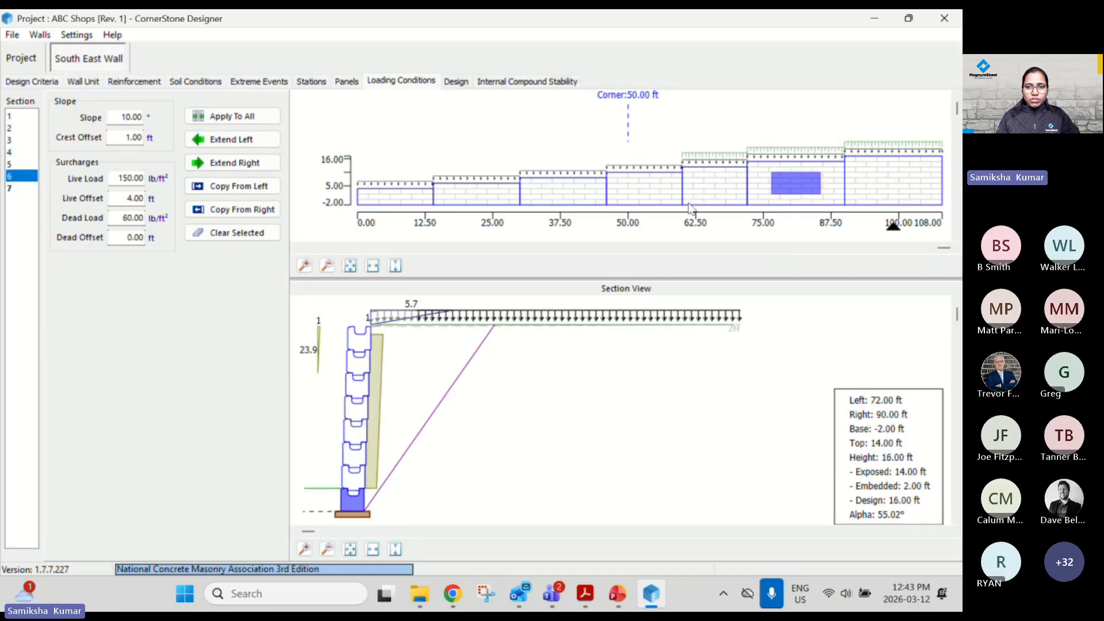
left_click(693, 201)
left_click(626, 193)
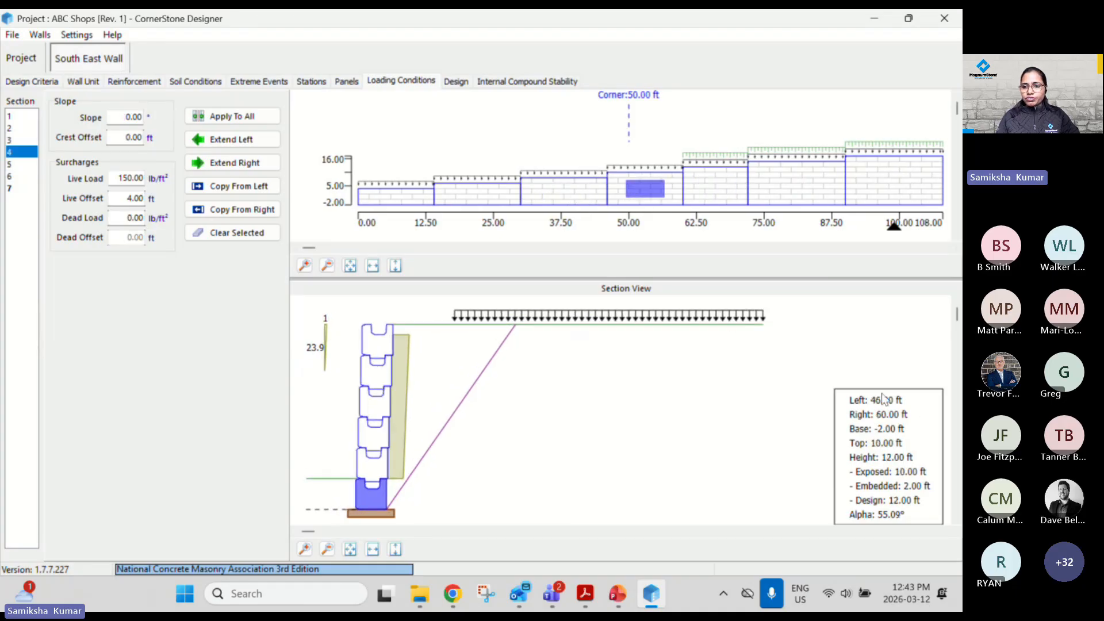
Step: Generate the gravity block design for all wall sections, and check the resulting block layouts and quick results of sections 6, 7 and 3
left_click(460, 82)
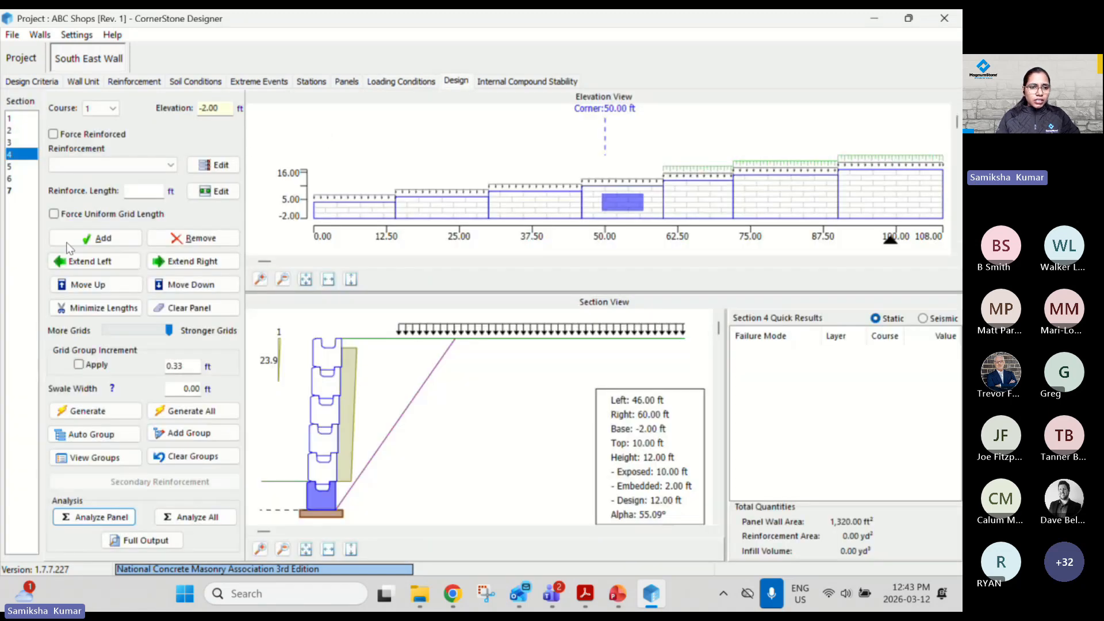
left_click(193, 410)
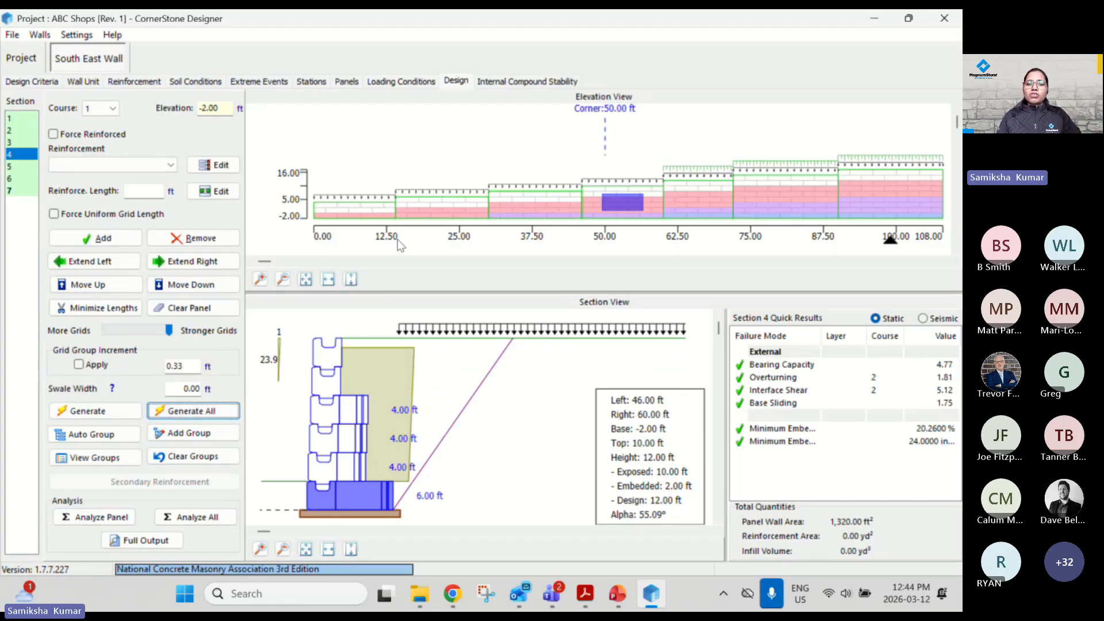
left_click(715, 200)
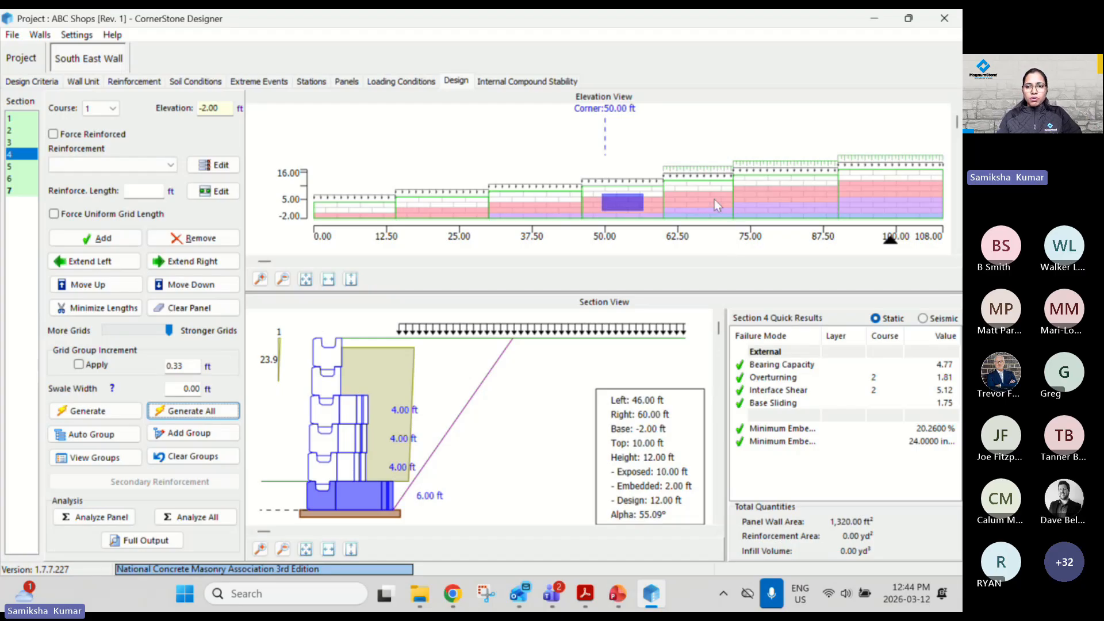
left_click(781, 199)
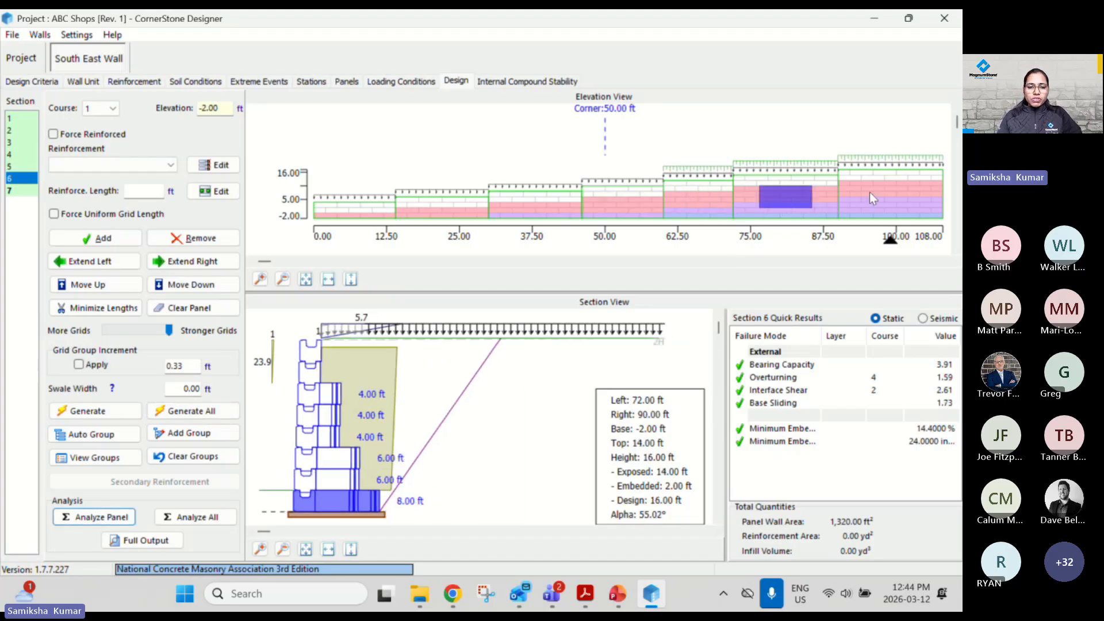
left_click(869, 192)
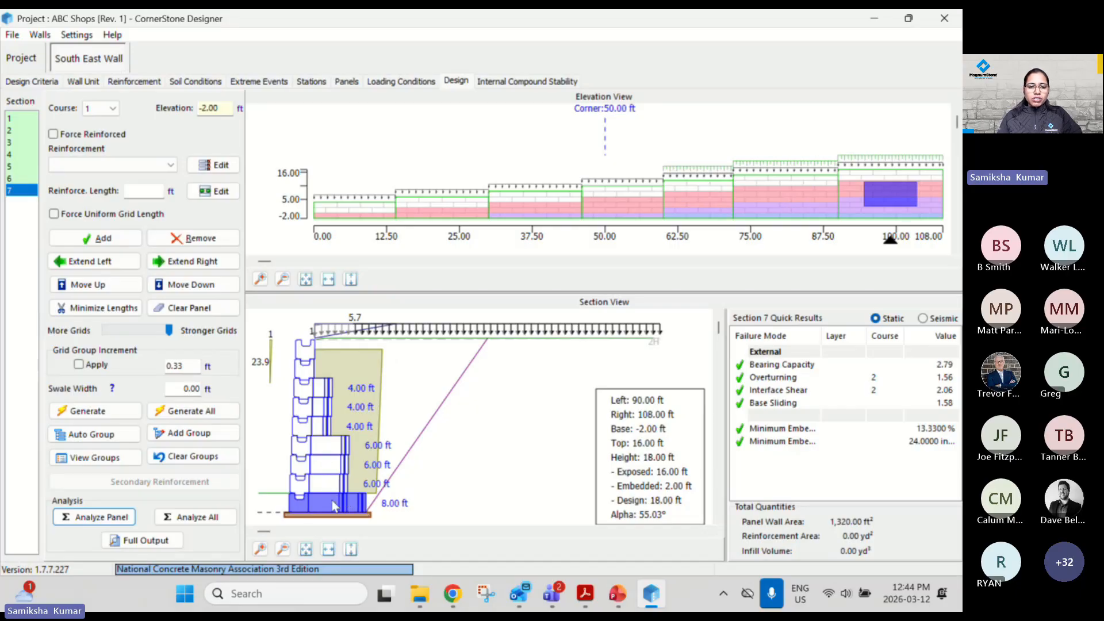
left_click(524, 214)
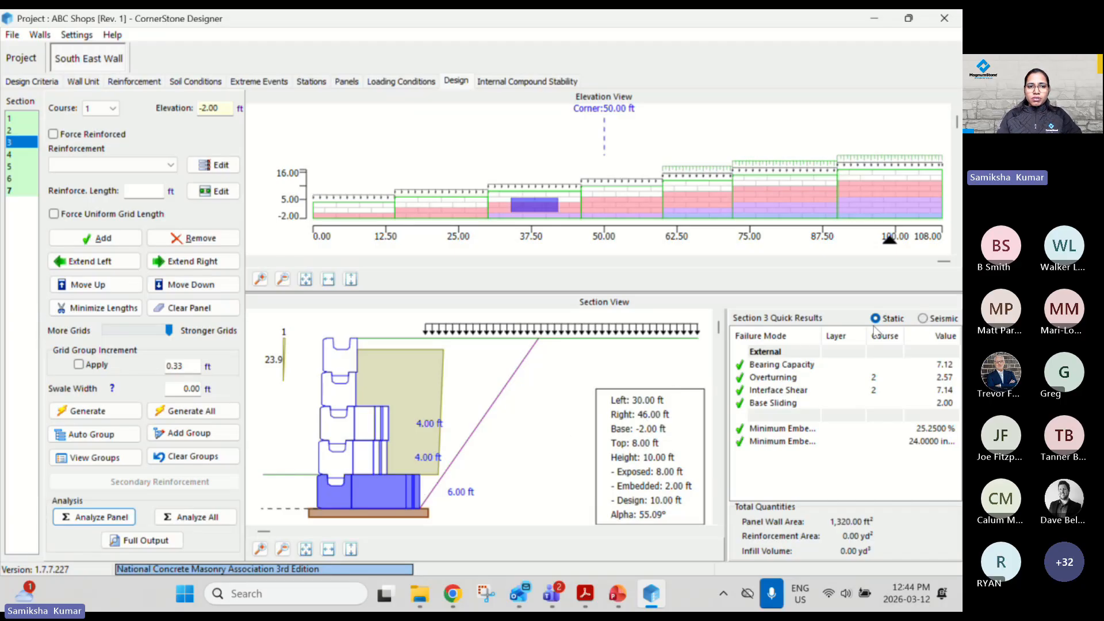
Step: Check the wall's seismic analysis setting and compare section 3's seismic and static quick results
left_click(280, 81)
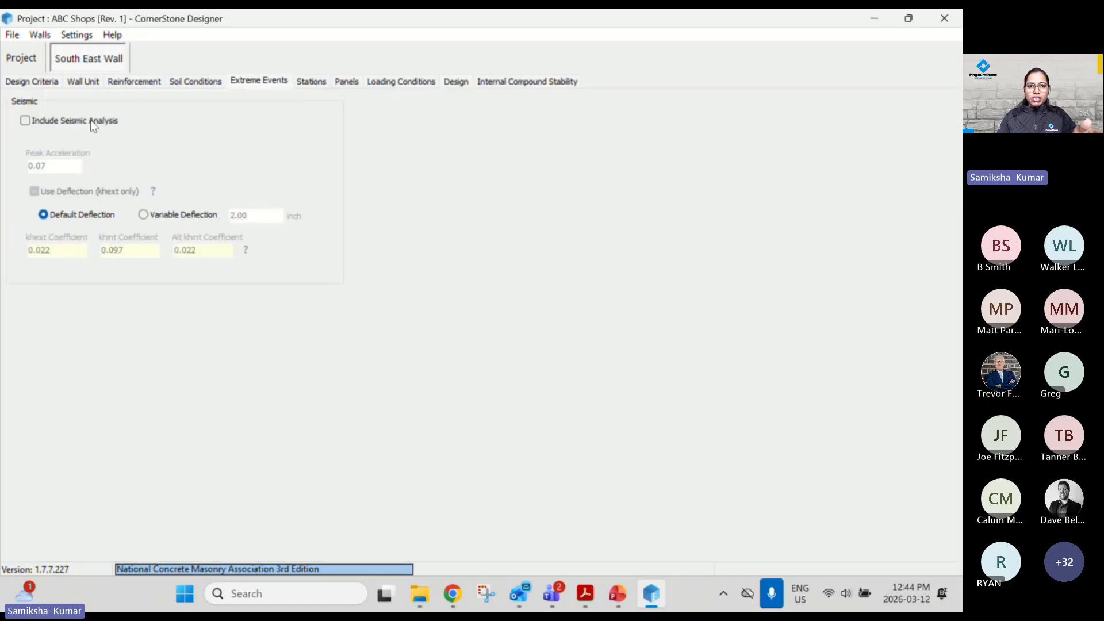
left_click(472, 82)
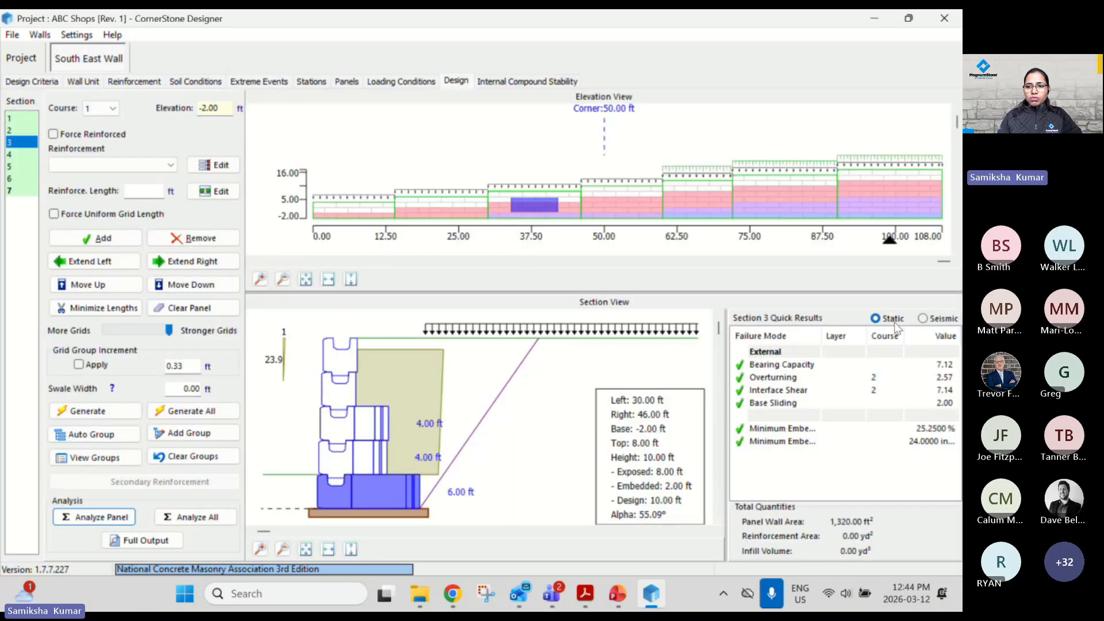
left_click(923, 320)
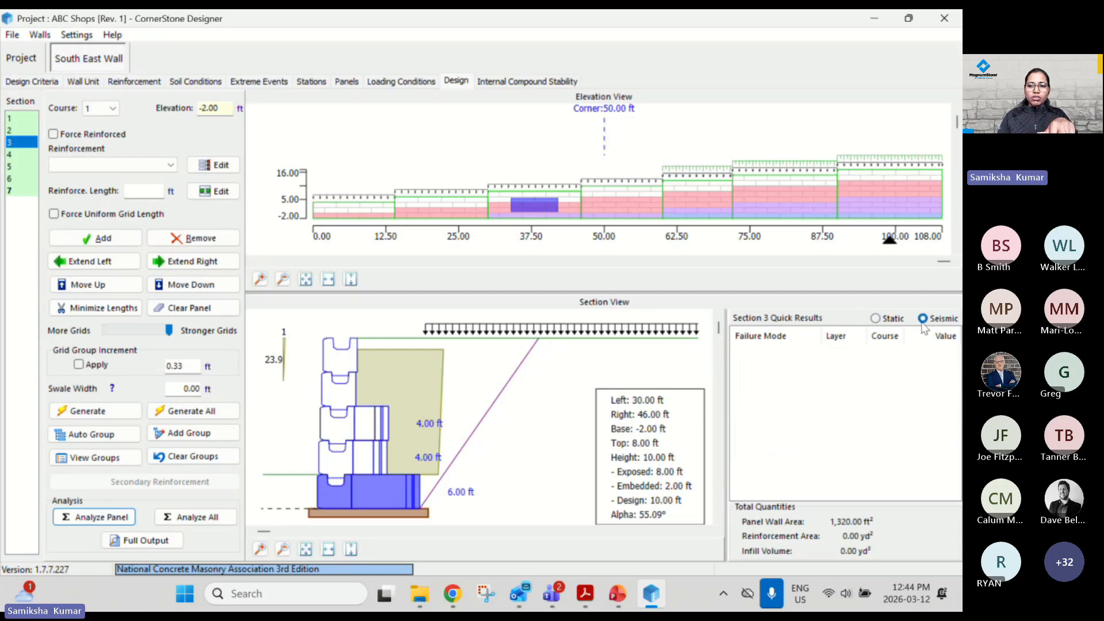
left_click(876, 319)
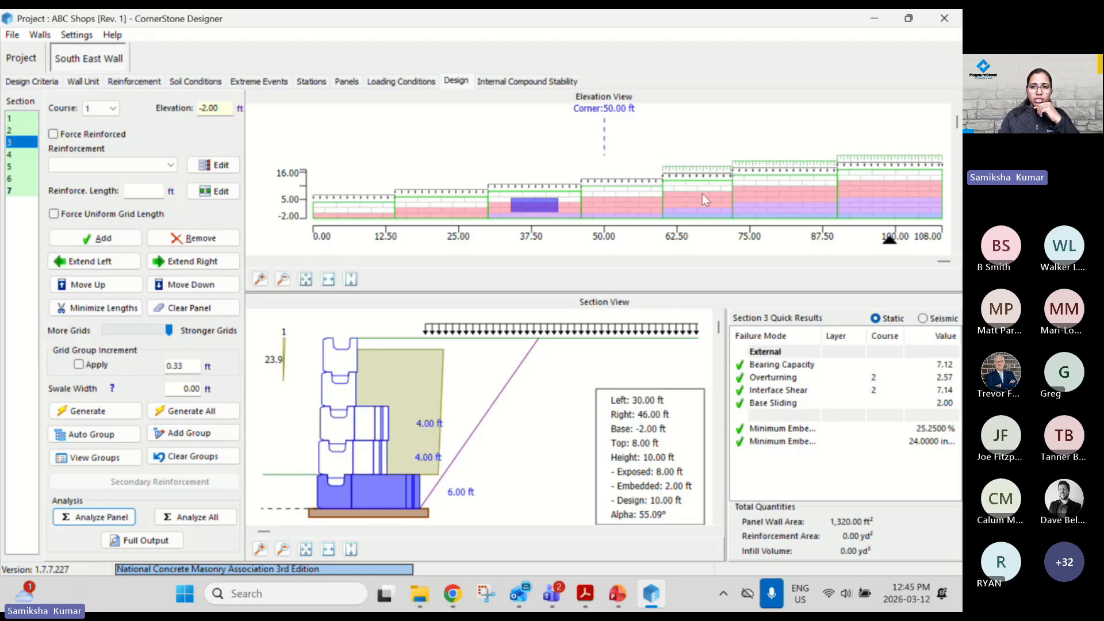
Step: Examine the block editing options available for section 6's bottom course, including changing to a longer or shorter depth
left_click(826, 188)
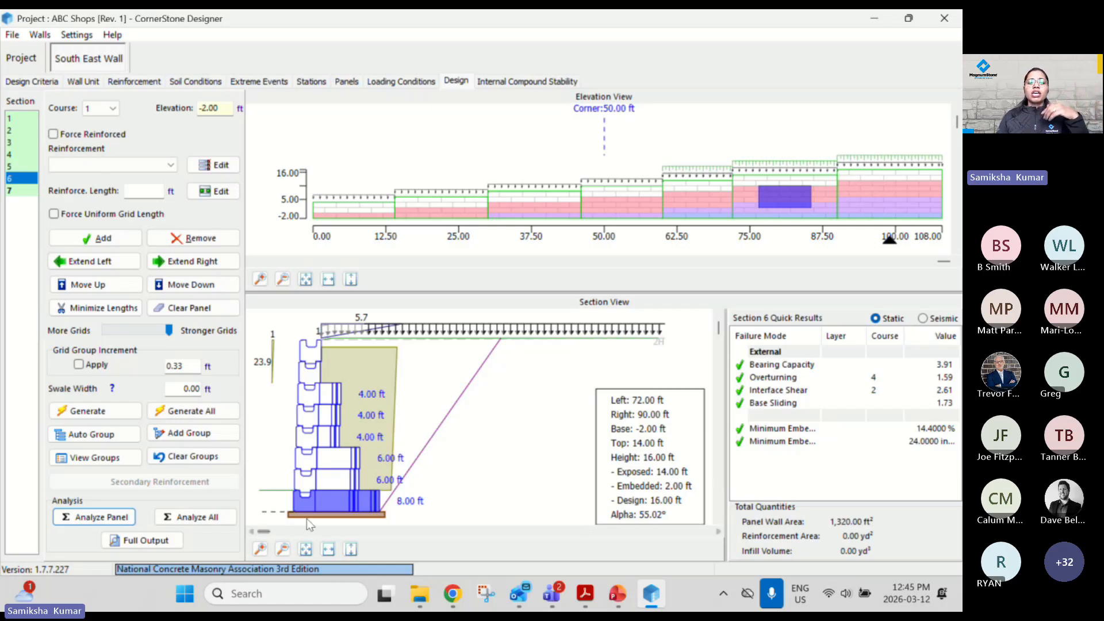
right_click(343, 507)
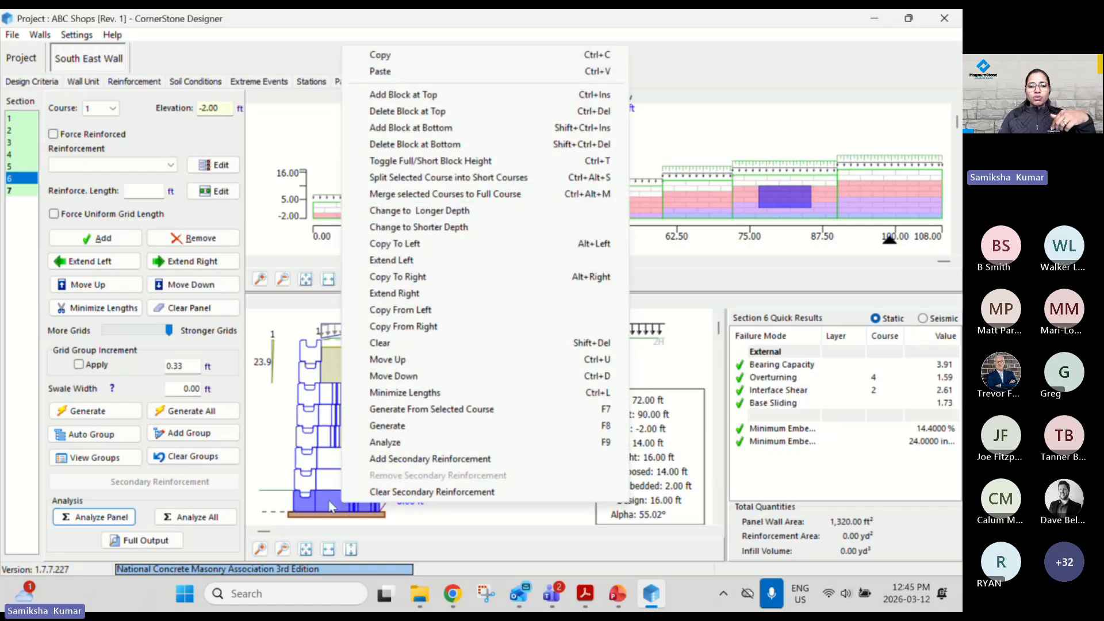
left_click(330, 506)
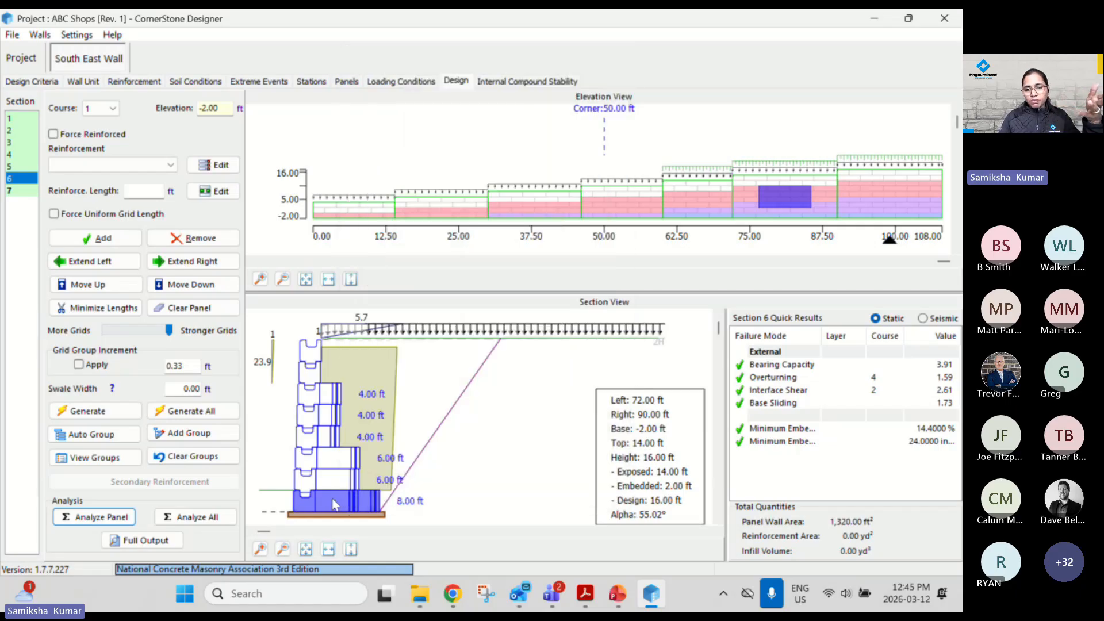
right_click(332, 499)
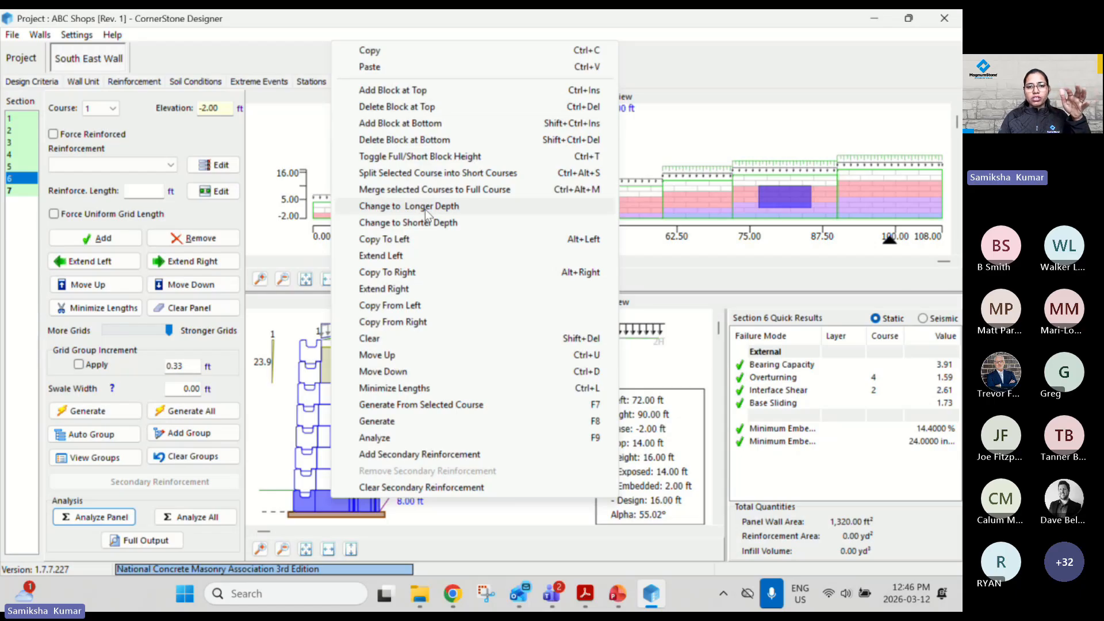
left_click(268, 465)
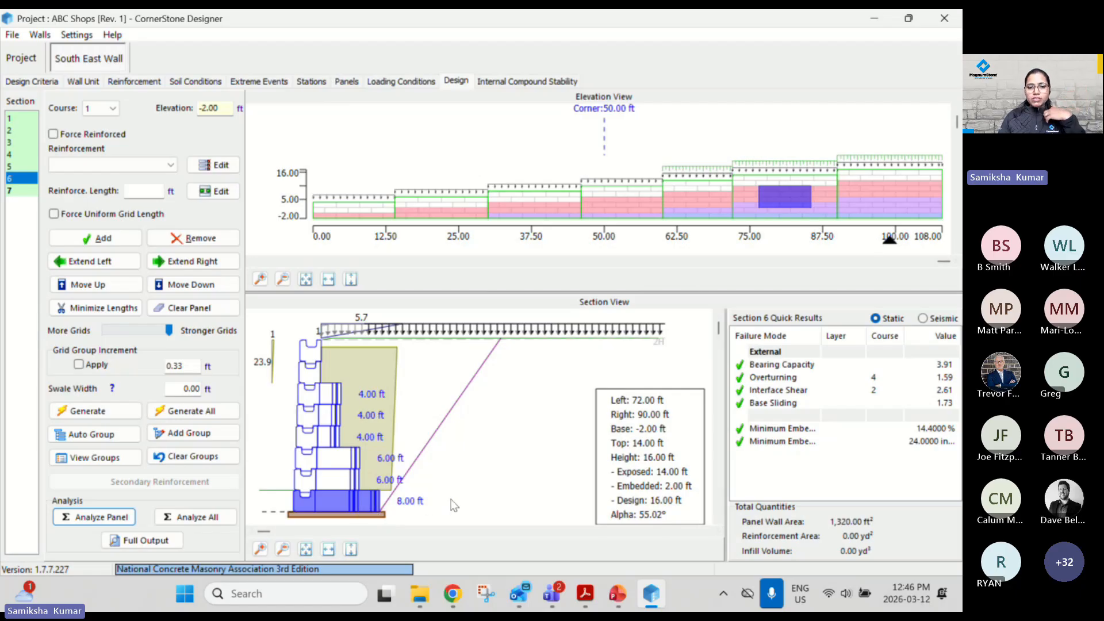
right_click(346, 505)
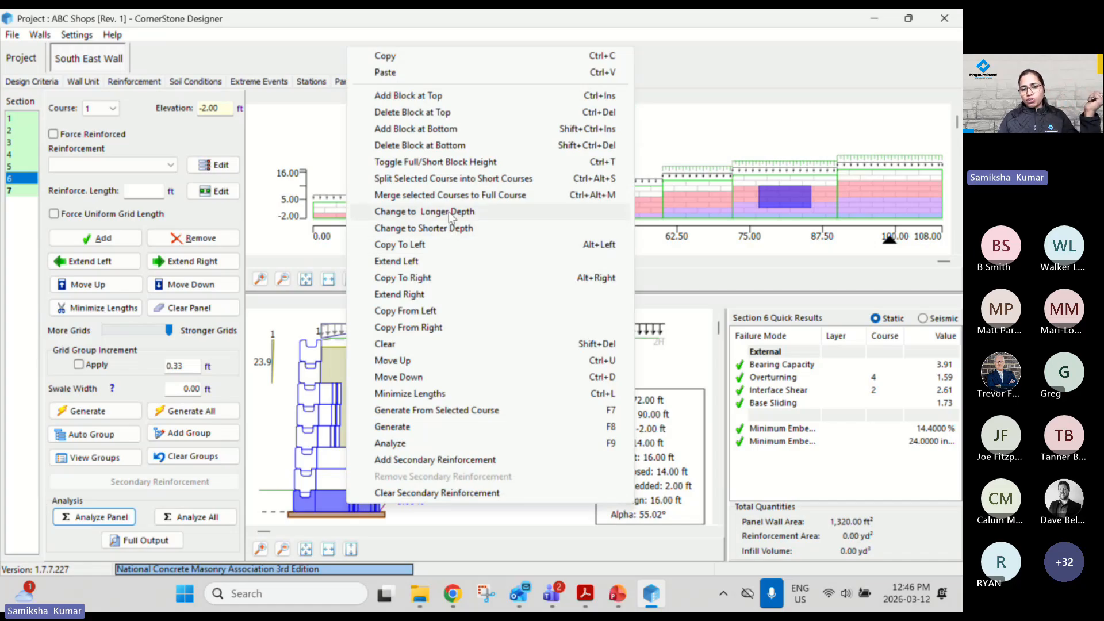
left_click(334, 509)
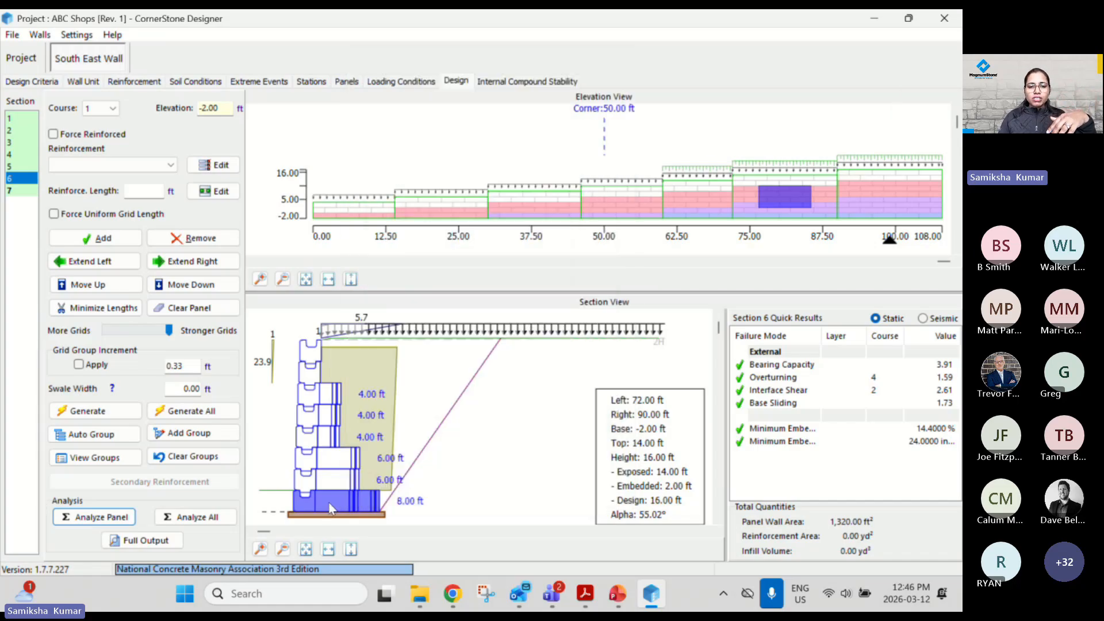
Step: Inspect section 6's courses 1 to 4 against its overturning result
left_click(356, 481)
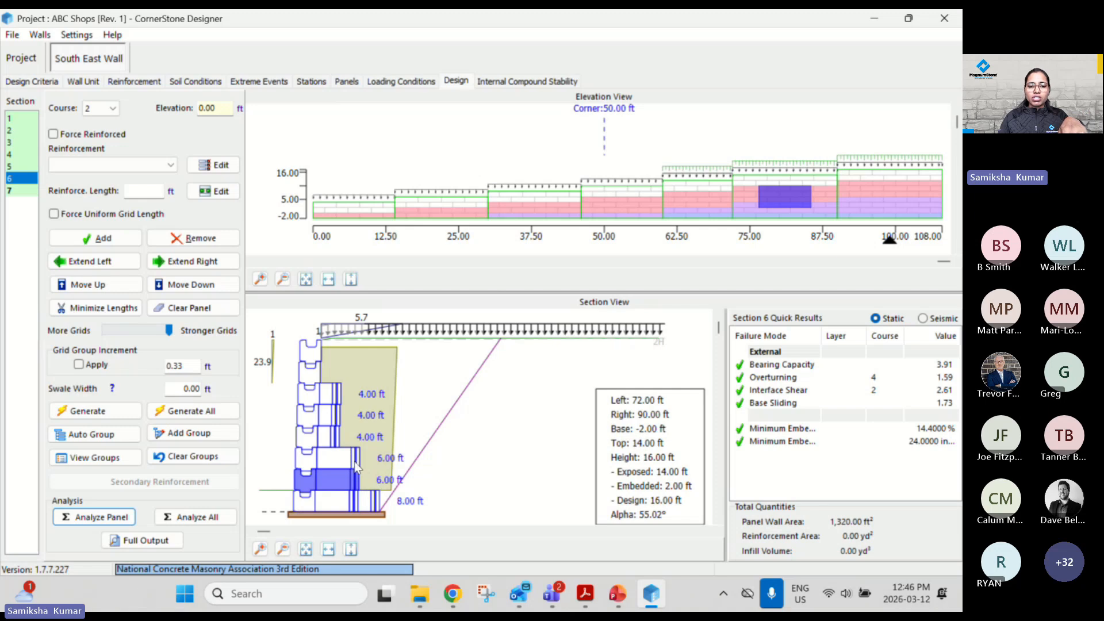
left_click(354, 462)
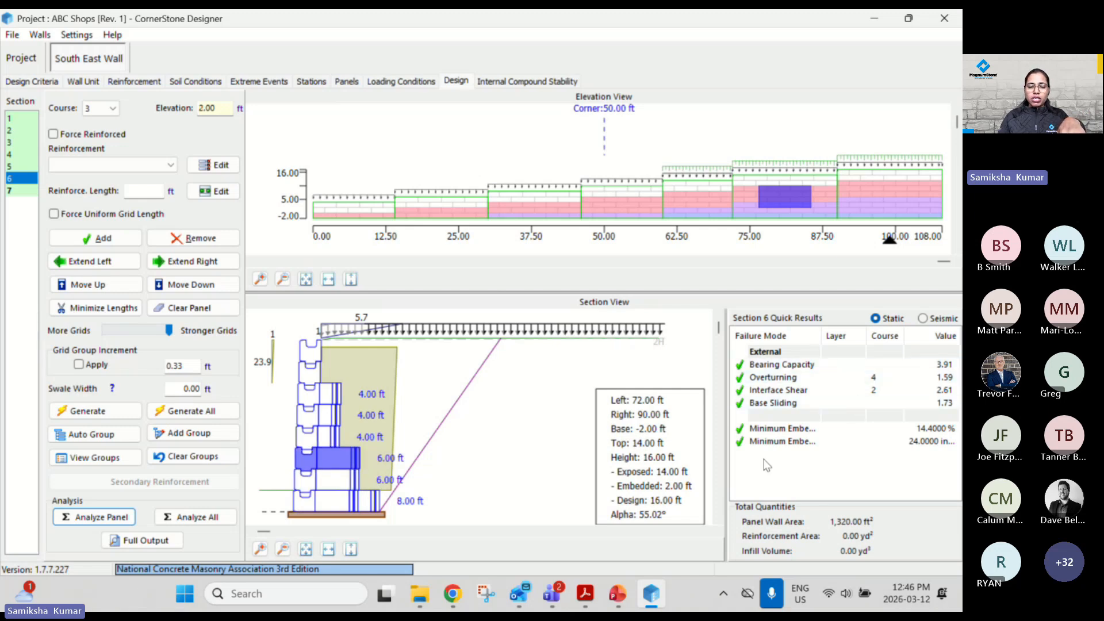
left_click(347, 505)
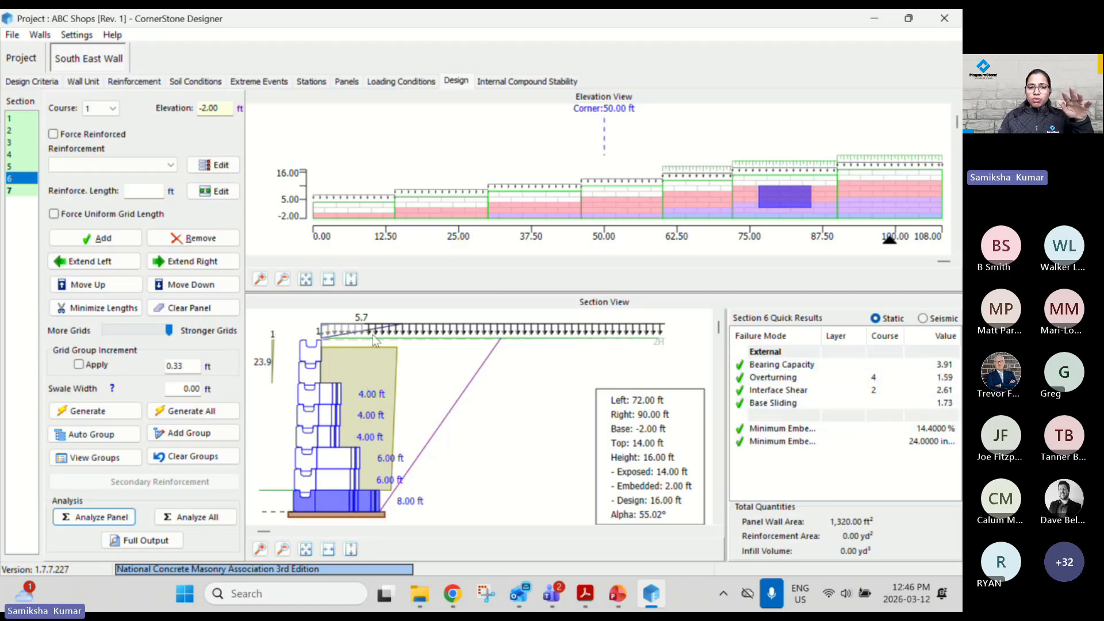
left_click(875, 377)
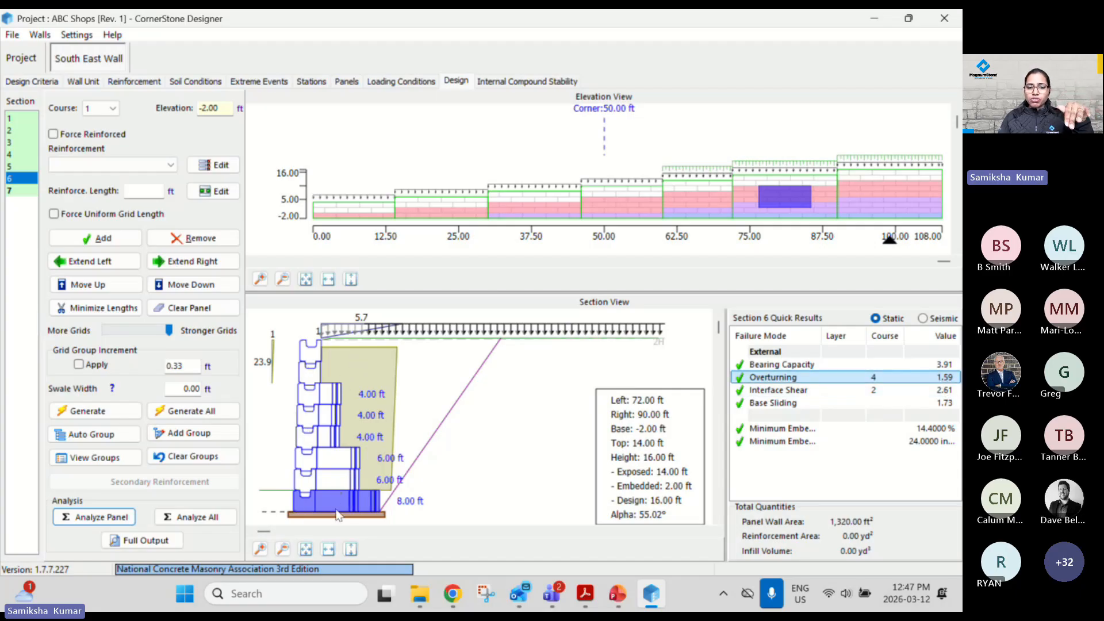
left_click(321, 438)
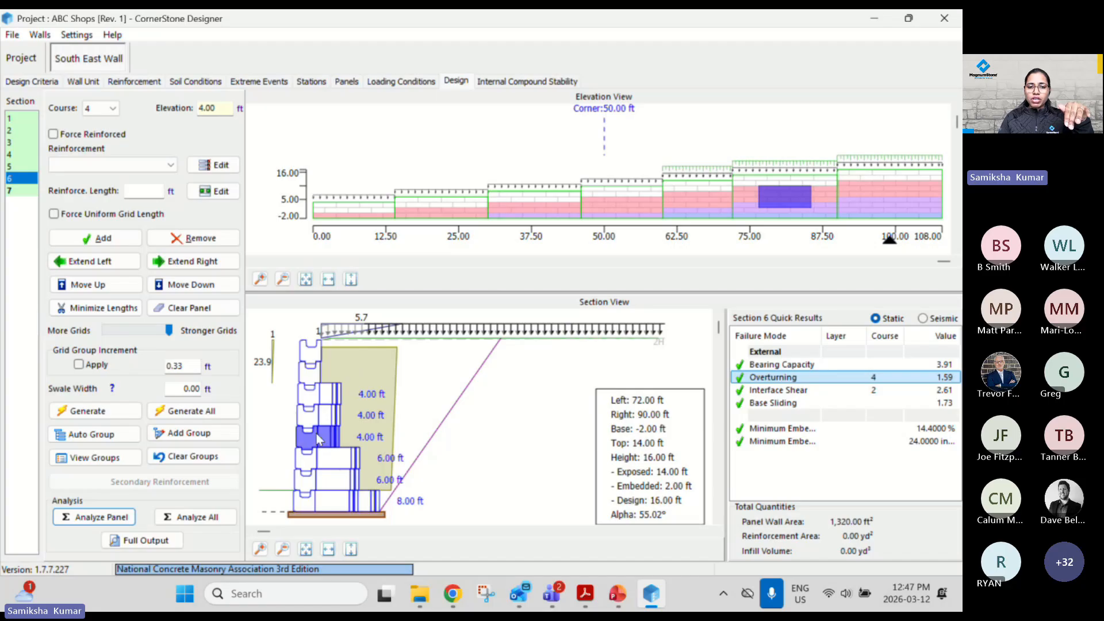
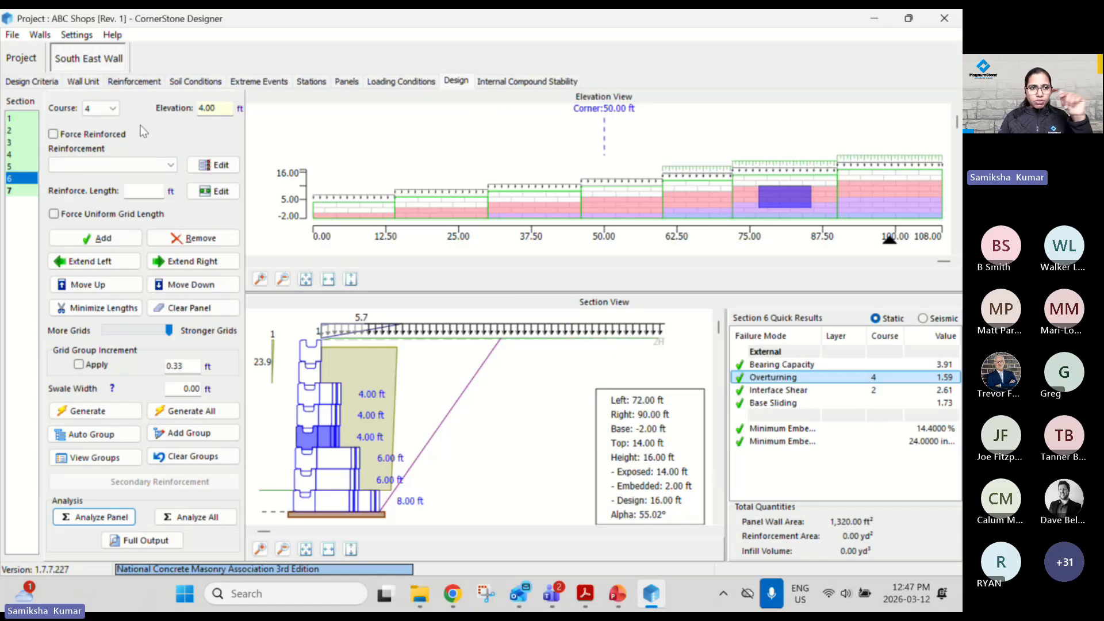
Step: Switch the wall unit to the MagnumStone Geogrid product line without the multi depth set, using the MagnumStone_Friction unit
left_click(97, 83)
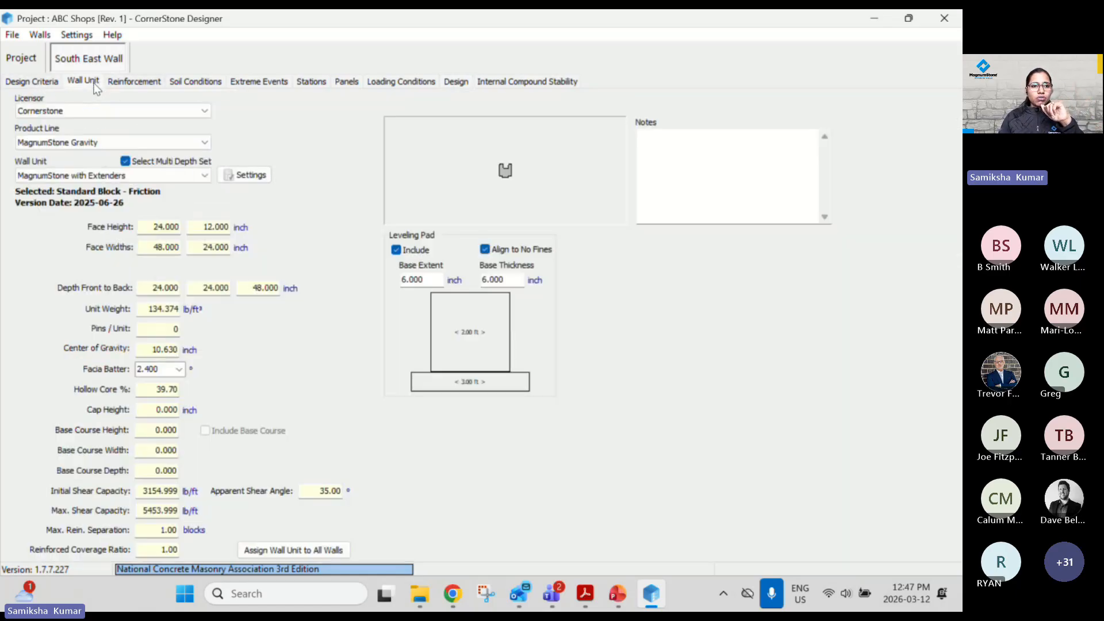
left_click(140, 144)
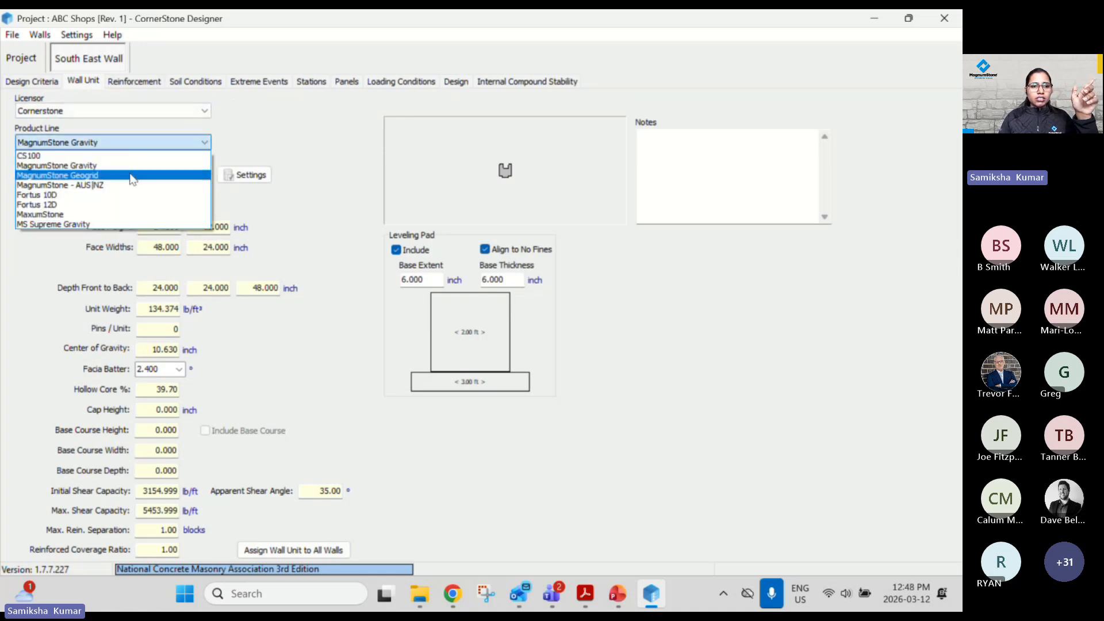
left_click(130, 175)
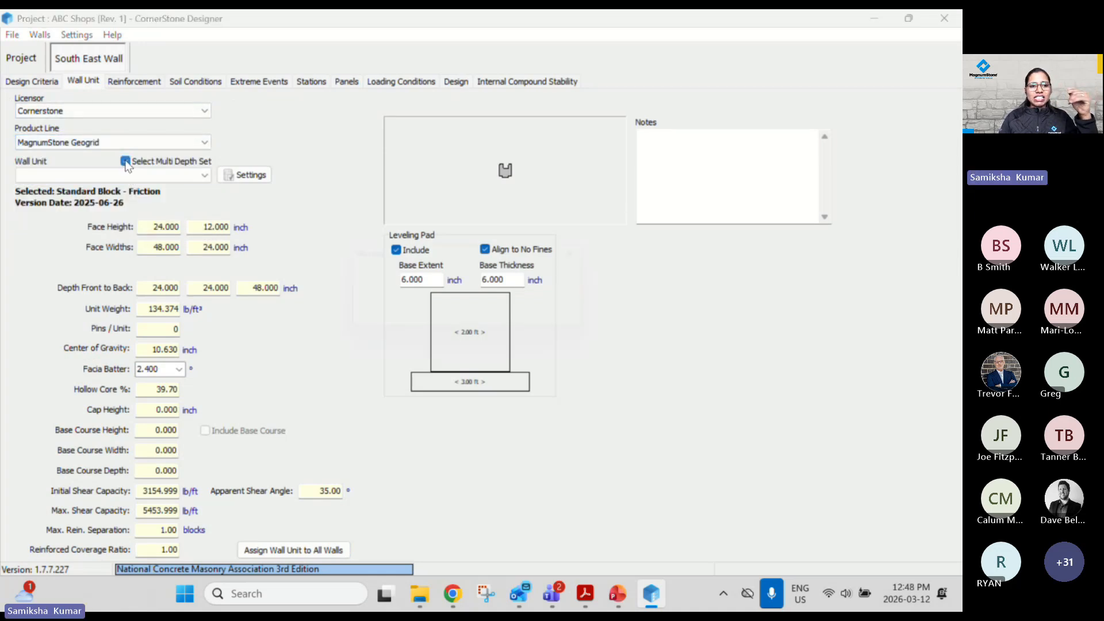
left_click(523, 324)
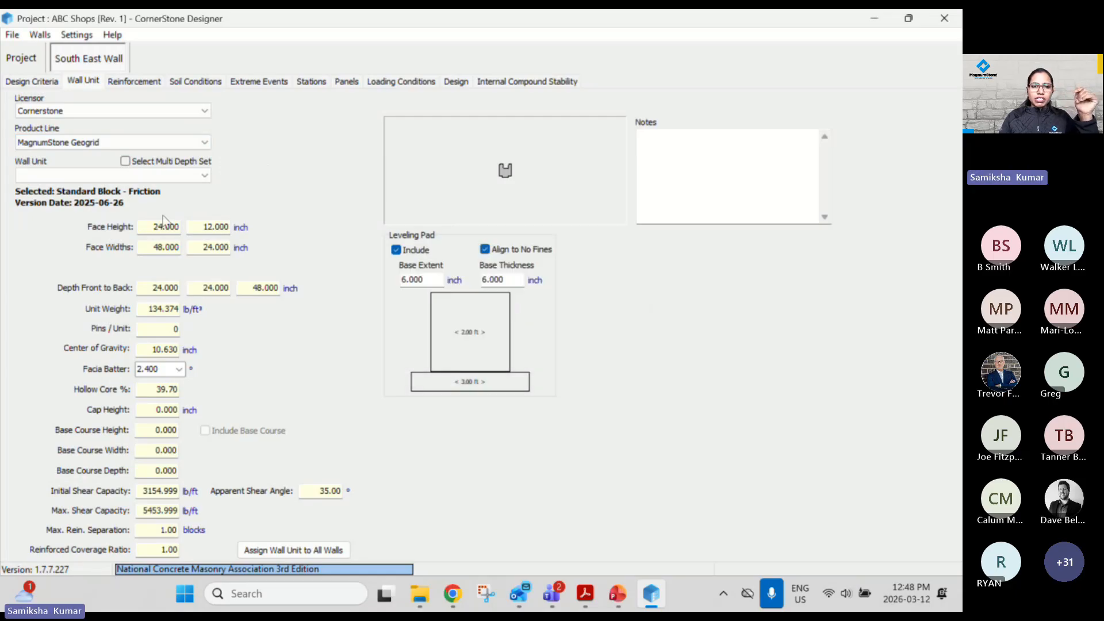
left_click(158, 172)
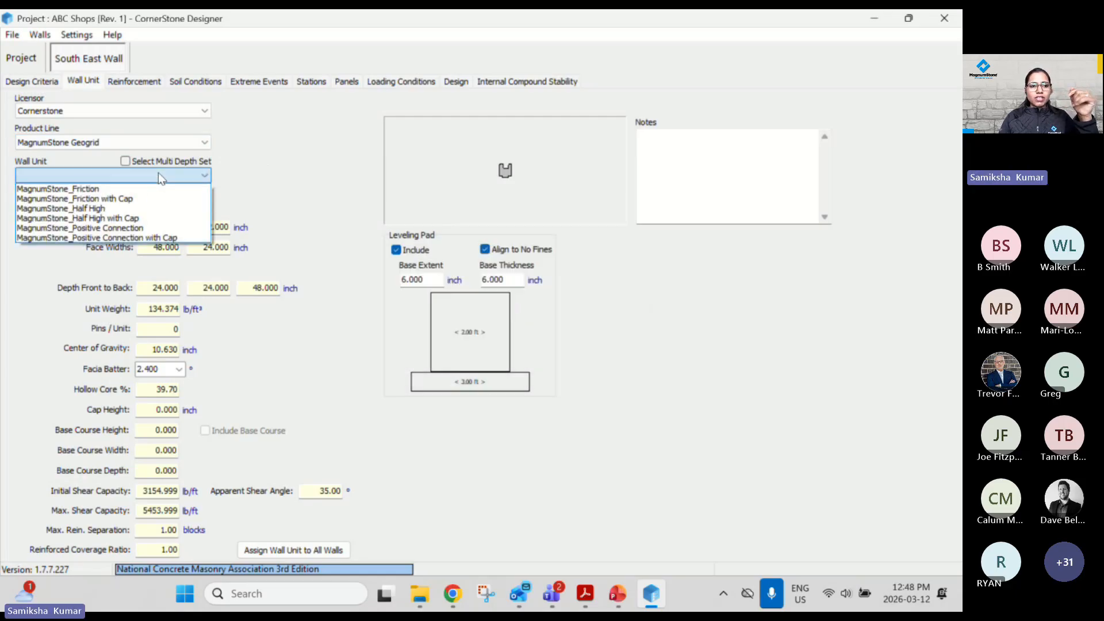
left_click(119, 190)
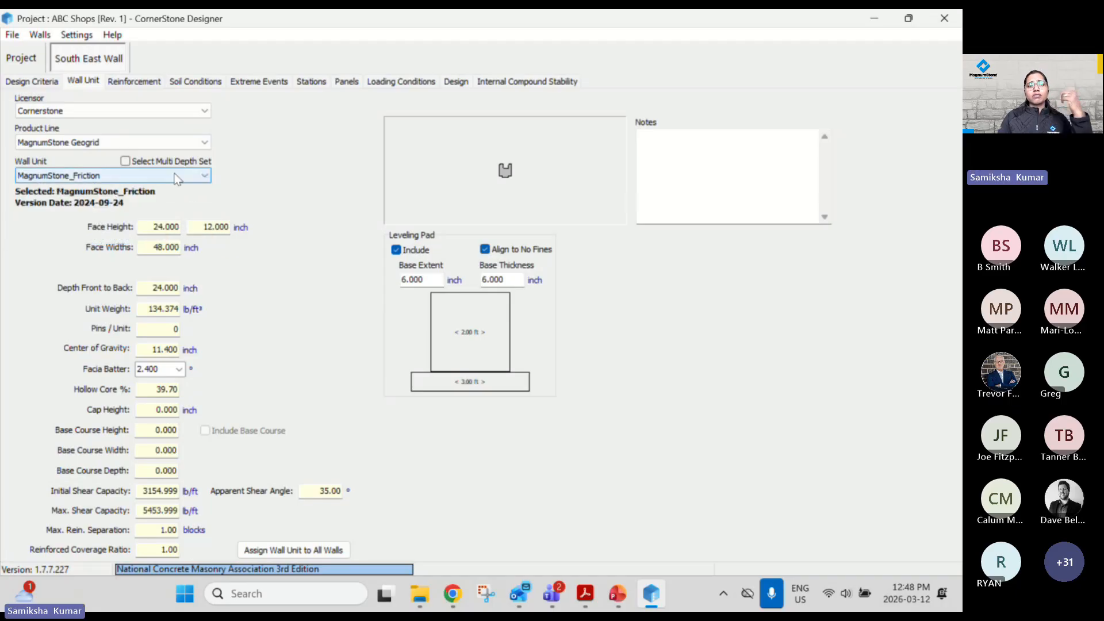
Step: Choose TenCate Geosynthetics as reinforcement supplier and add Mirafi Miragrid 10XT, 5XT and 7XT to the wall
left_click(124, 84)
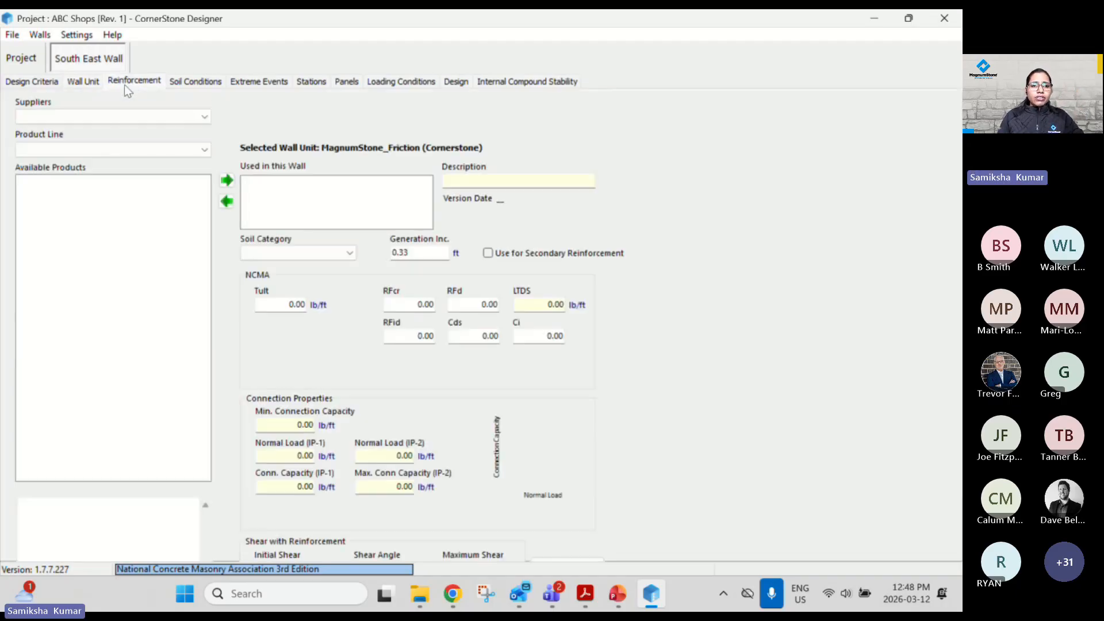
left_click(161, 119)
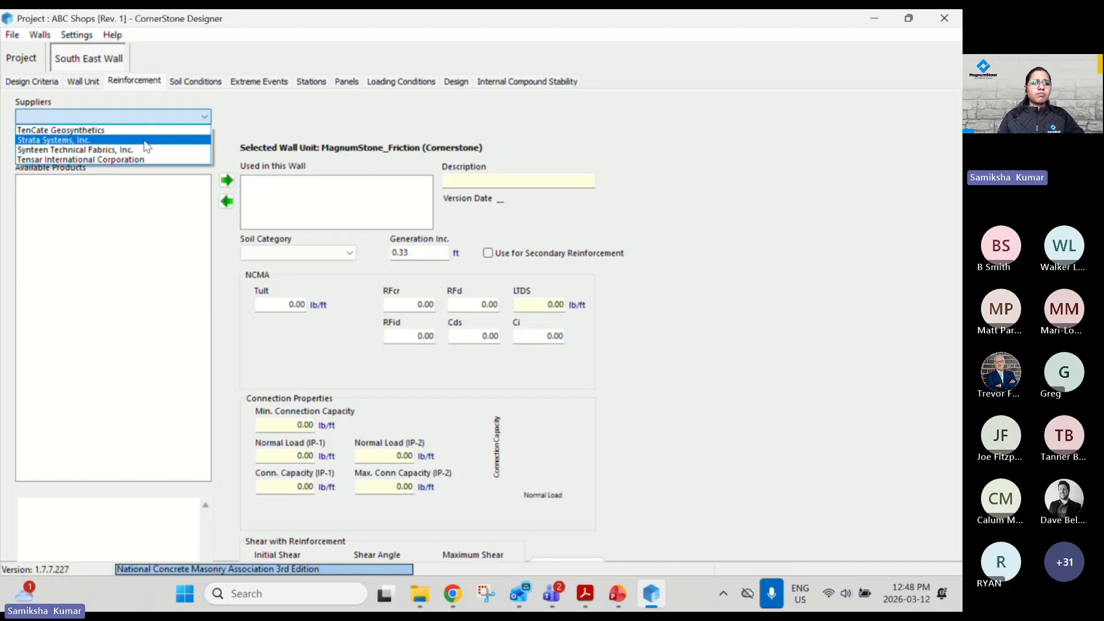
left_click(114, 132)
double_click(86, 183)
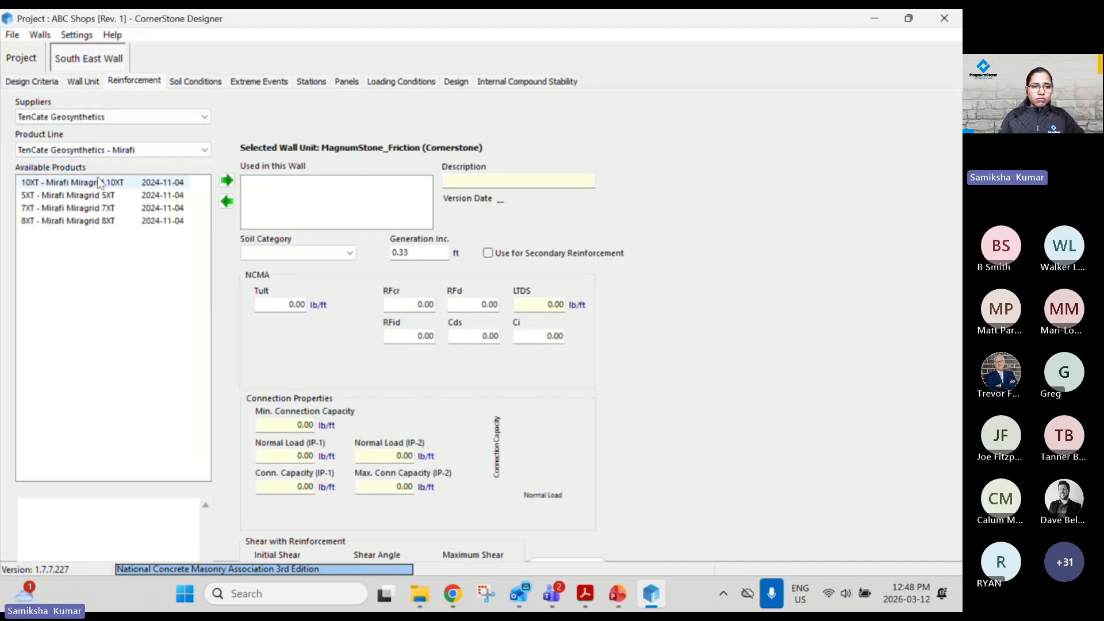
double_click(91, 195)
double_click(89, 208)
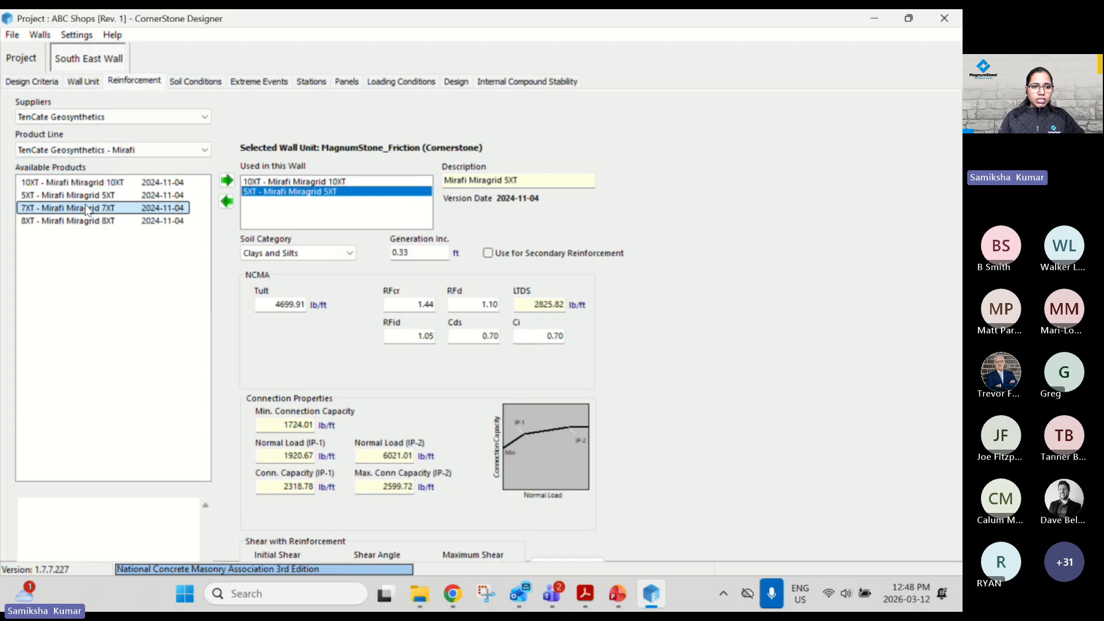
Step: Add Mirafi Miragrid 8XT to the wall, then remove all four Miragrid products from its reinforcement list
left_click(88, 225)
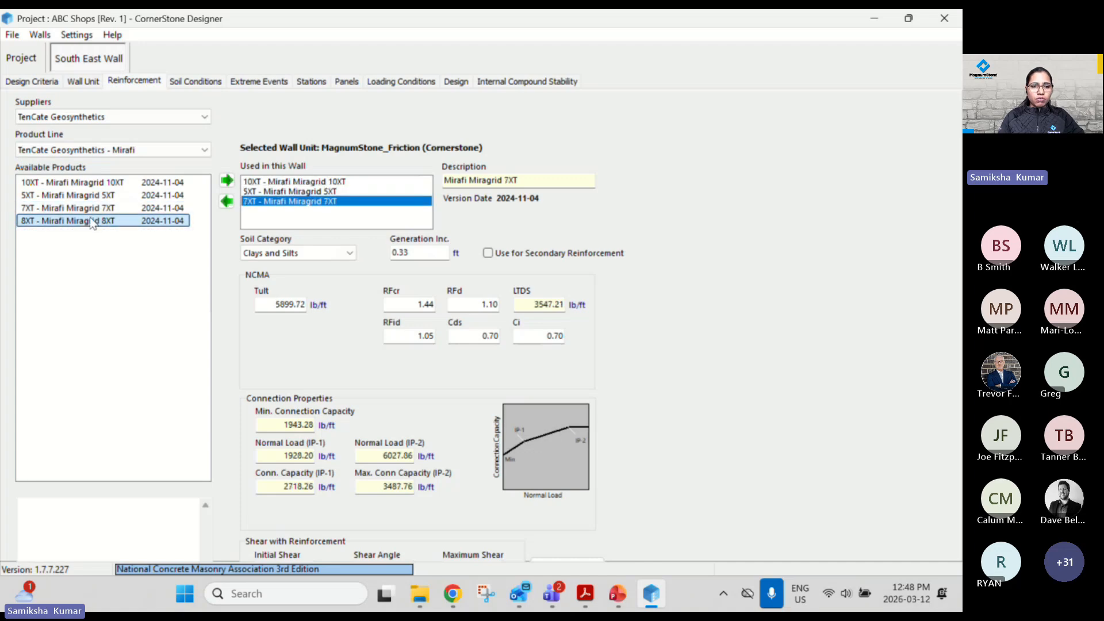
double_click(90, 223)
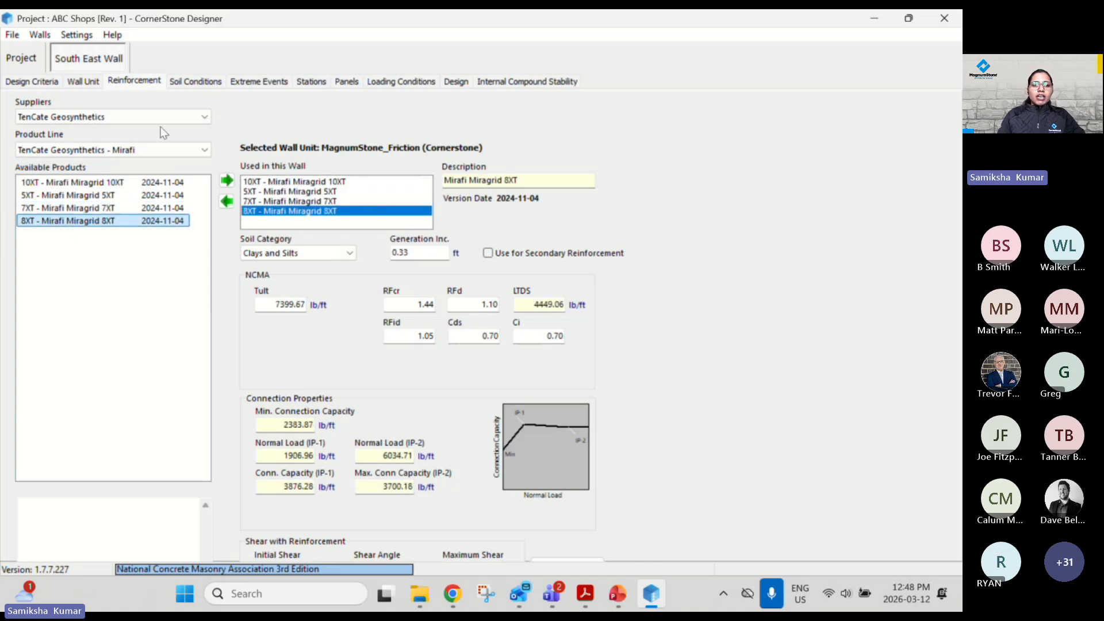
left_click(227, 202)
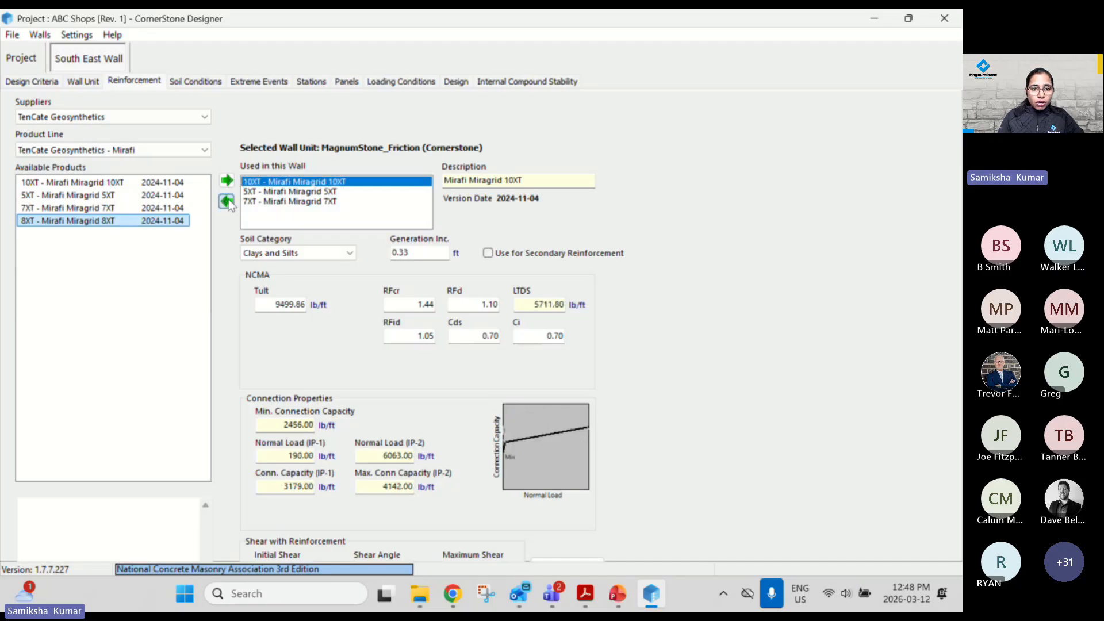
left_click(227, 202)
left_click(228, 202)
left_click(227, 202)
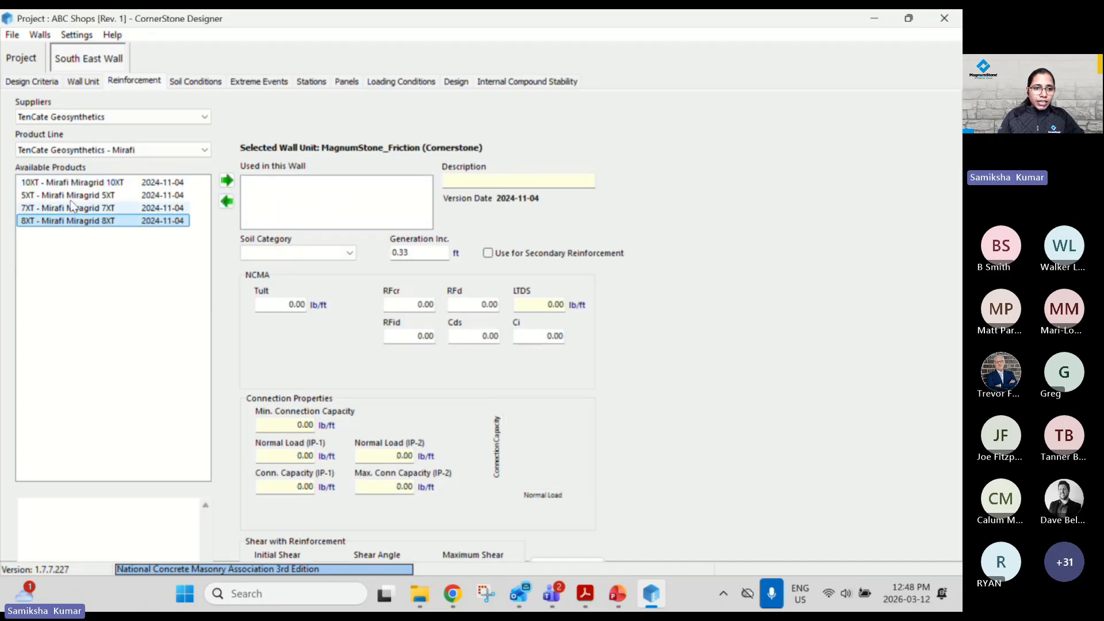
Step: Add Mirafi Miragrid 5XT, 7XT, 8XT and 10XT, in that order, as the reinforcement used in this wall
left_click(146, 196)
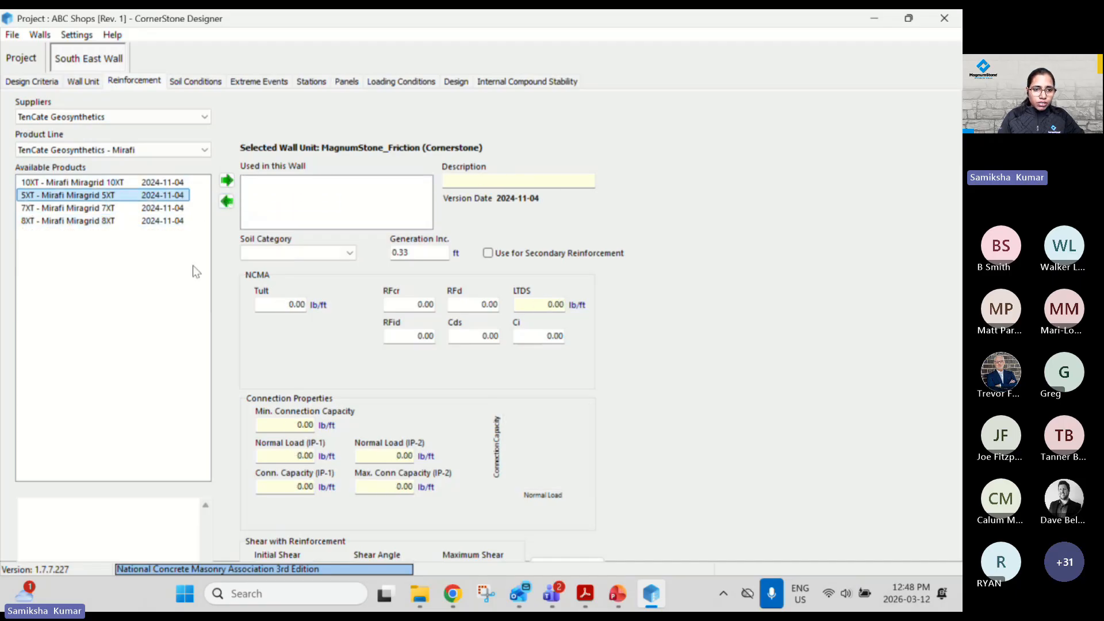
double_click(151, 198)
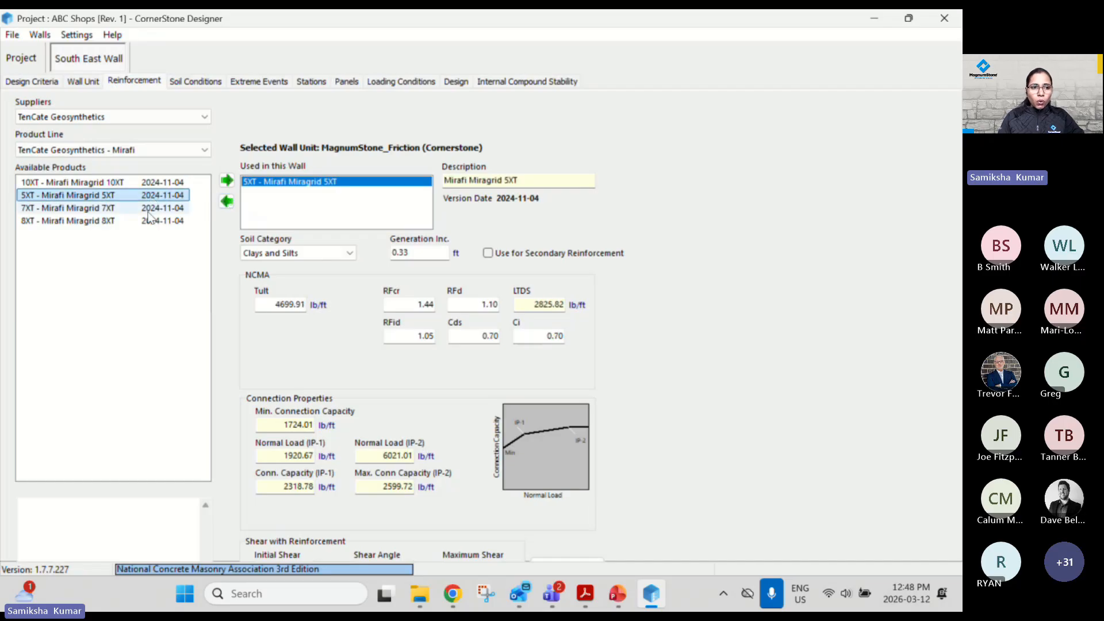
left_click(138, 208)
left_click(226, 180)
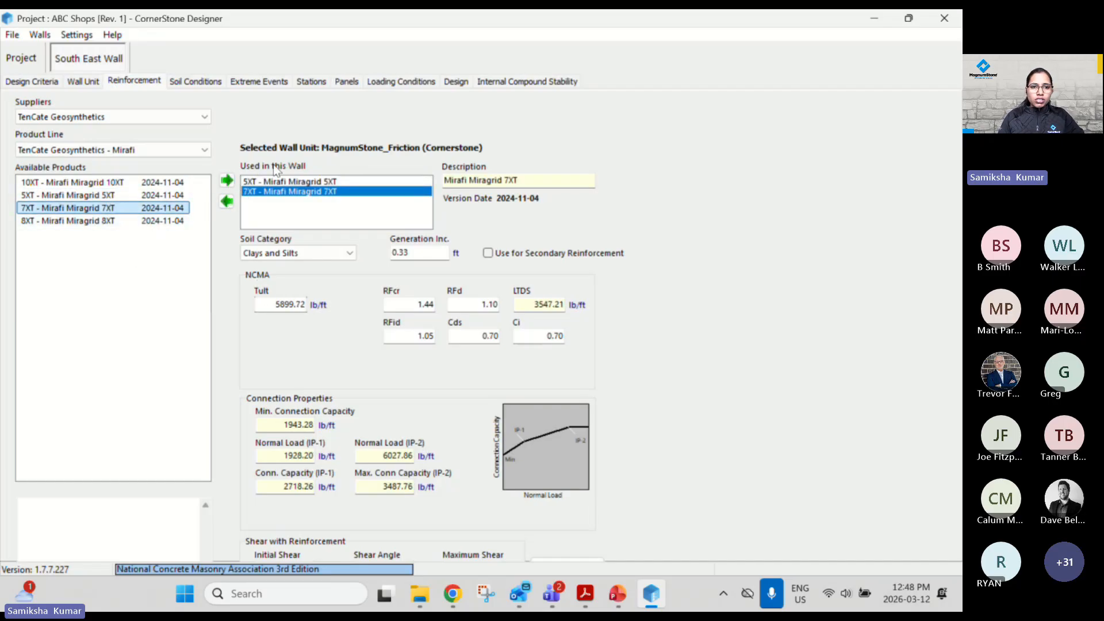
double_click(104, 221)
left_click(72, 183)
left_click(227, 180)
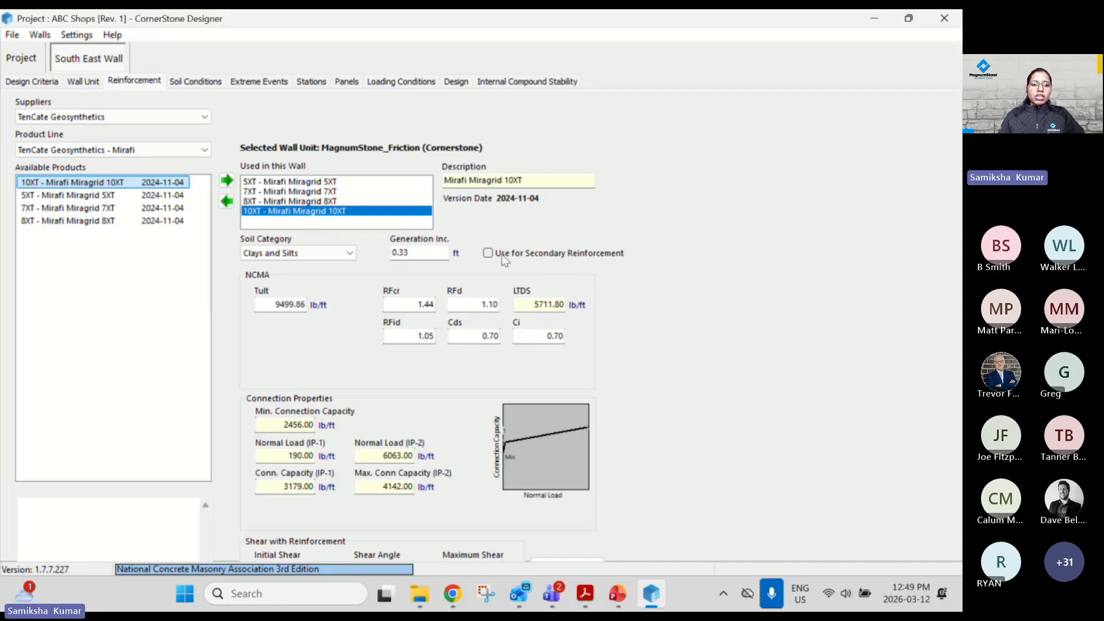
Step: Regenerate the South East Wall's panels, keeping the existing soil, extreme event and station inputs
left_click(181, 82)
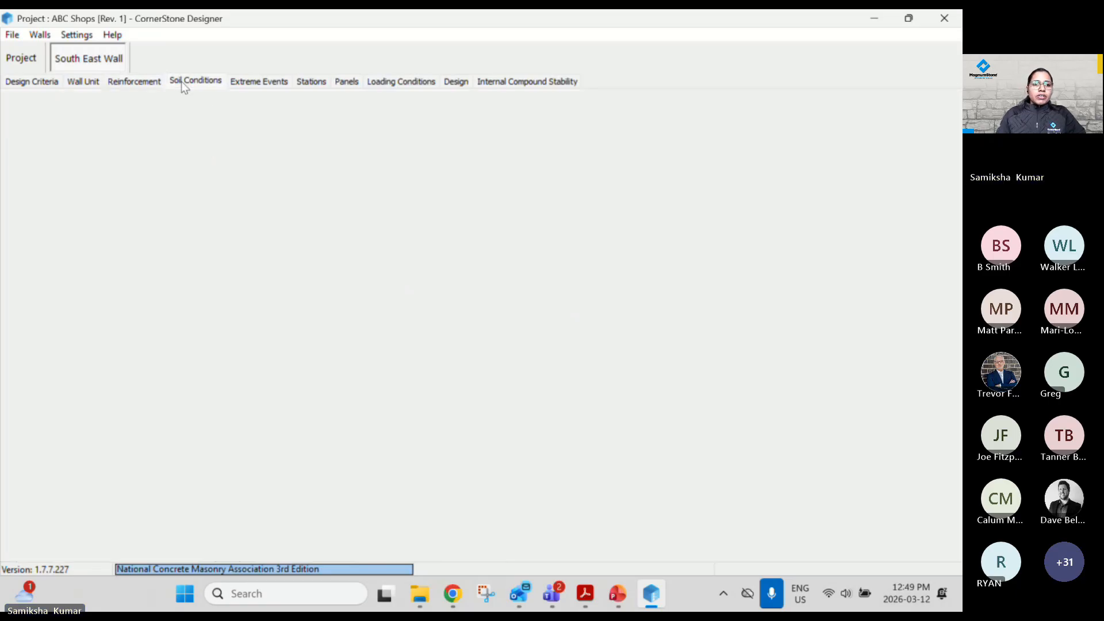
left_click(264, 84)
left_click(305, 81)
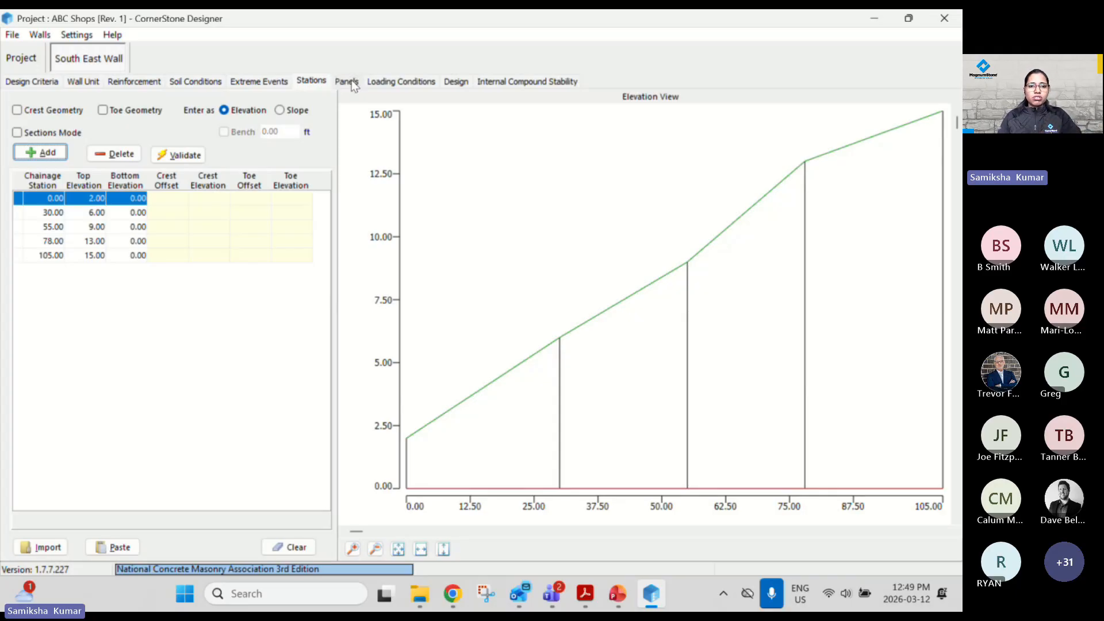
left_click(347, 83)
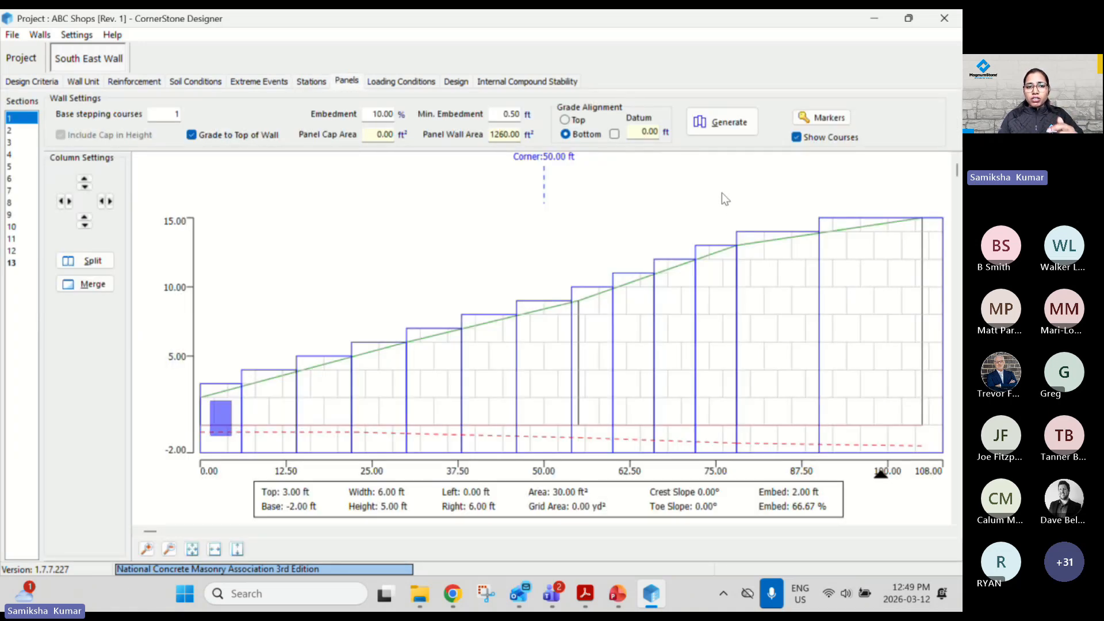
left_click(717, 126)
left_click(539, 322)
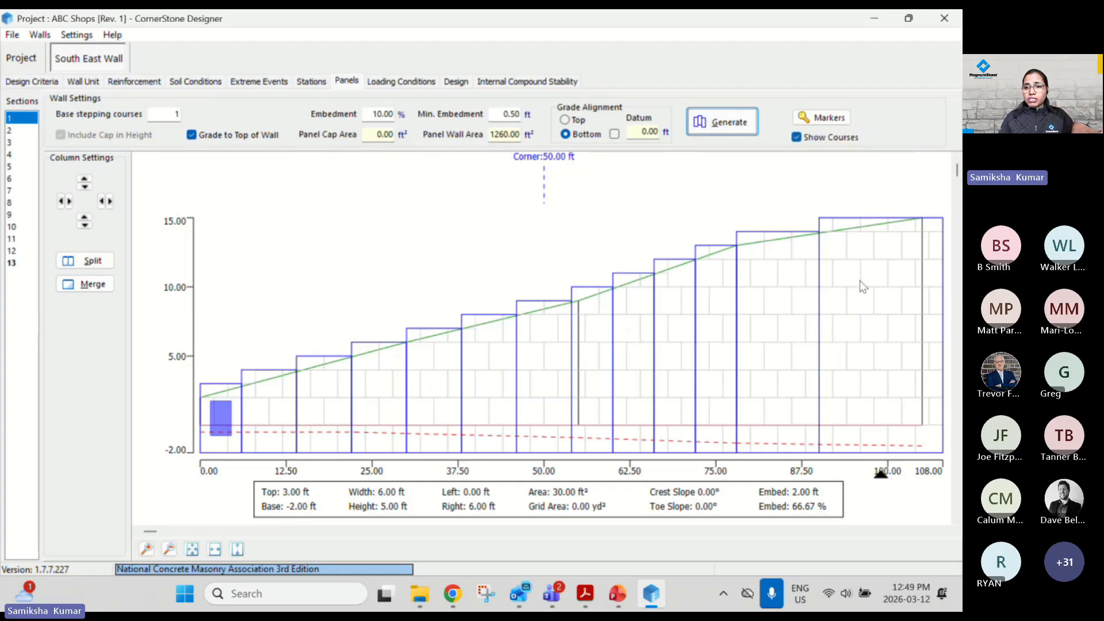
Step: Set section 1's live load surcharge to 150 lb/ft² with a live offset of 4 ft
left_click(382, 87)
left_click(126, 178)
type("15")
left_click_drag(128, 198, 136, 199)
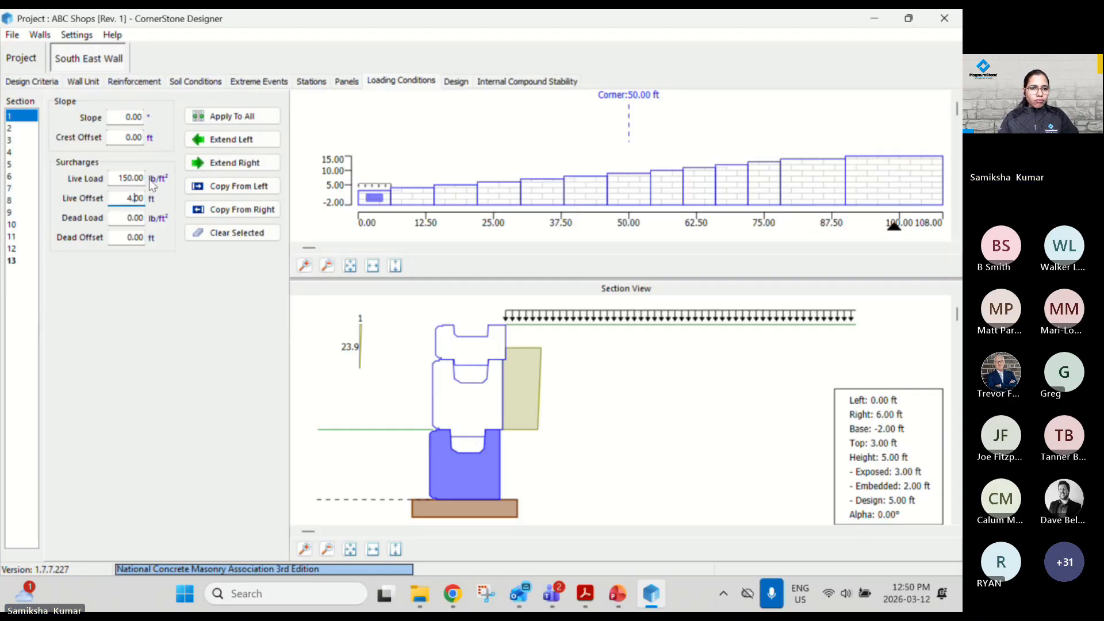
Step: Give section 1 a 10° slope above the wall with a crest offset of 1 ft
left_click(123, 117)
type("1")
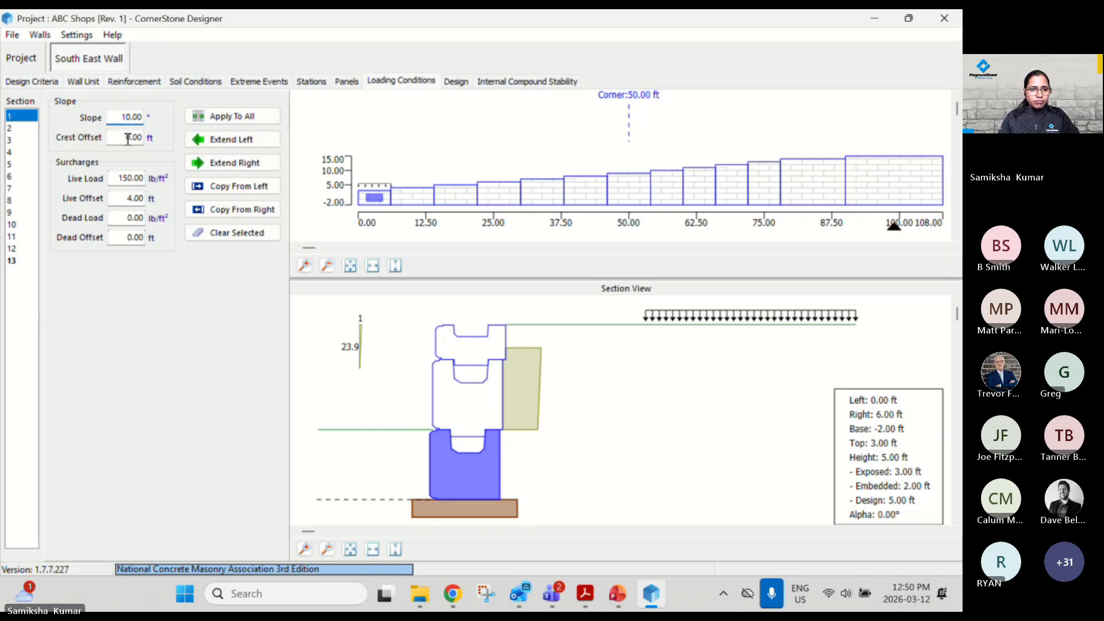
left_click_drag(126, 138, 132, 139)
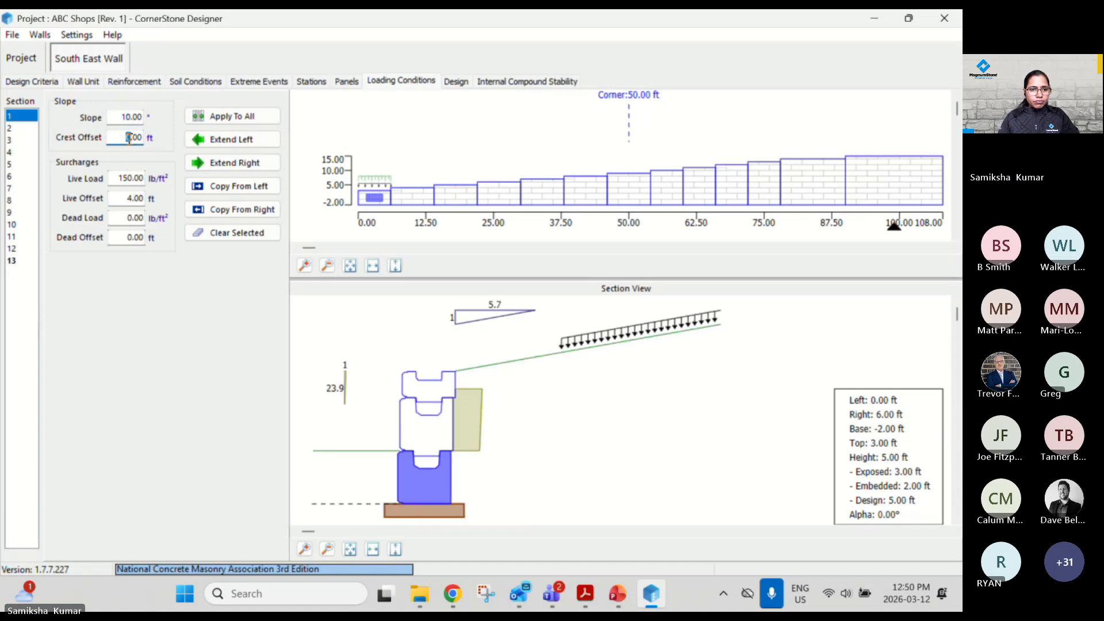
type("1")
Step: Set section 1's dead load to 60 lb/ft² and apply its slope and load values to all sections
left_click(123, 217)
type("6")
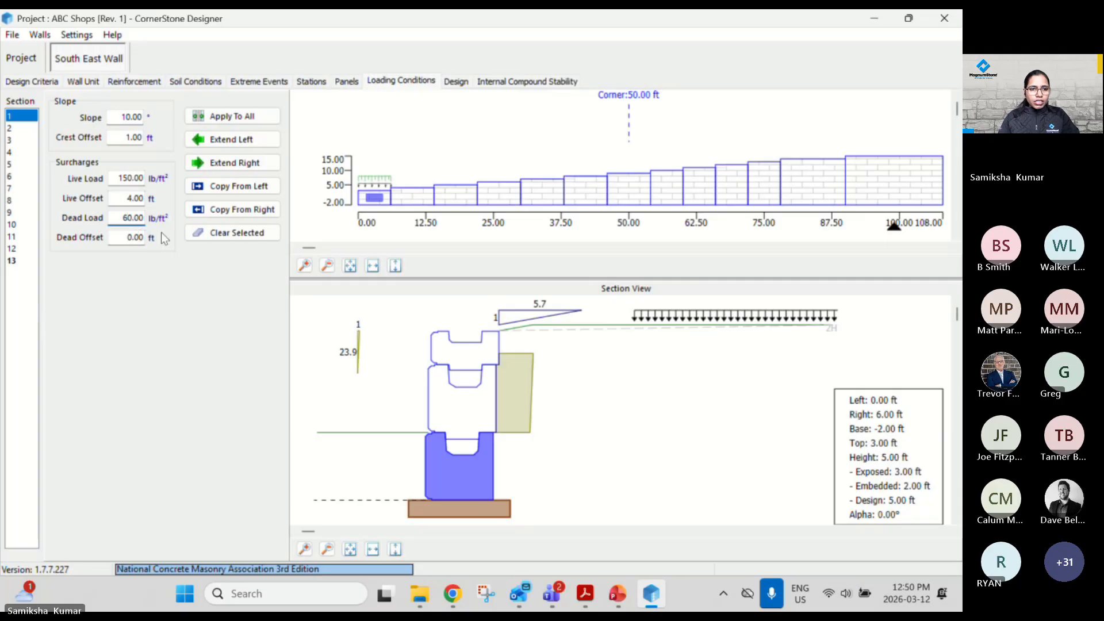
left_click(243, 117)
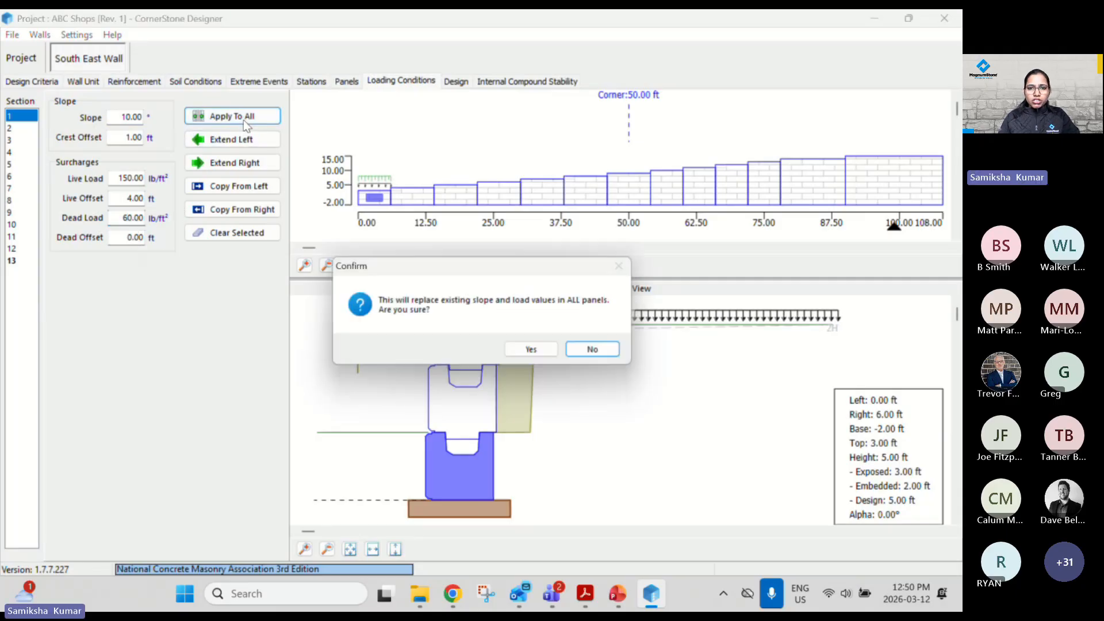
left_click(524, 351)
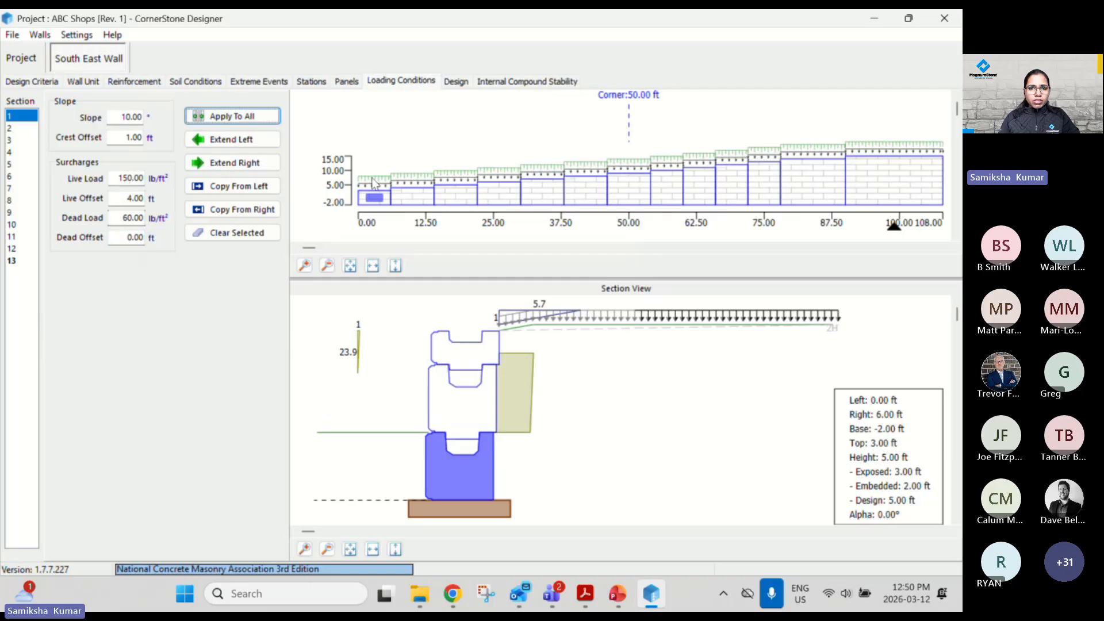
Step: Generate the geogrid reinforcement design for all sections and inspect the layouts of sections 1, 3 and 13
left_click(455, 81)
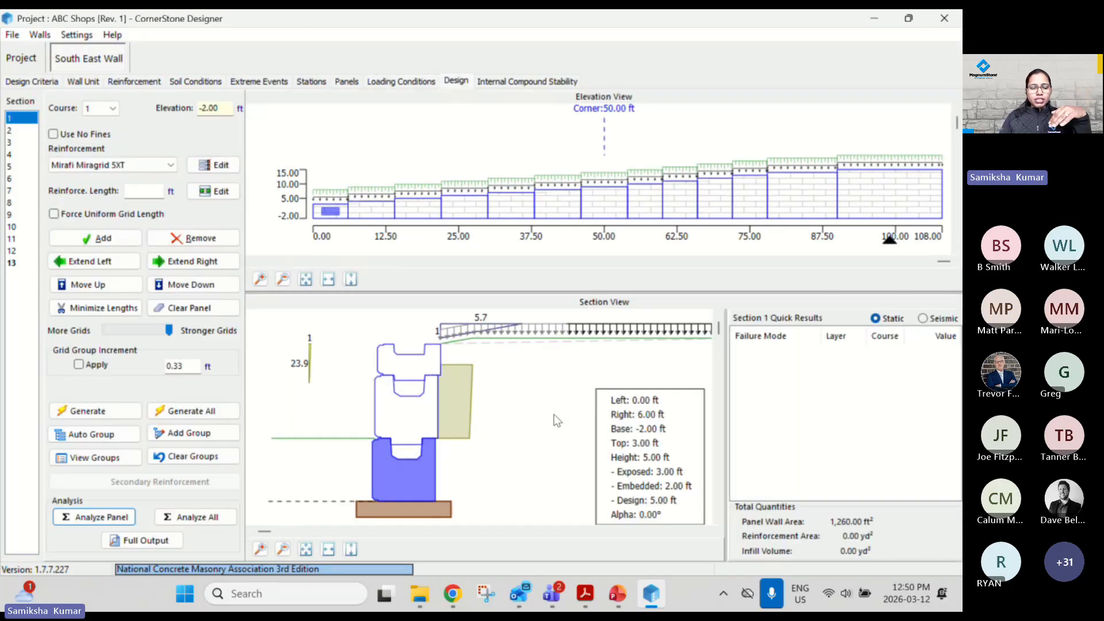
left_click(225, 412)
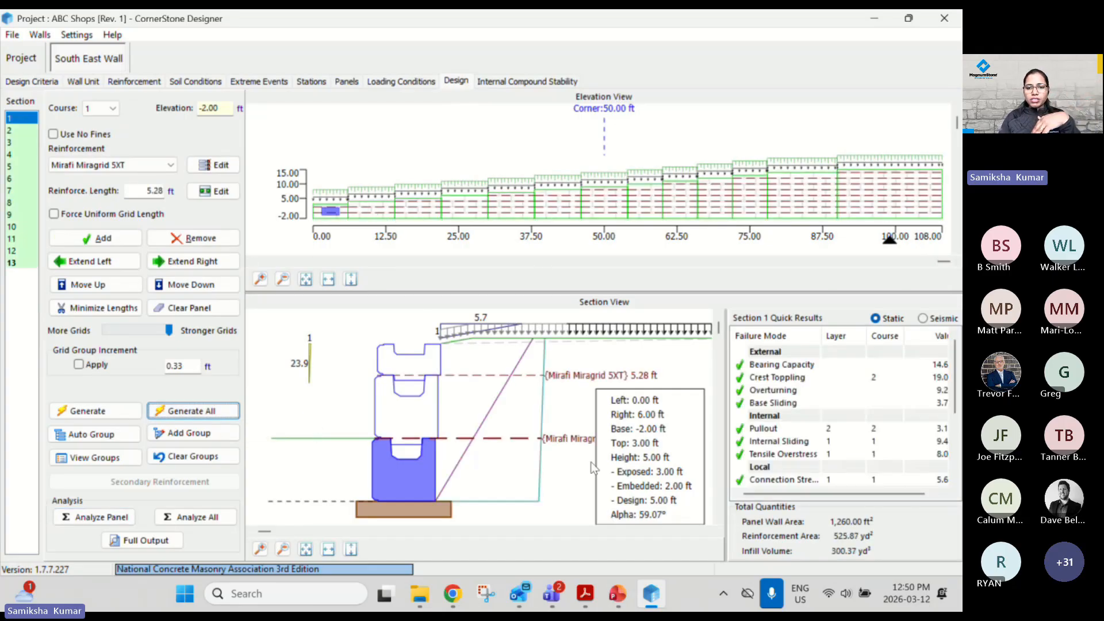
left_click(282, 550)
left_click(283, 550)
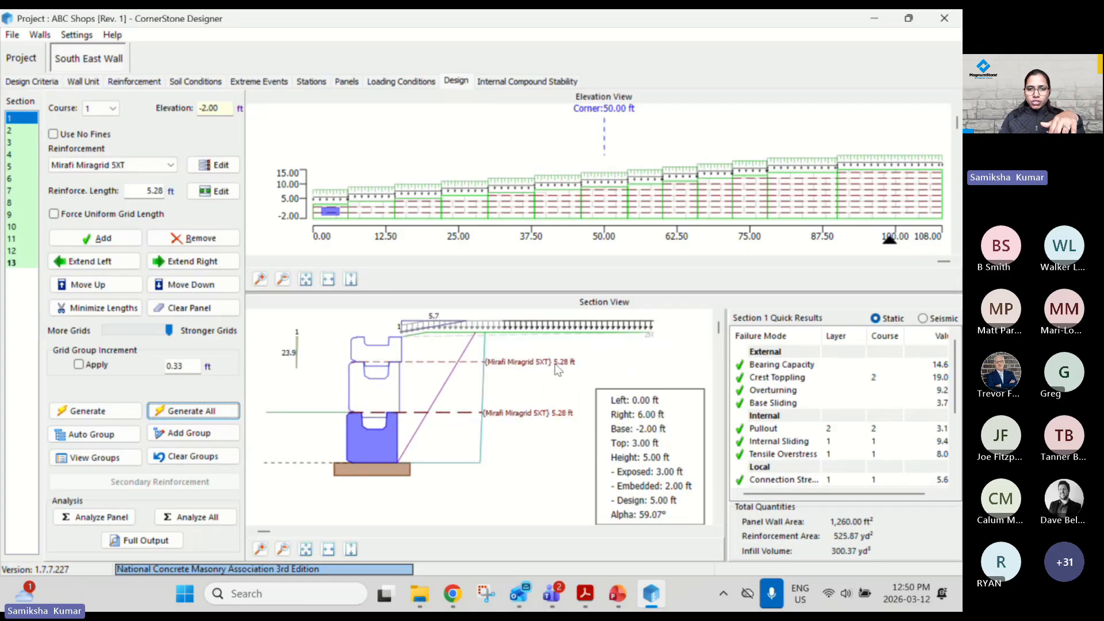
left_click(419, 210)
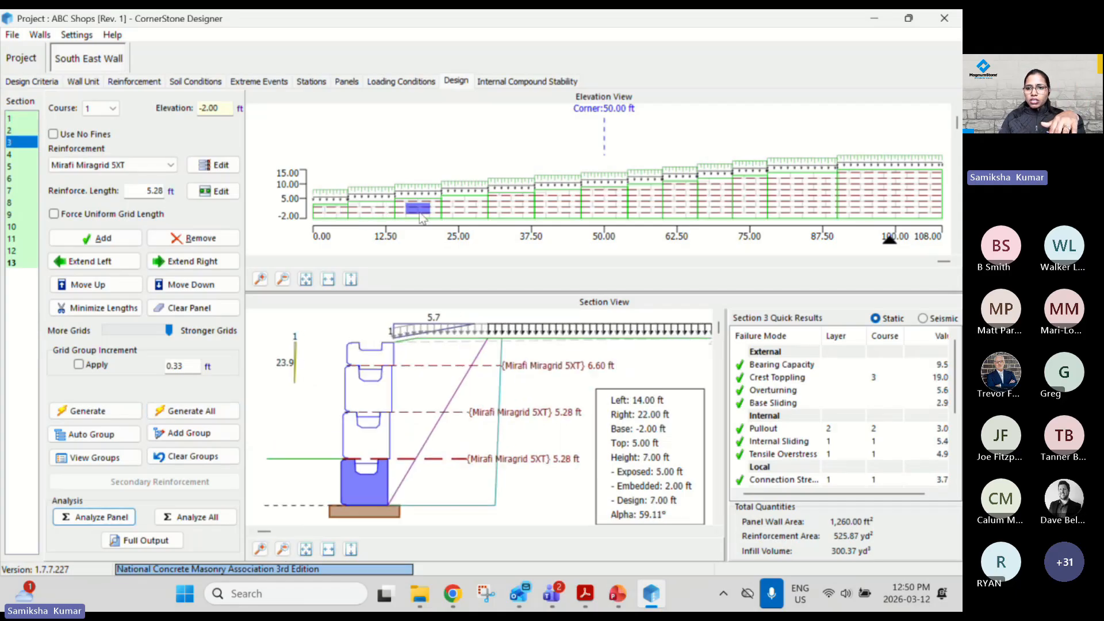
left_click(887, 194)
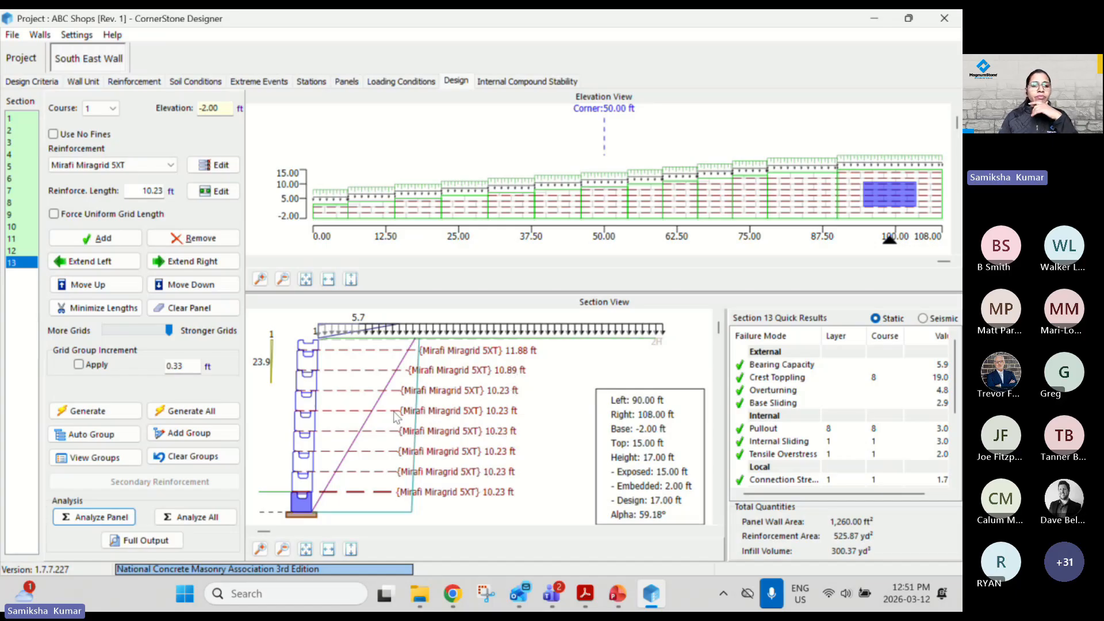
Step: Force uniform grid lengths and regenerate the reinforcement for all sections, replacing the current design
left_click(54, 214)
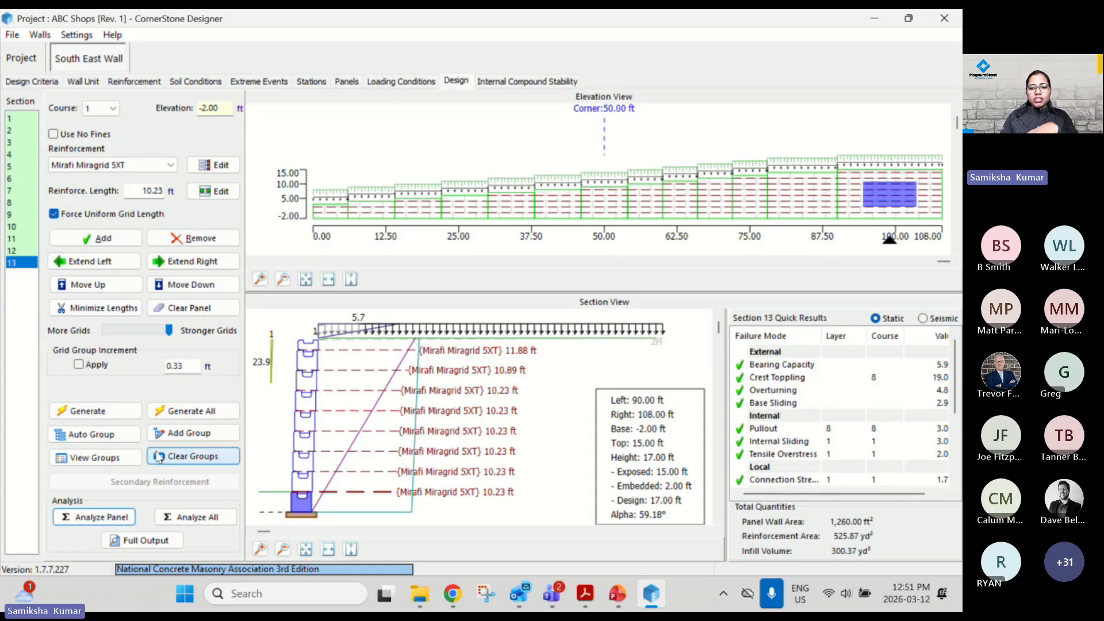
left_click(203, 412)
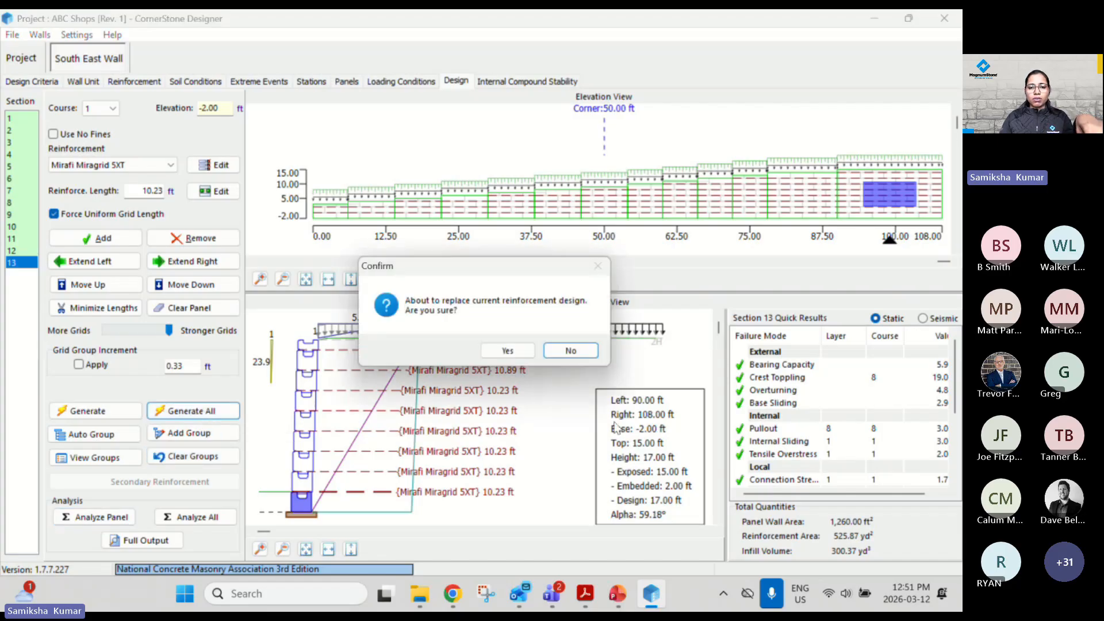
left_click(509, 352)
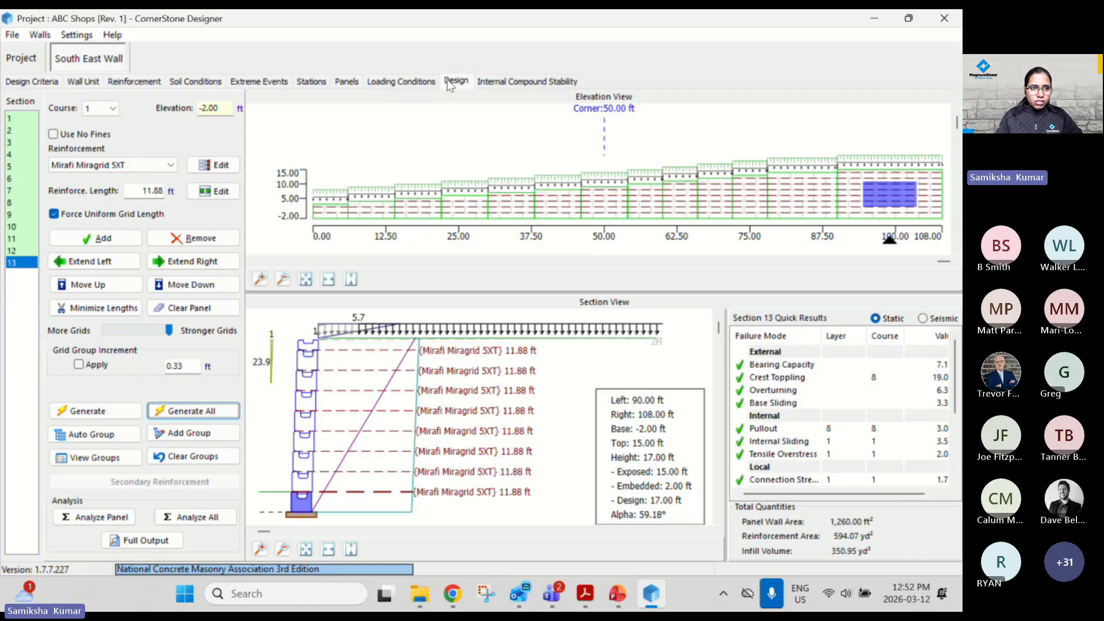
left_click(46, 37)
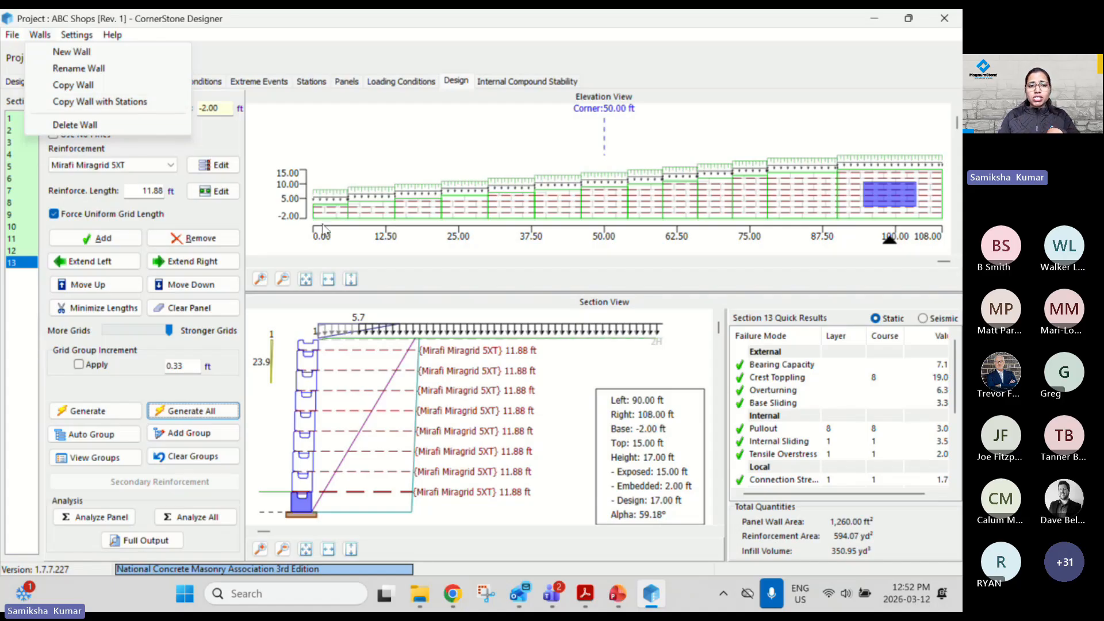
left_click(399, 279)
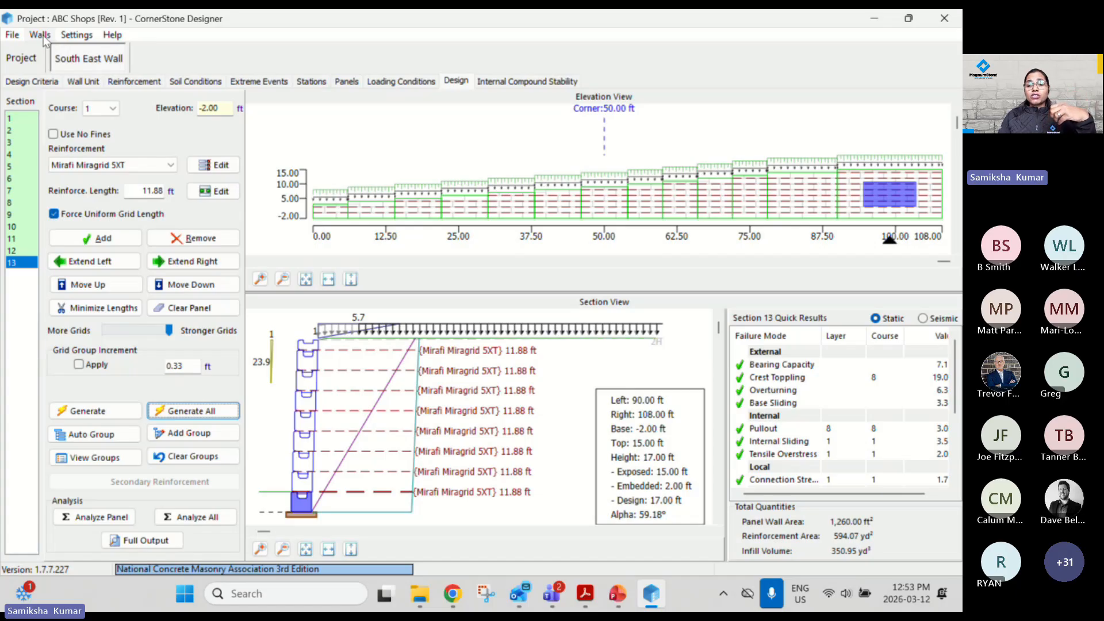
Step: Refresh all installed packages, including the Standard package, in the Package Manager and close it
left_click(74, 36)
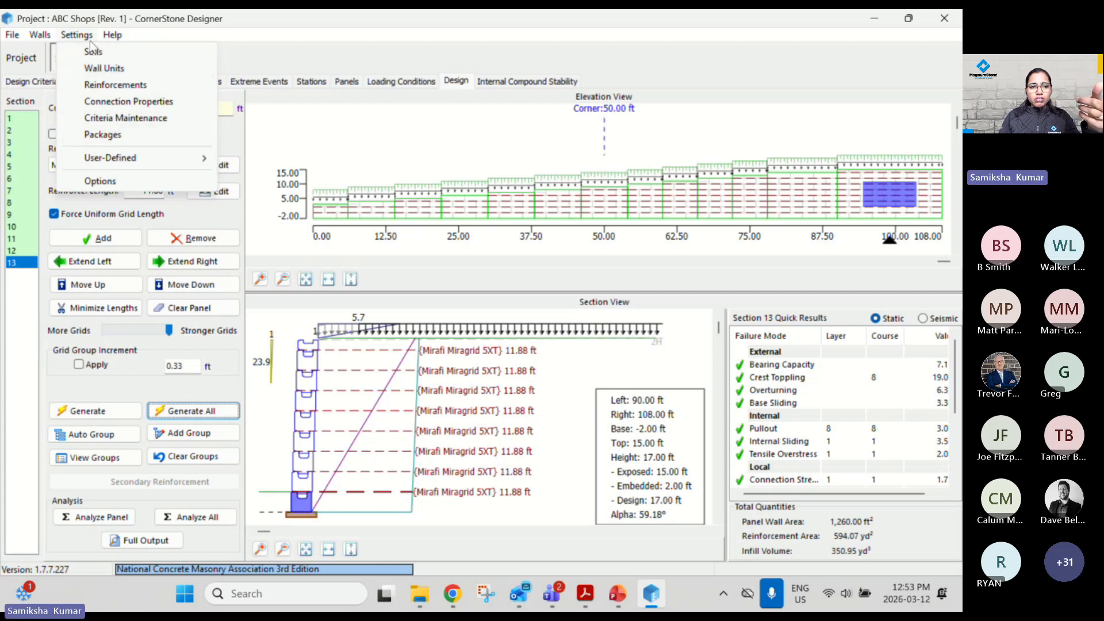
left_click(110, 138)
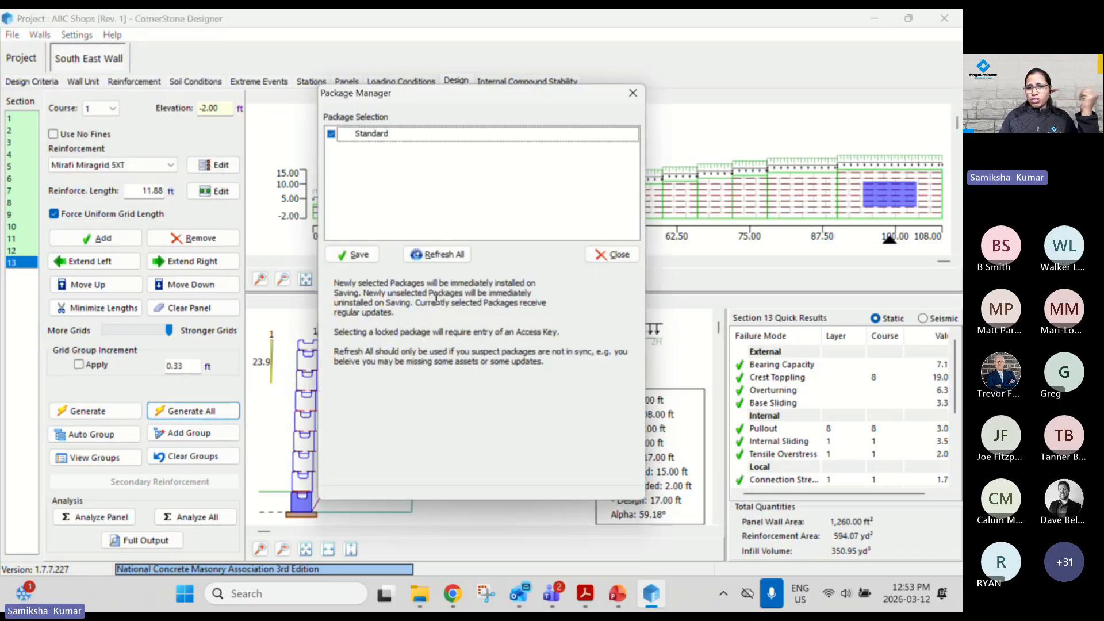
left_click(461, 138)
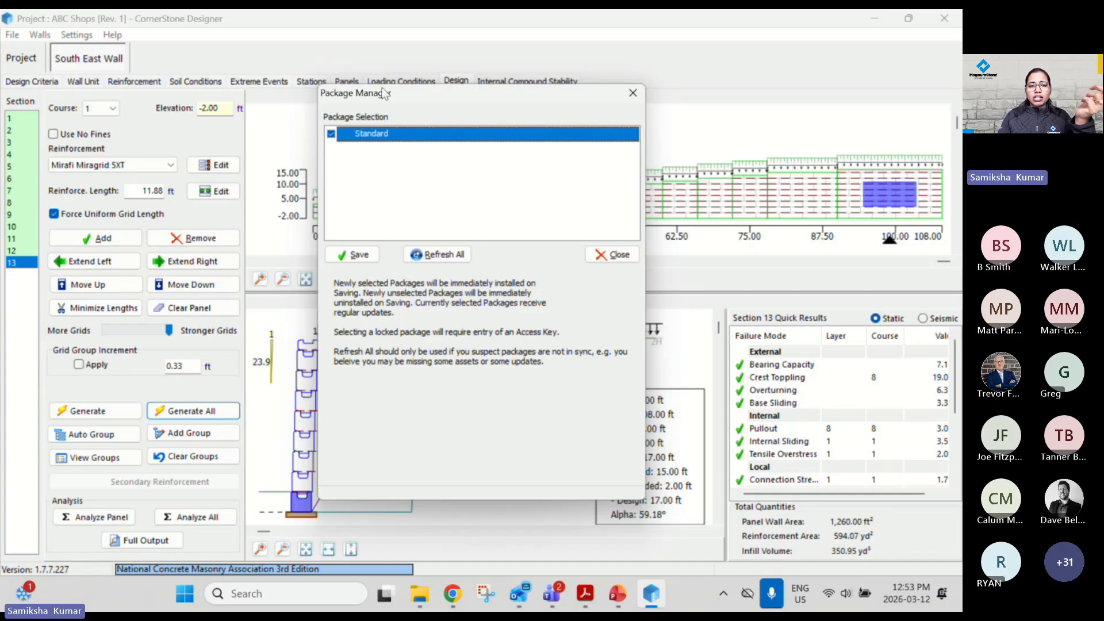
left_click(437, 255)
left_click(586, 322)
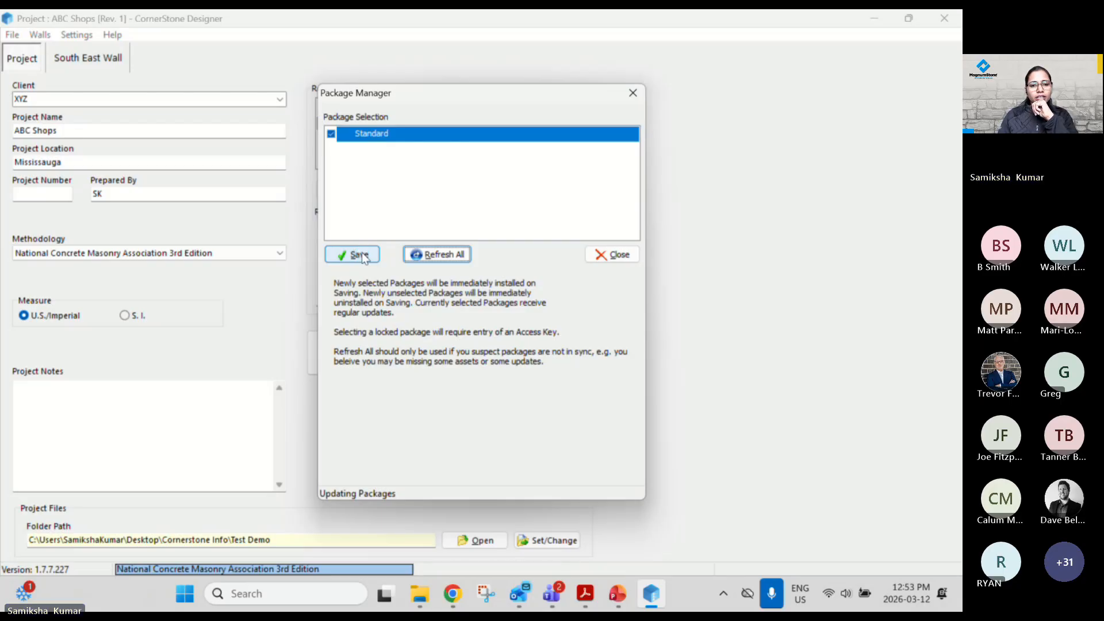
left_click(609, 257)
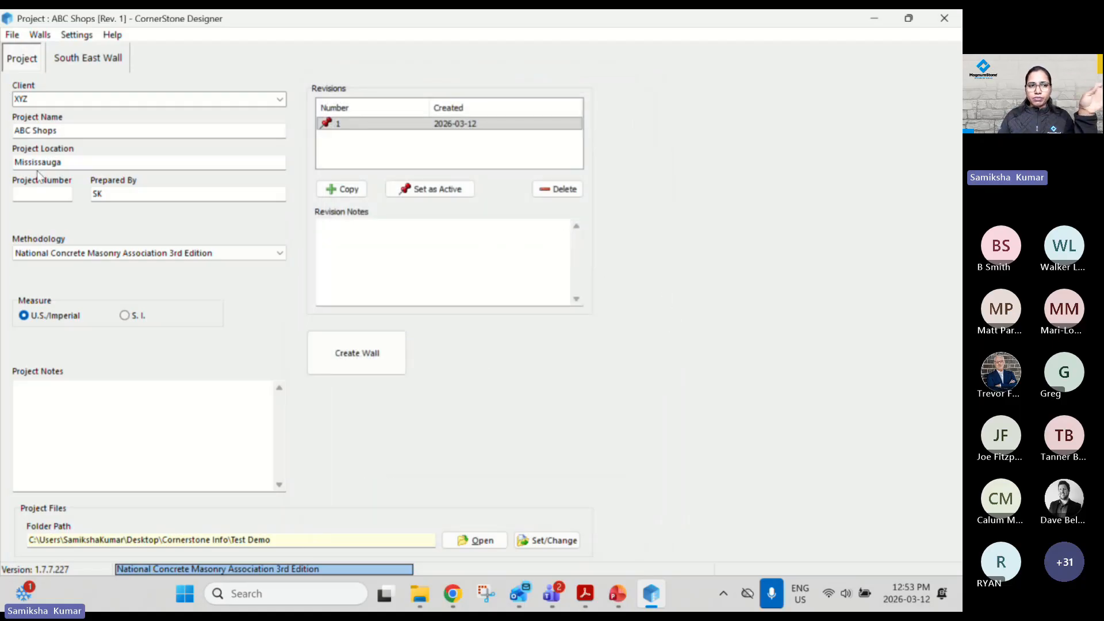
Step: Open the PDF report options and select the South East Wall with all of its sections
left_click(16, 35)
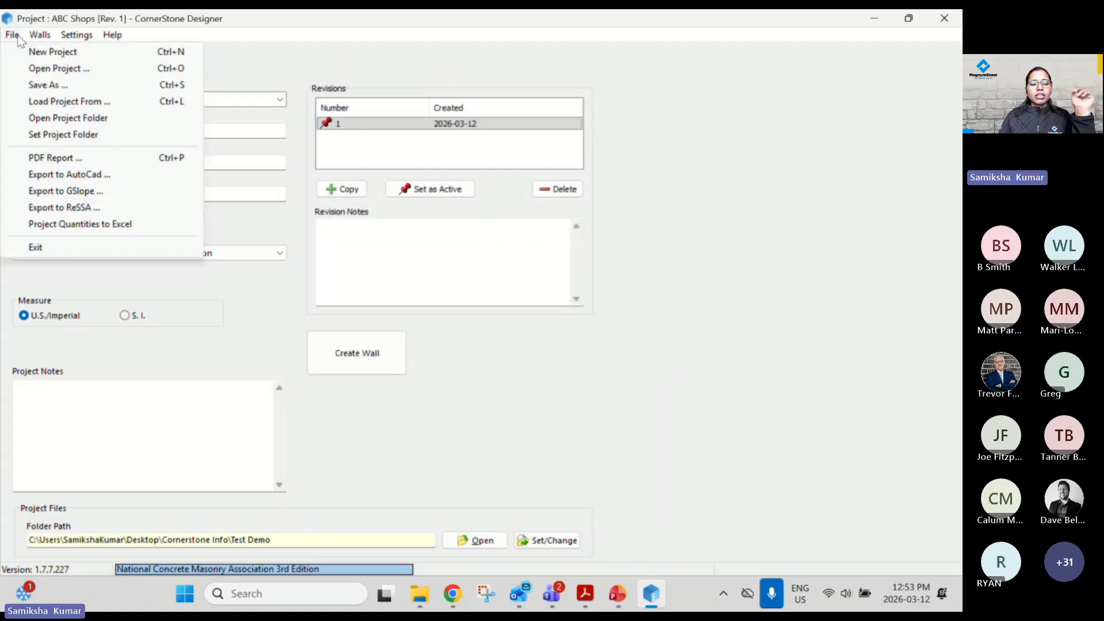
left_click(85, 160)
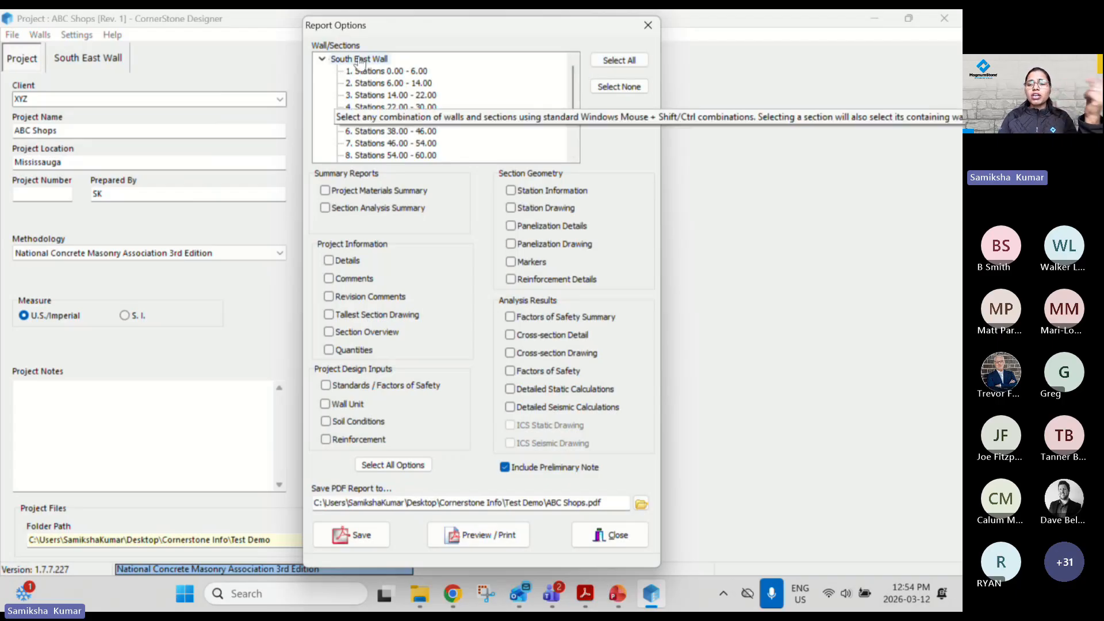
left_click(382, 71)
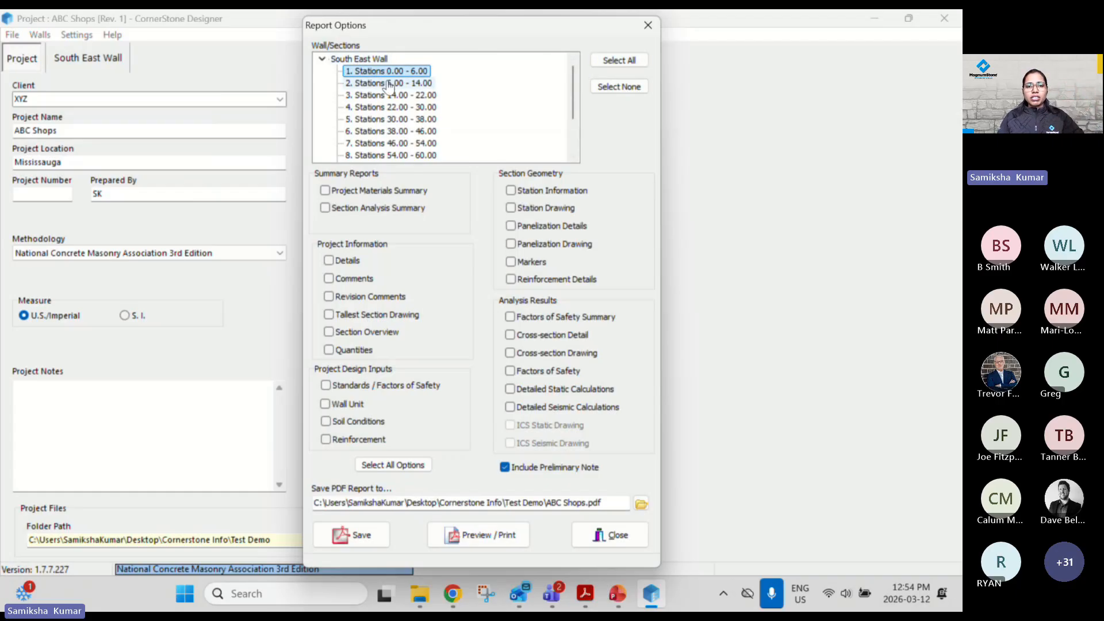
left_click_drag(389, 87, 405, 144)
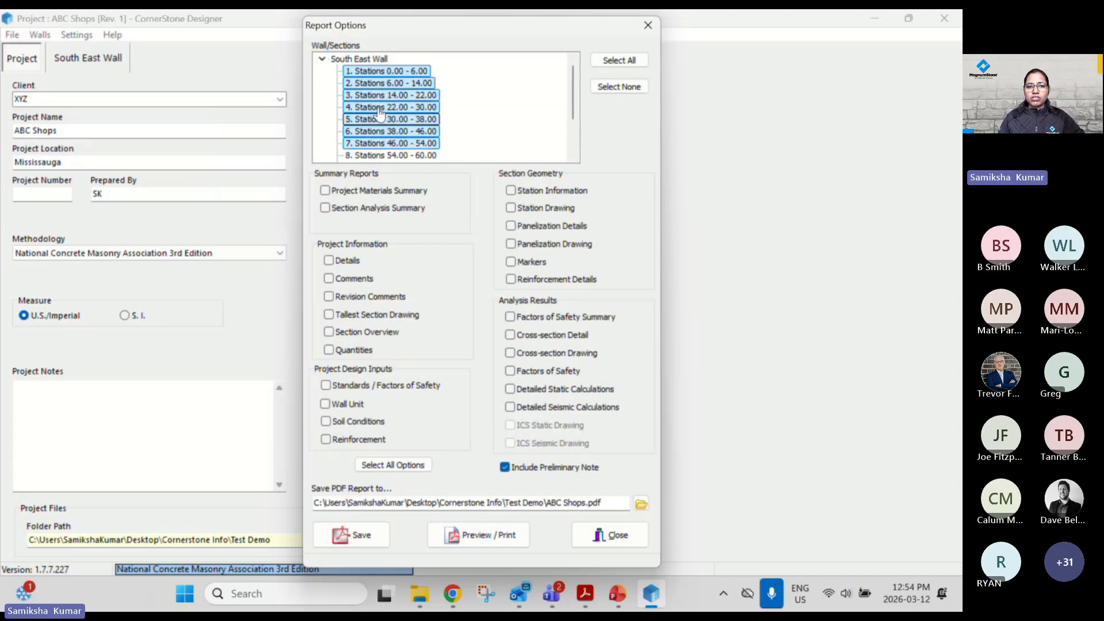
left_click(604, 57)
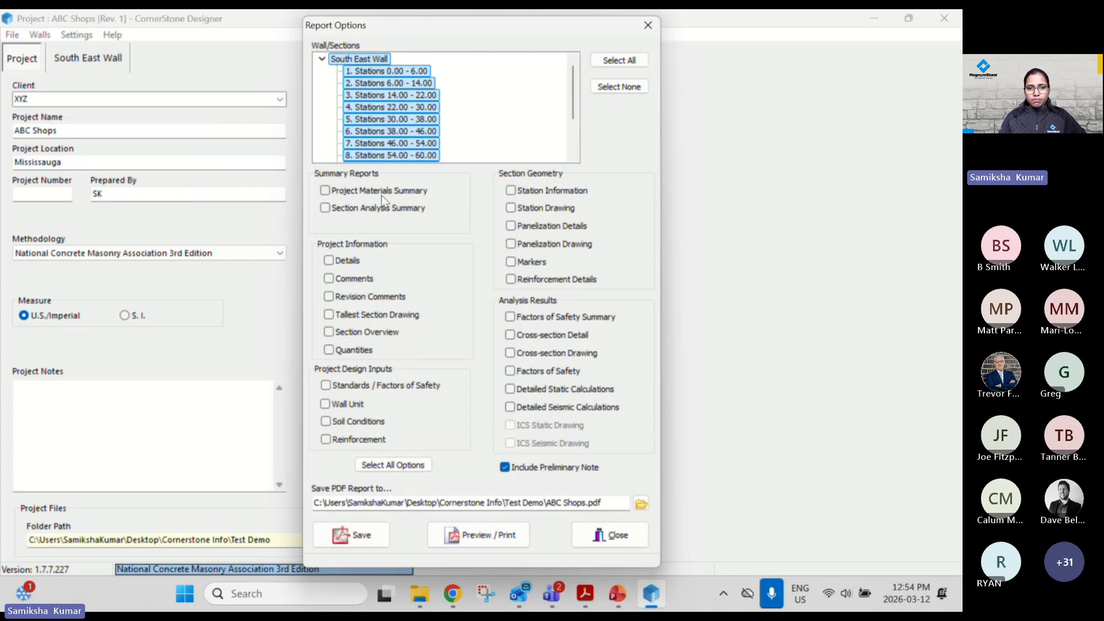
Step: Include both summary reports, all four project design inputs and the detailed static calculations in the report
left_click(324, 191)
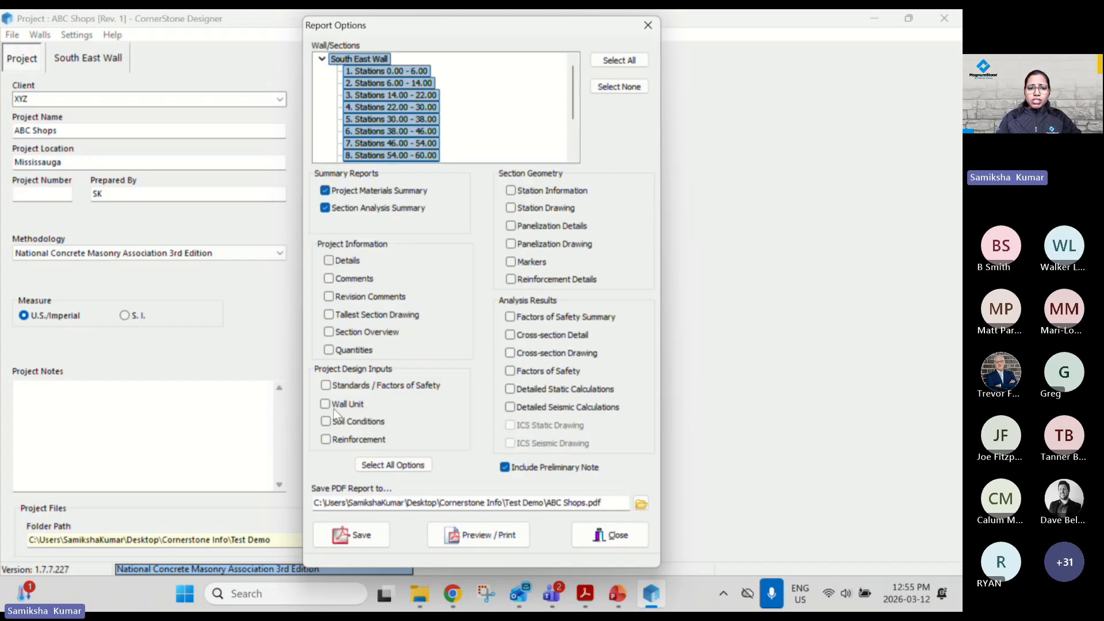
left_click(326, 386)
left_click(325, 421)
left_click(325, 440)
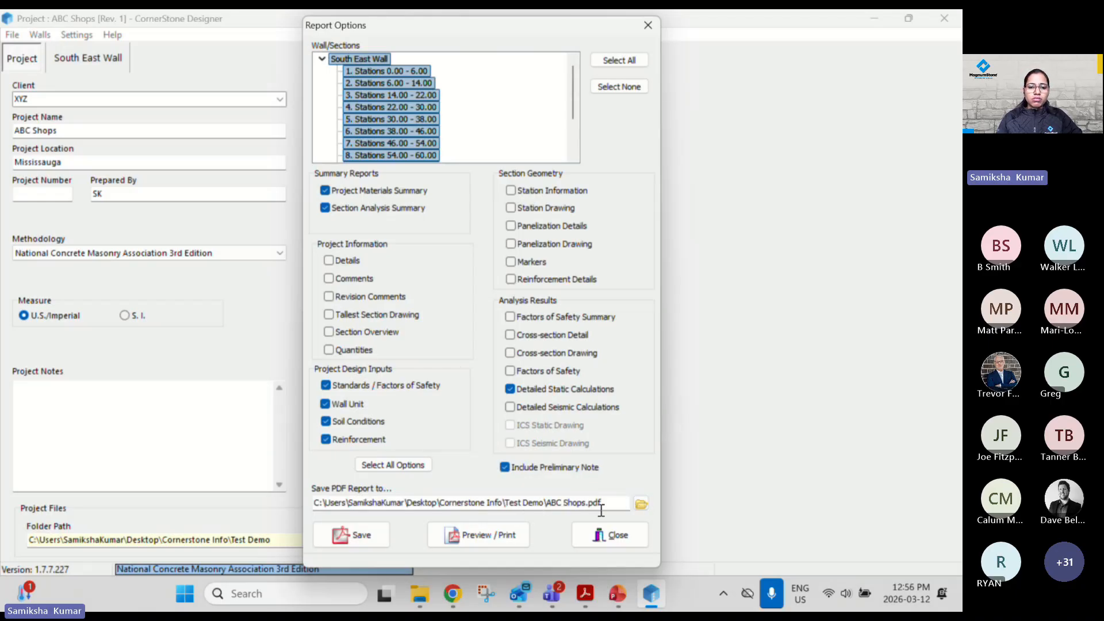
Step: Save the report as ABC Shops.pdf, preview it to review the quantities and section calculations, and close the report options
left_click(381, 539)
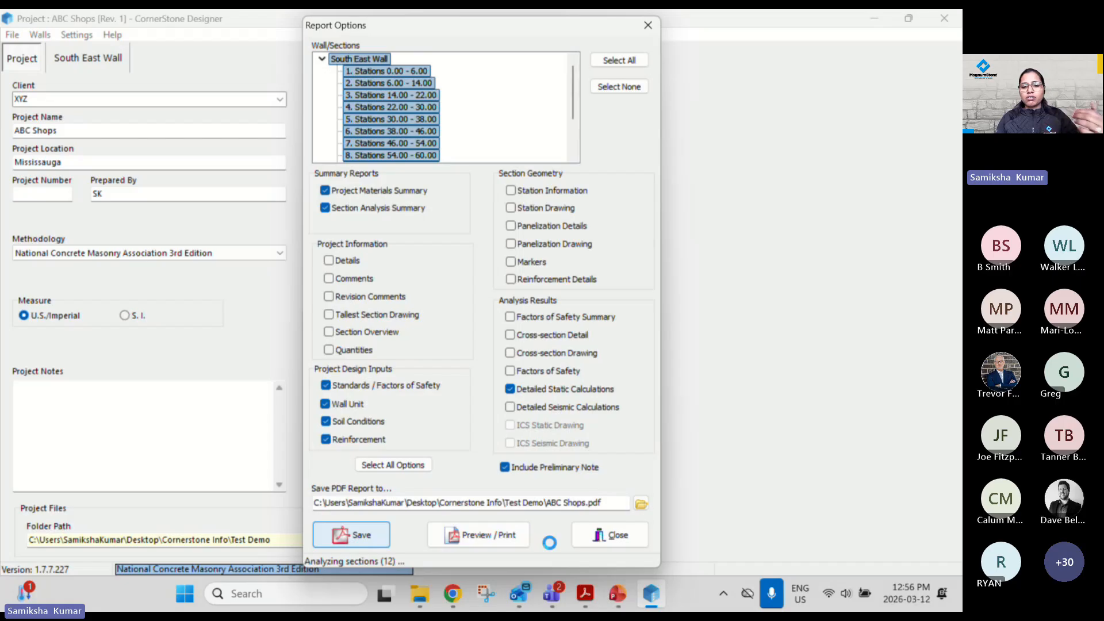
left_click(496, 540)
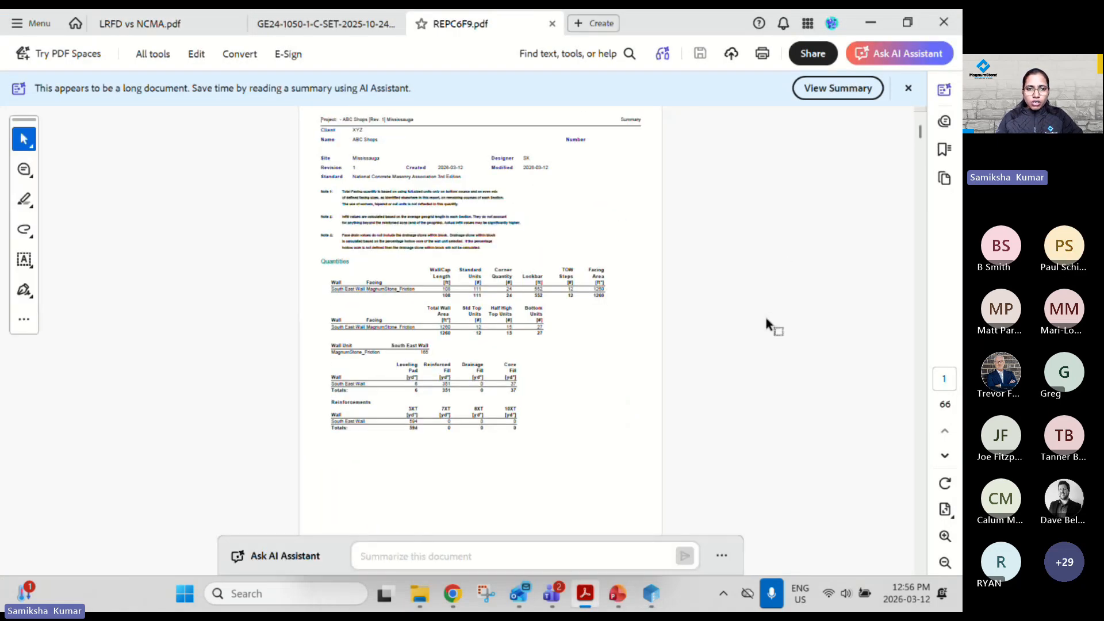
scroll(766, 325, "down", 6)
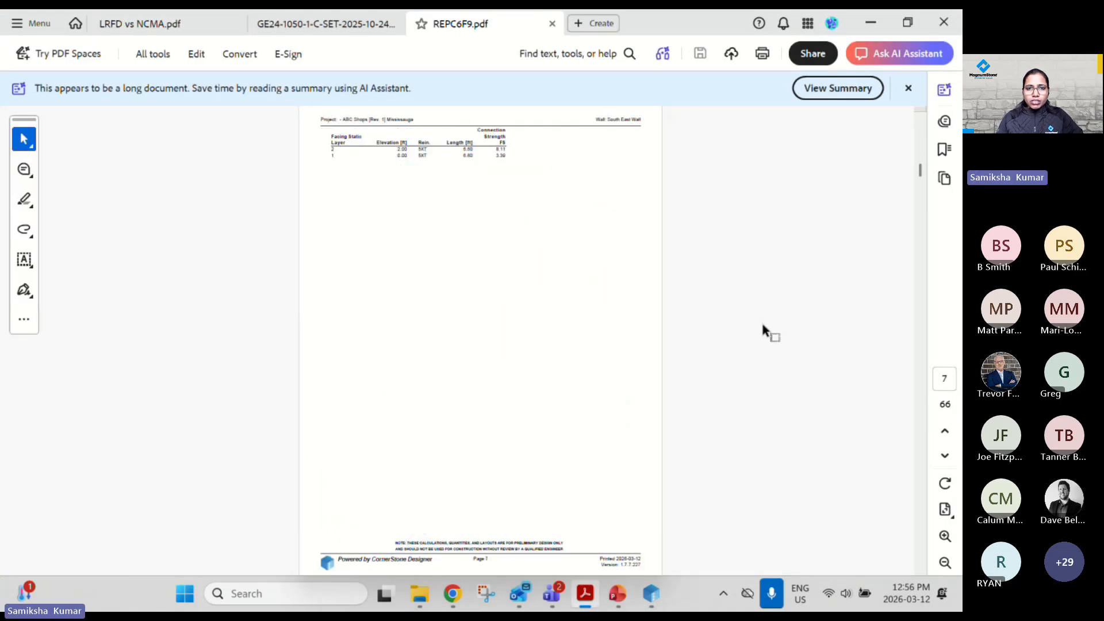
scroll(760, 322, "up", 6)
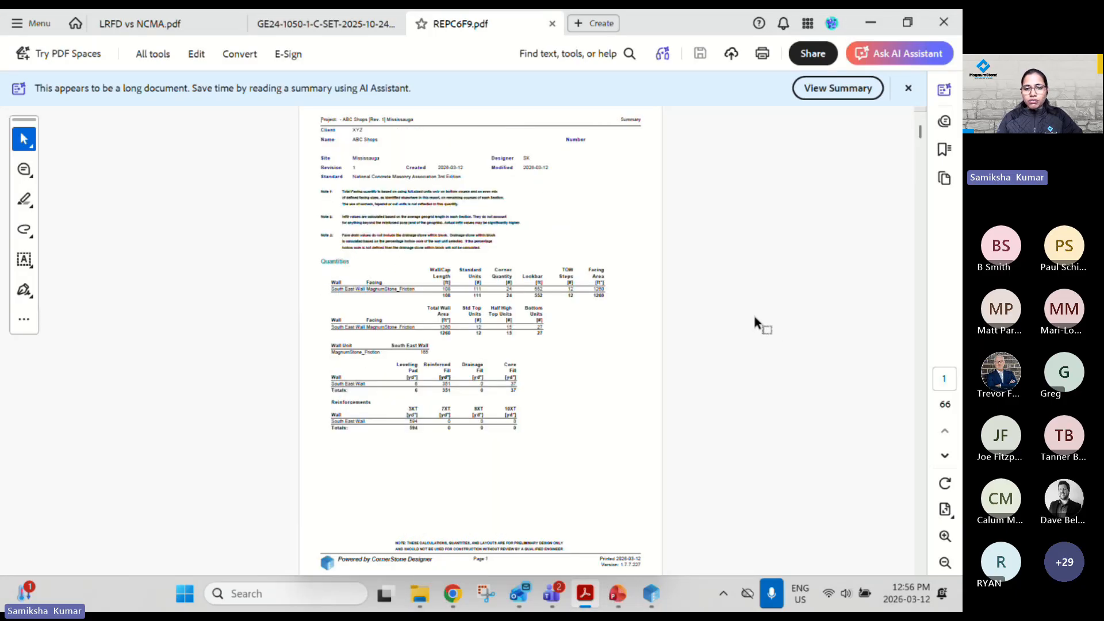
scroll(758, 322, "down", 1)
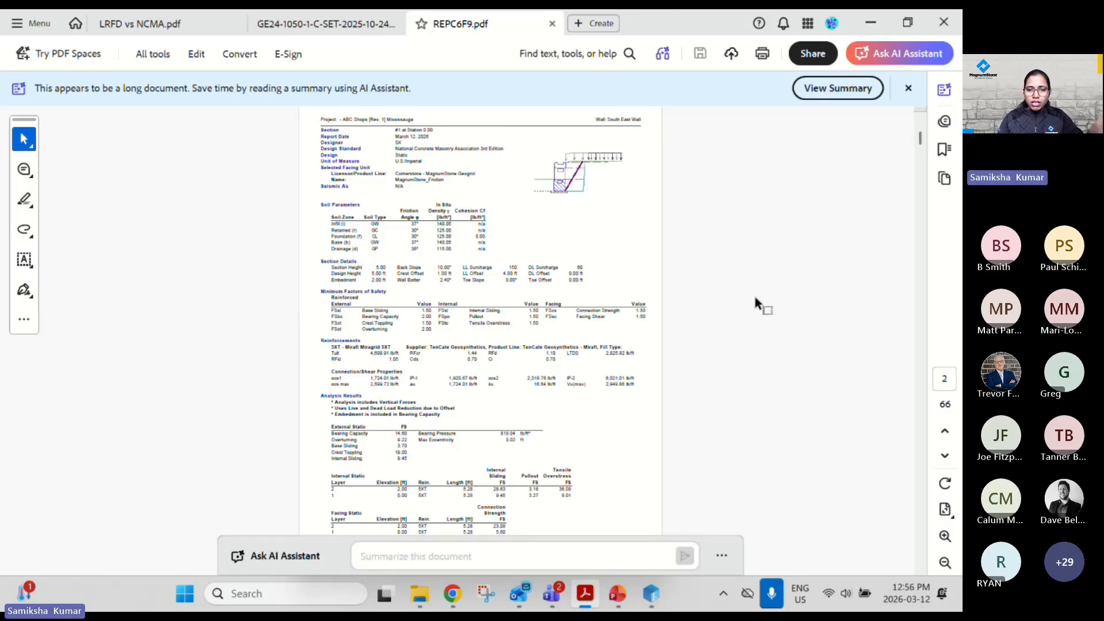
scroll(761, 295, "down", 5)
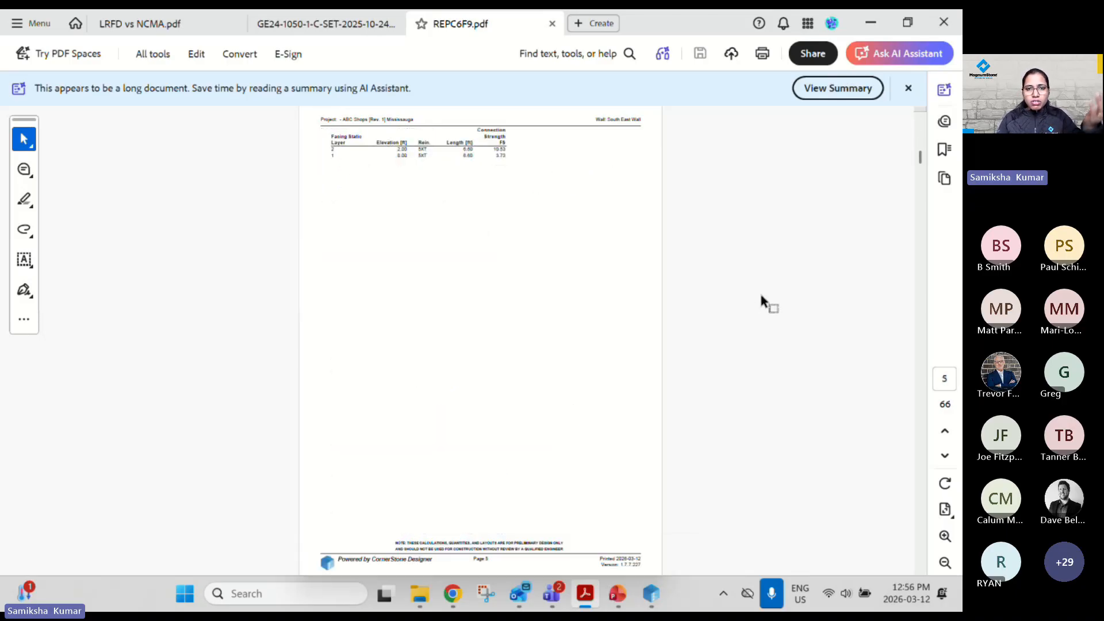
scroll(761, 296, "down", 18)
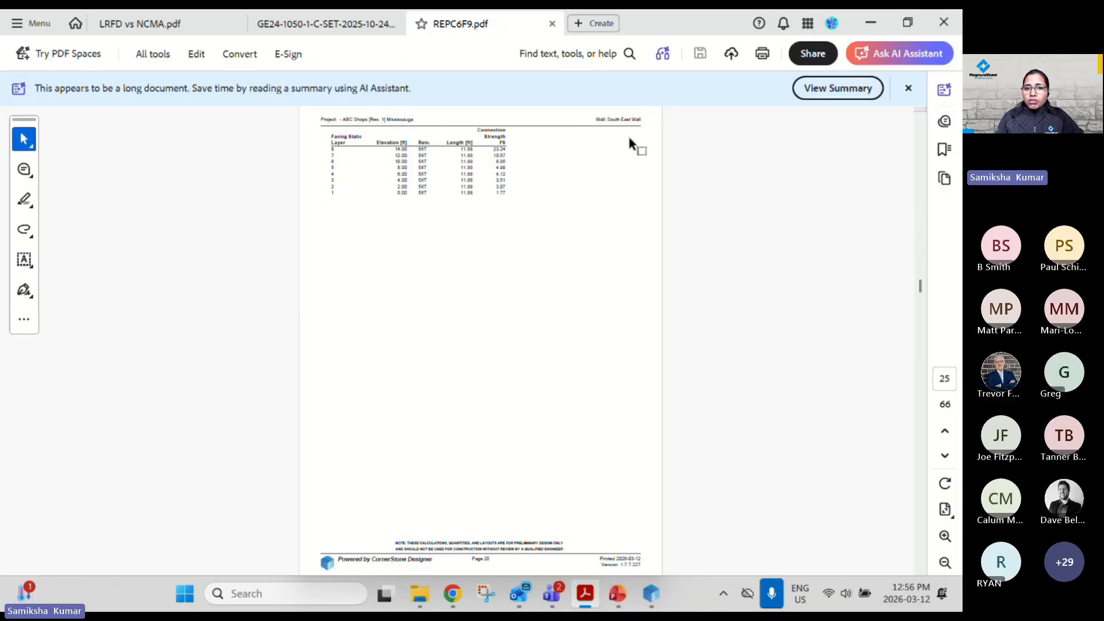
scroll(766, 328, "up", 1)
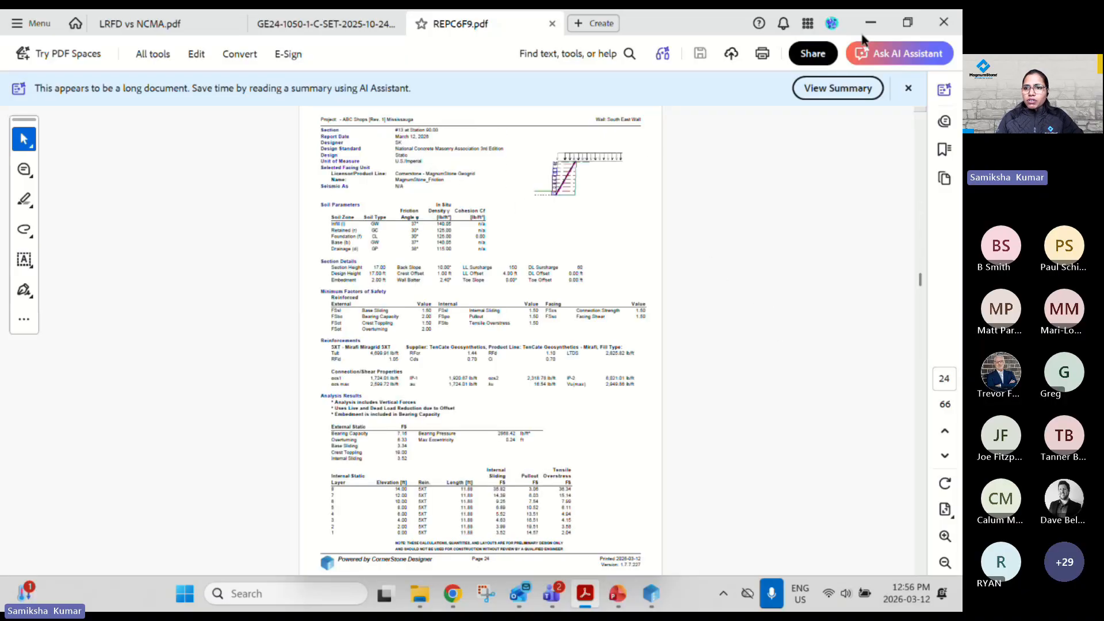
left_click(876, 26)
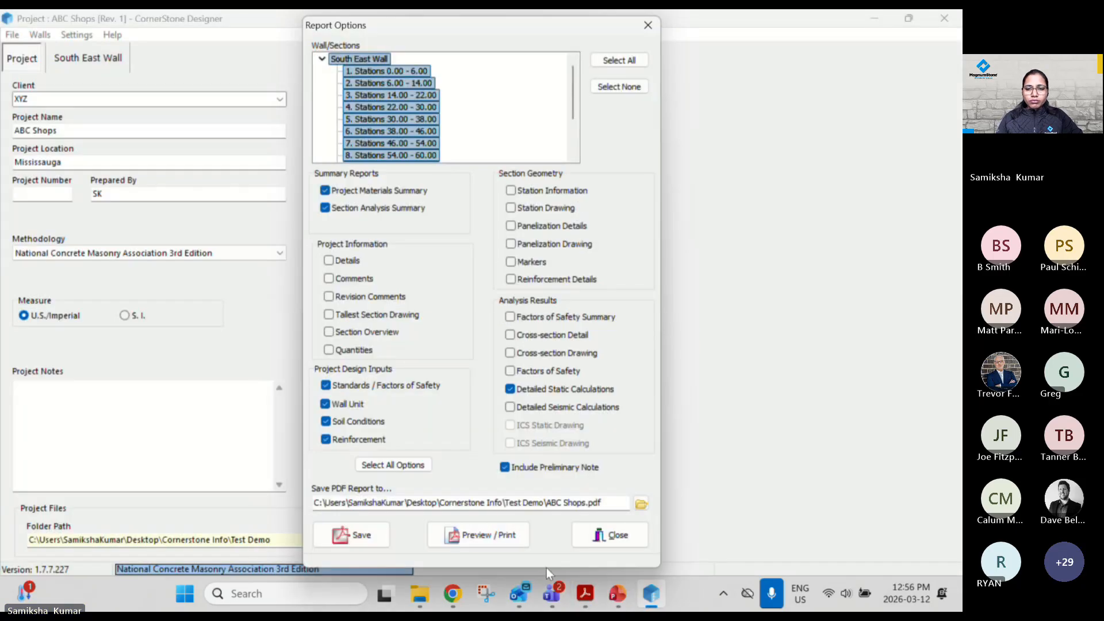
left_click(613, 535)
Step: Export the South East Wall's elevation and section views to AutoCAD for panels 1 to 13, without the plan view, opening the in-use elevation file read-only
left_click(12, 34)
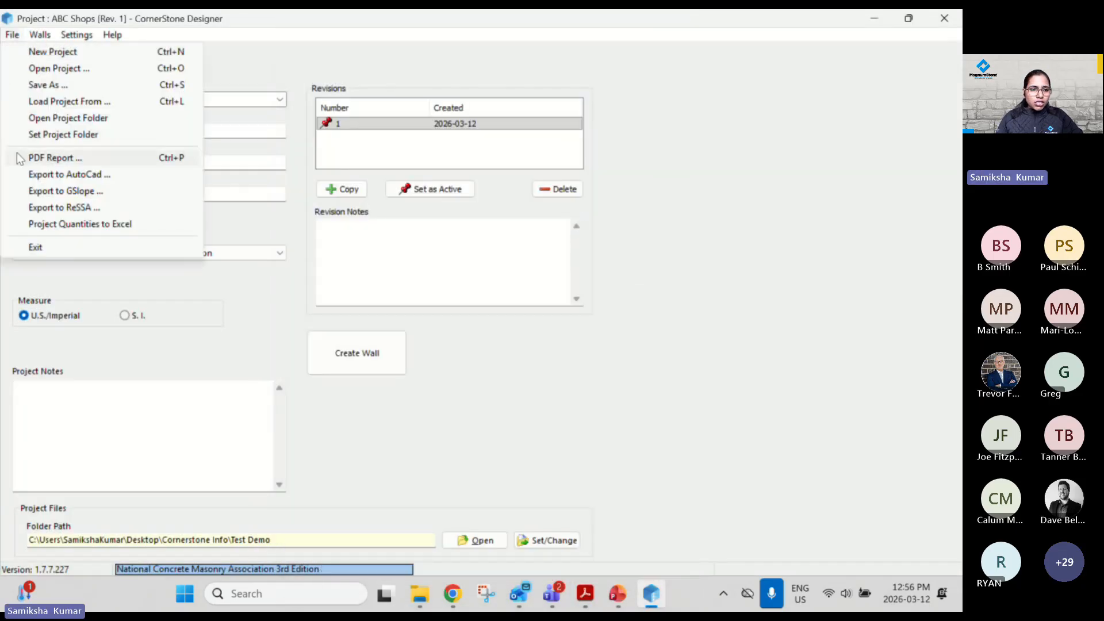
left_click(68, 176)
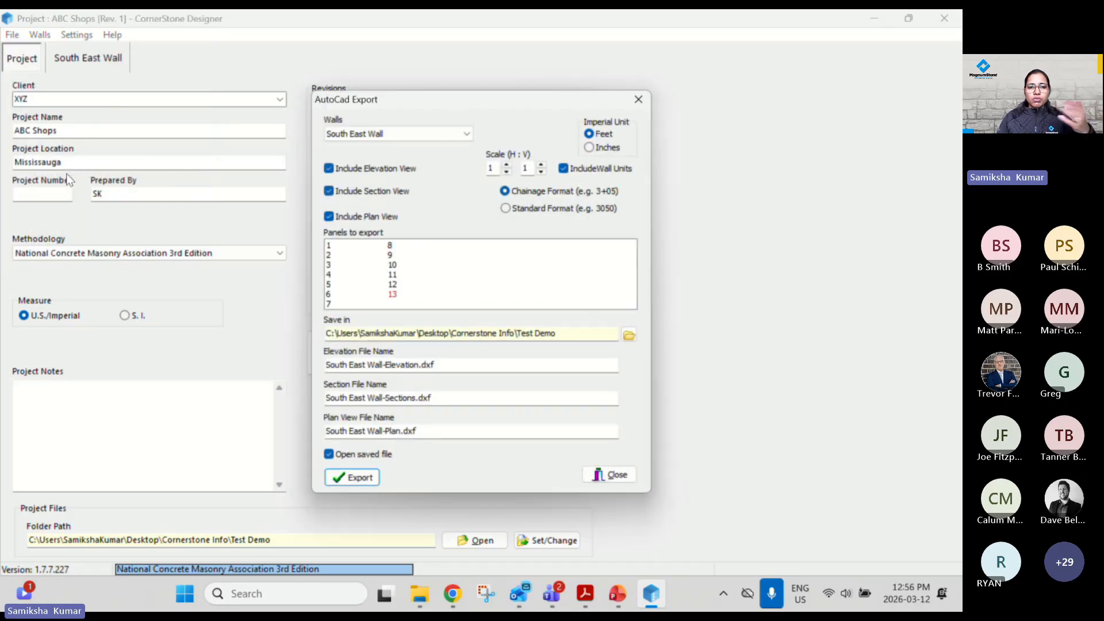
left_click(422, 133)
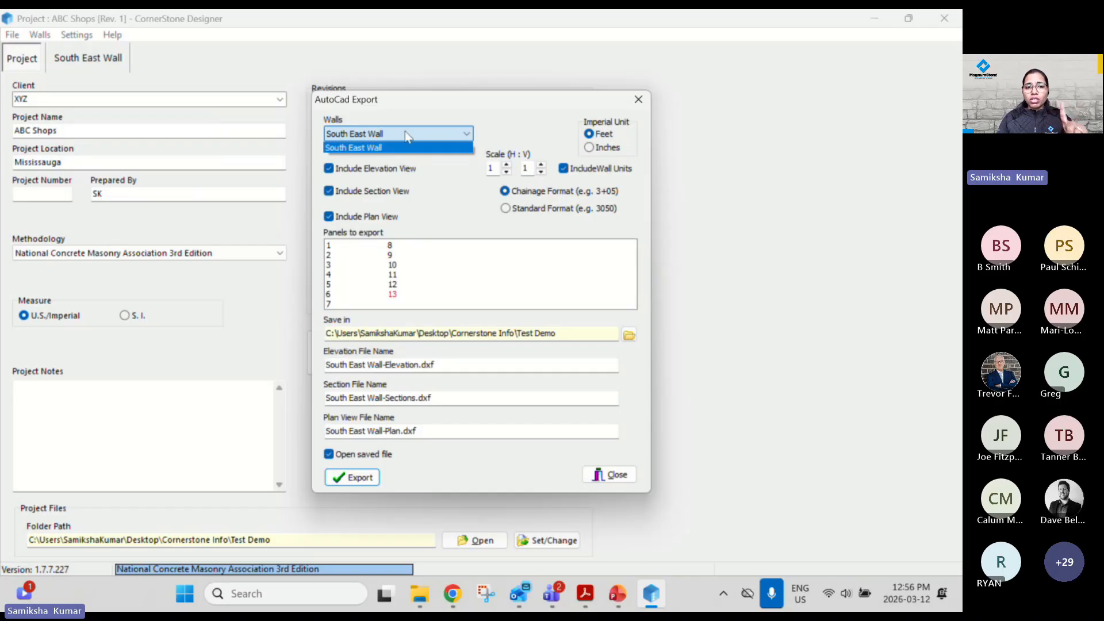
left_click(405, 134)
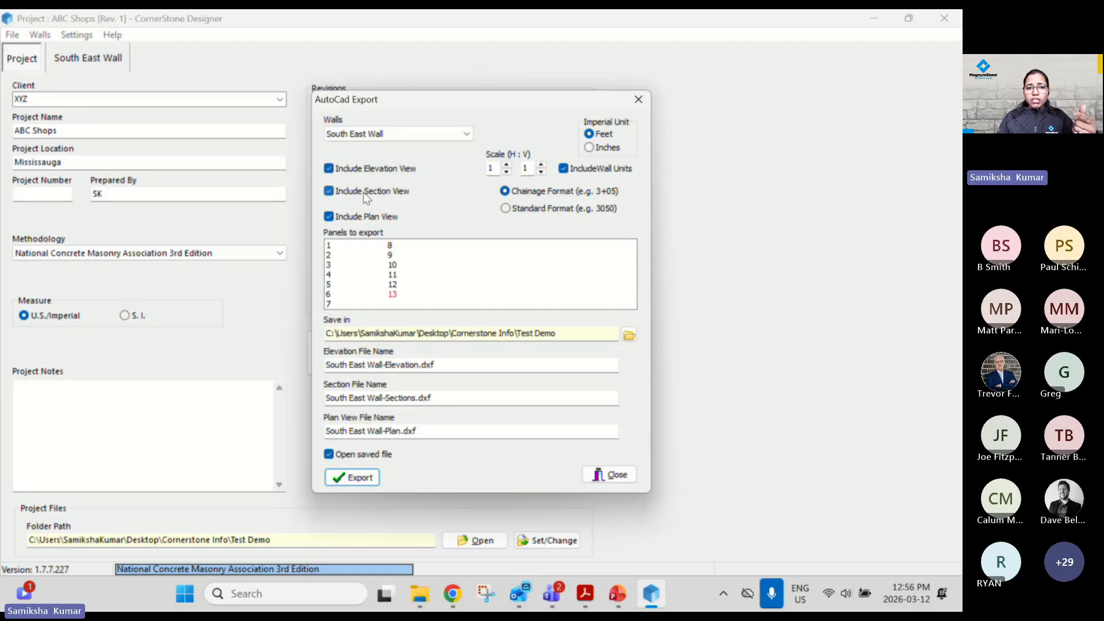
left_click(332, 220)
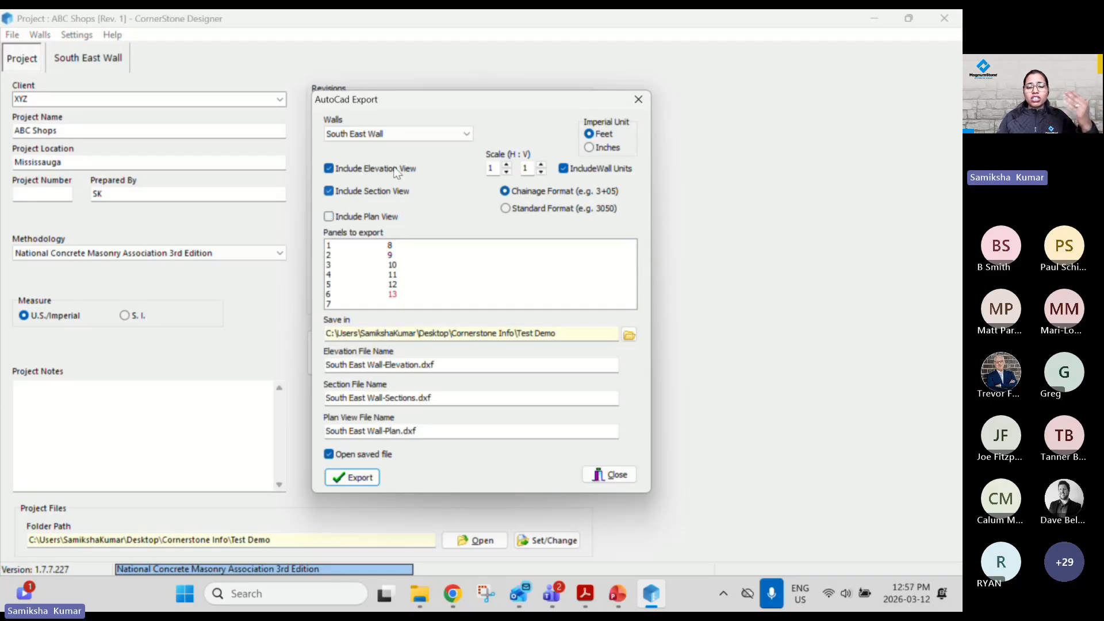
left_click(339, 248)
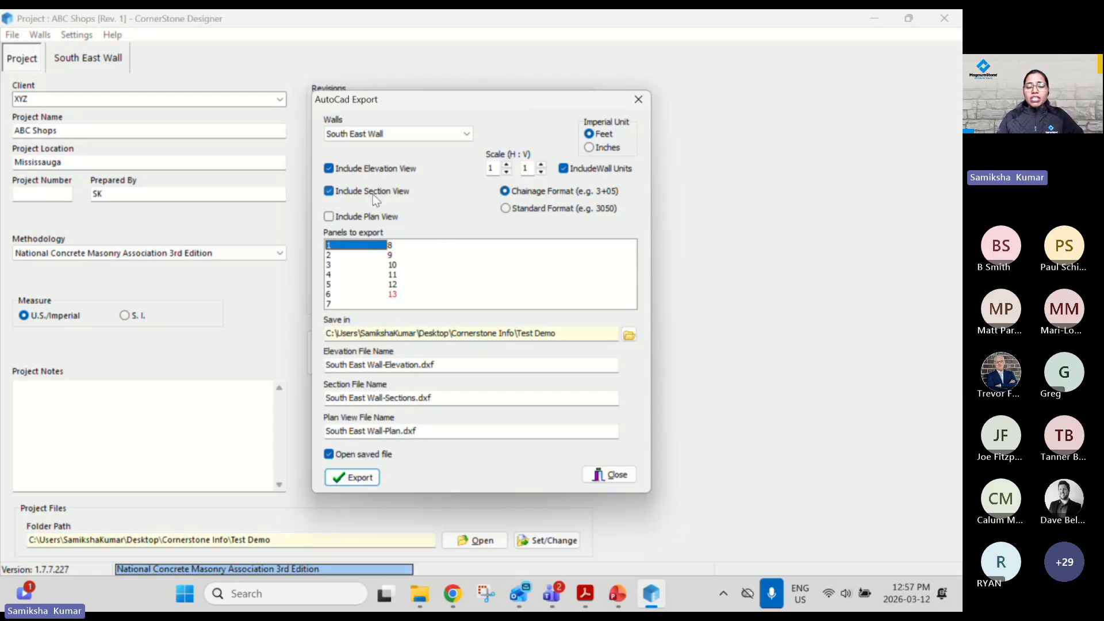
left_click(394, 295)
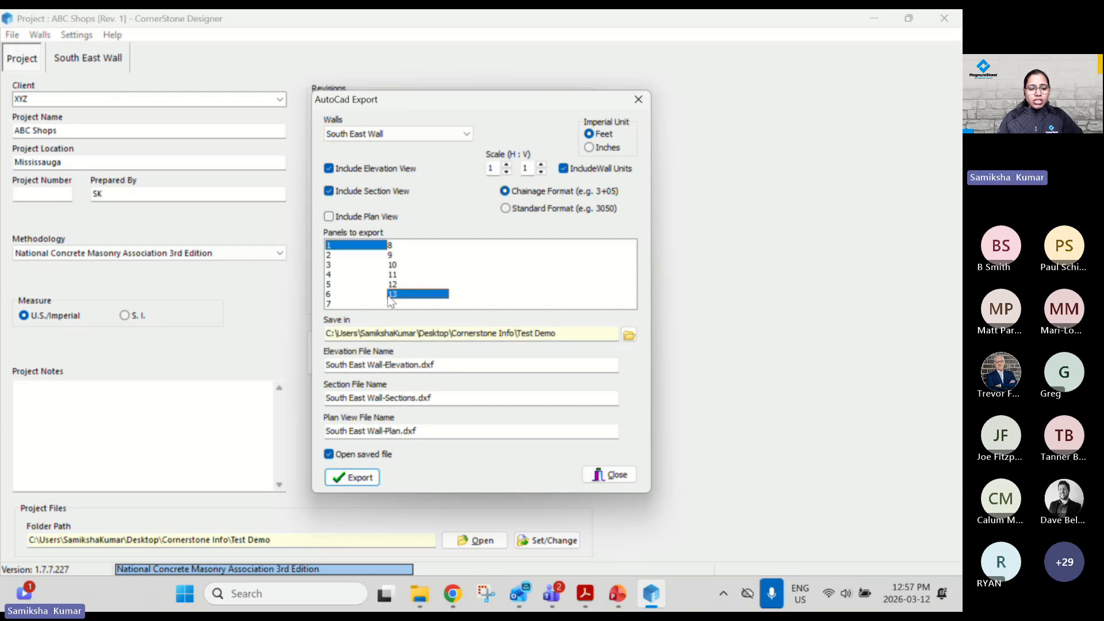
left_click(335, 244, "shift")
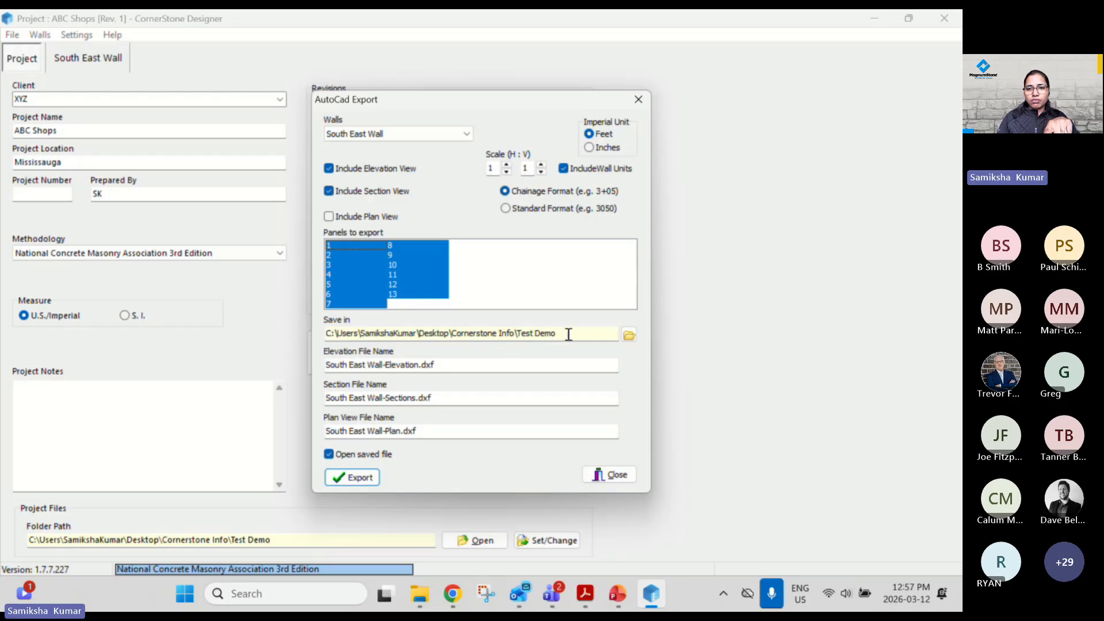
left_click(365, 478)
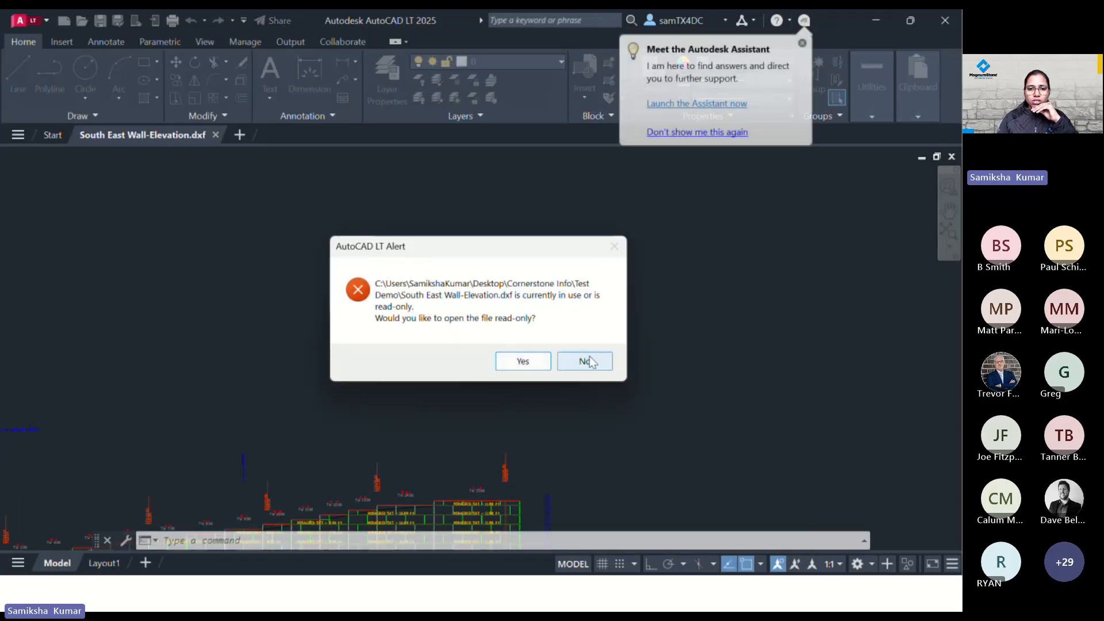
left_click(523, 361)
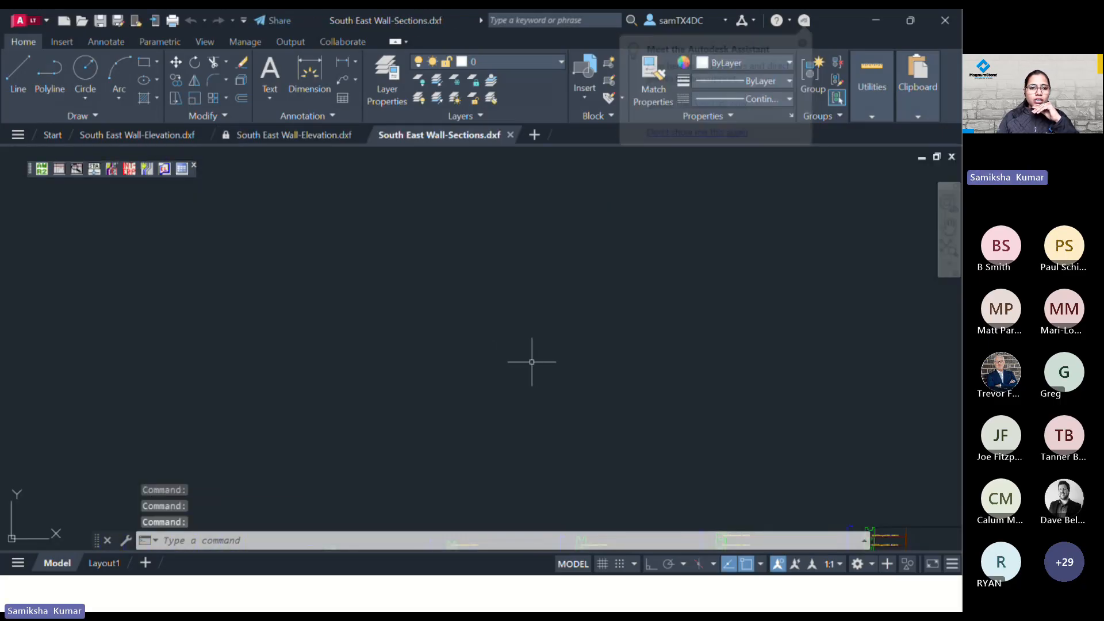
Step: Examine the exported section drawings in South East Wall-Sections.dxf, including the geogrid type and length labels of column 9
scroll(532, 362, "down", 5)
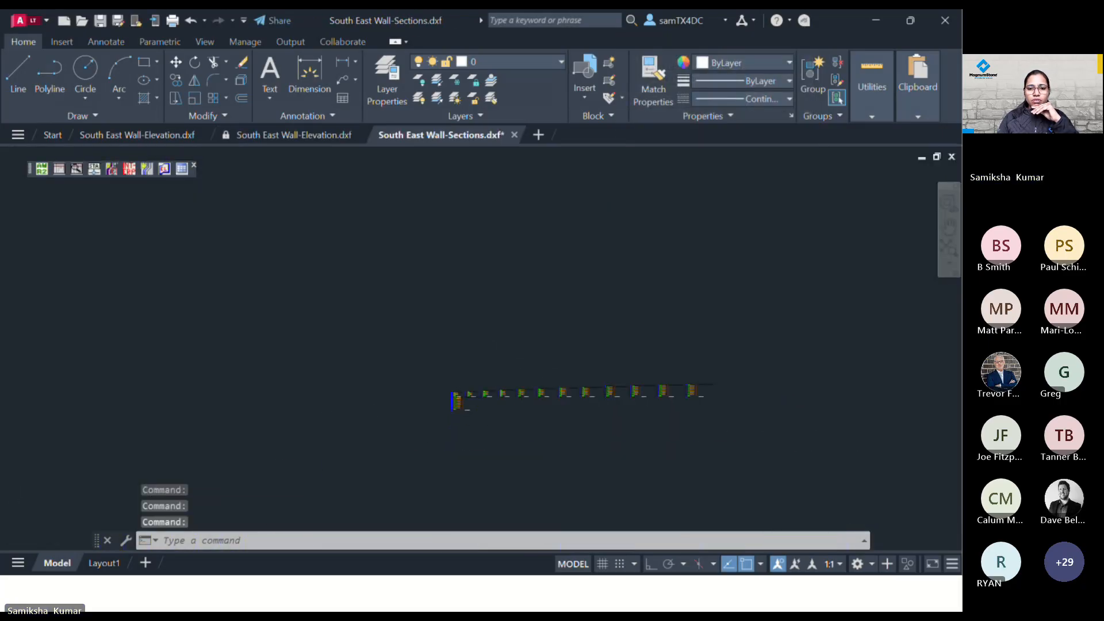
scroll(537, 387, "up", 6)
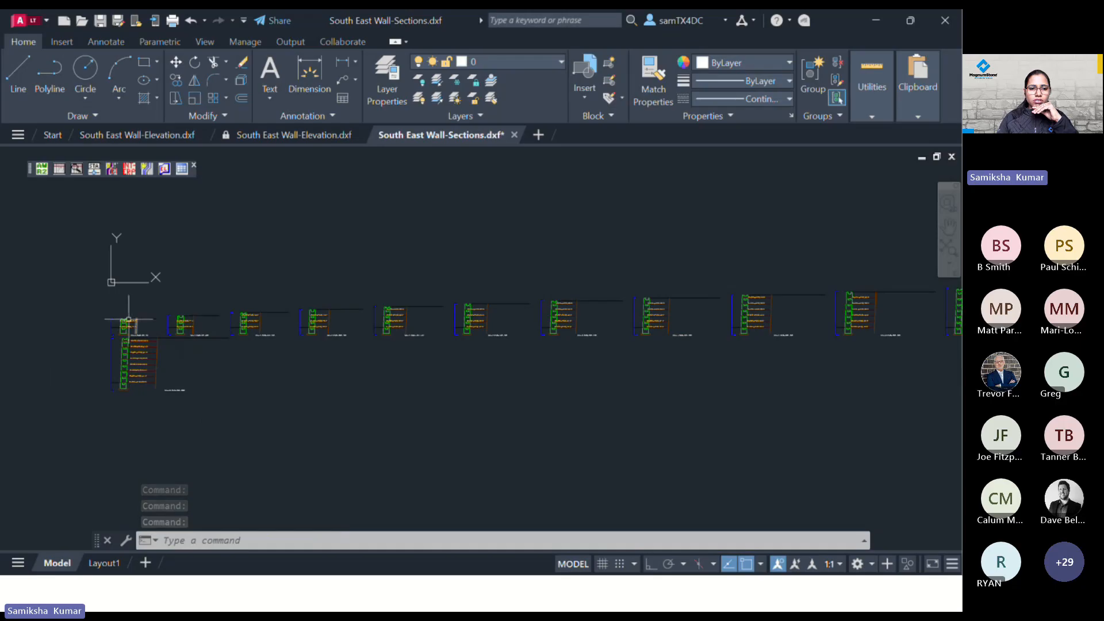
scroll(143, 325, "up", 4)
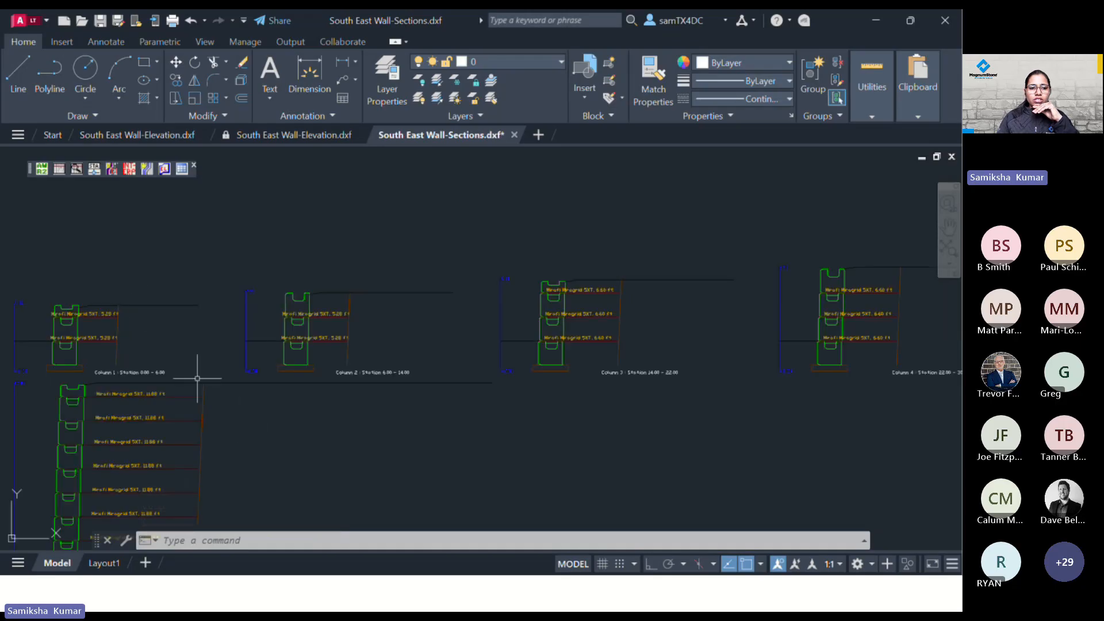
scroll(438, 348, "down", 2)
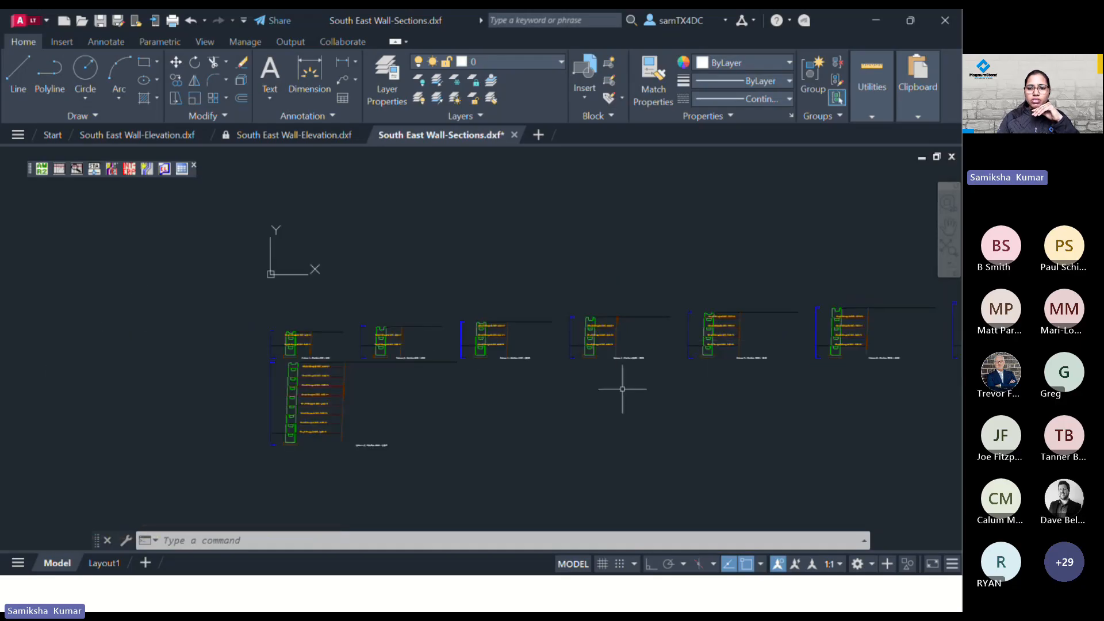
left_click_drag(706, 404, 469, 402)
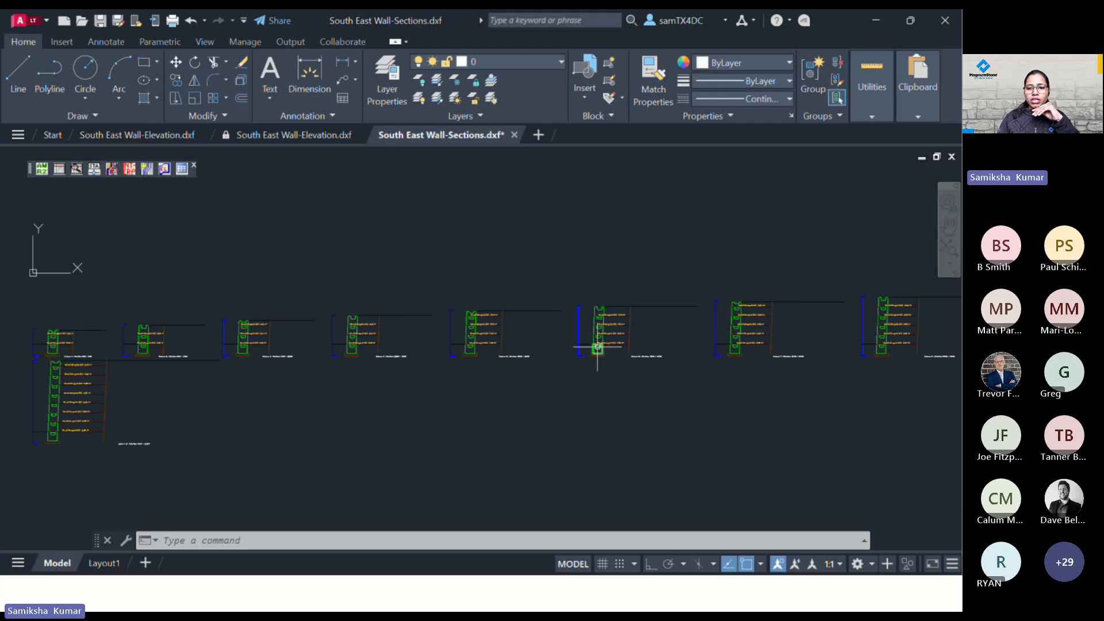
left_click_drag(721, 378, 353, 389)
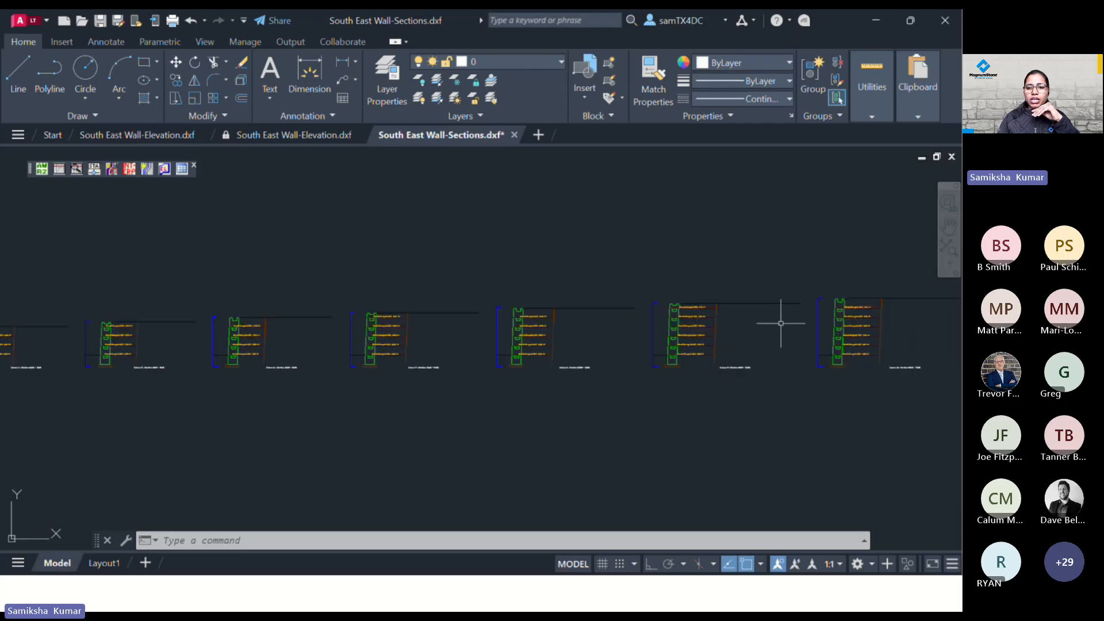
scroll(729, 325, "up", 4)
scroll(729, 325, "up", 2)
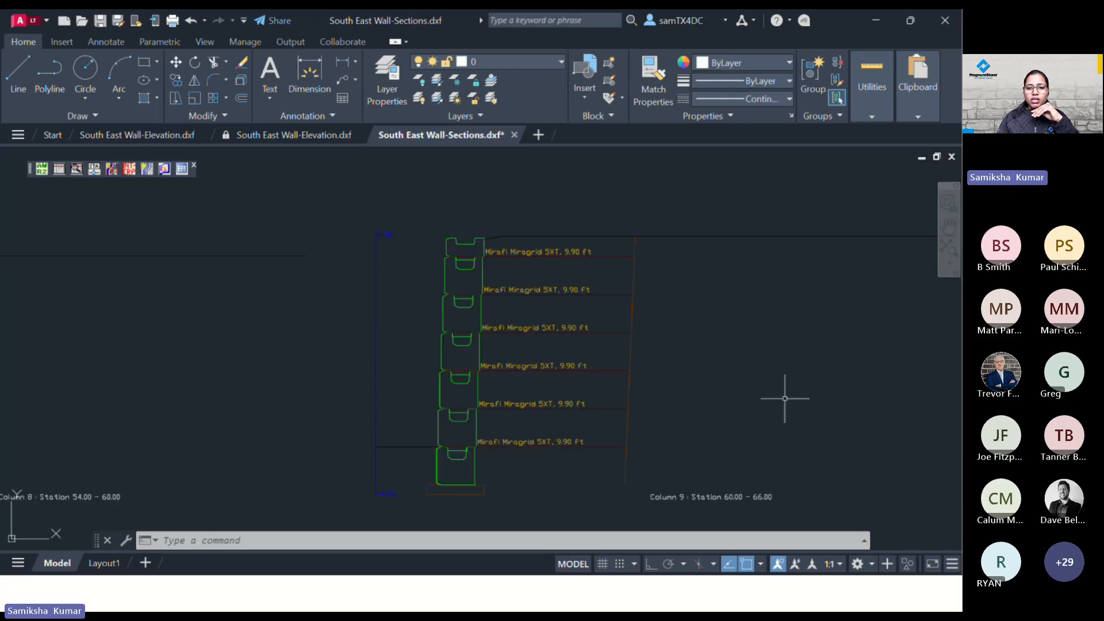
scroll(778, 387, "down", 5)
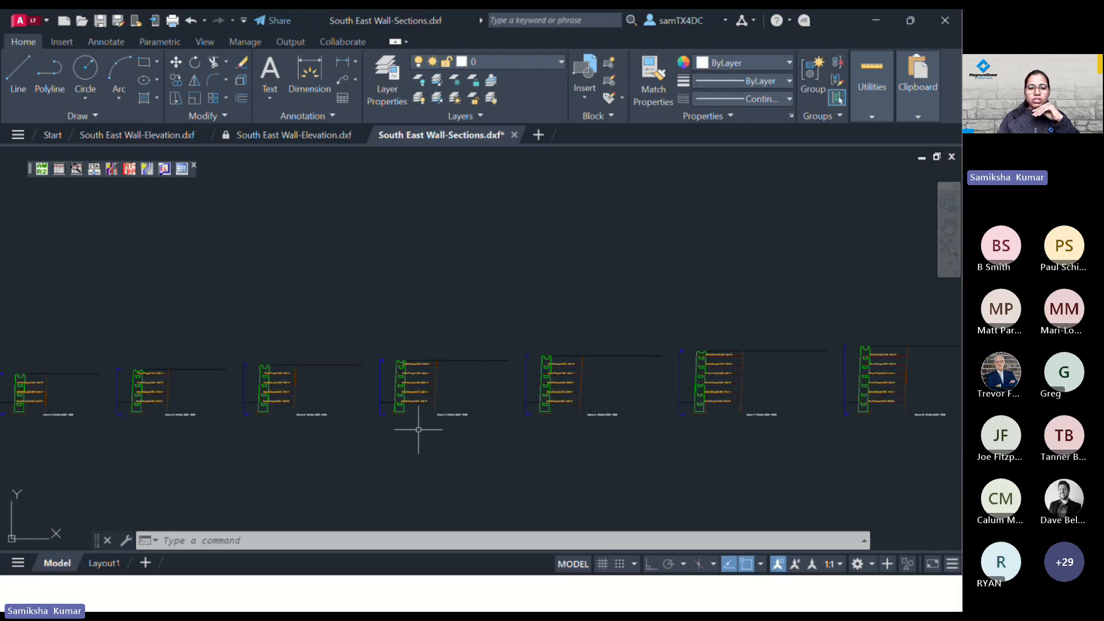
scroll(529, 417, "down", 3)
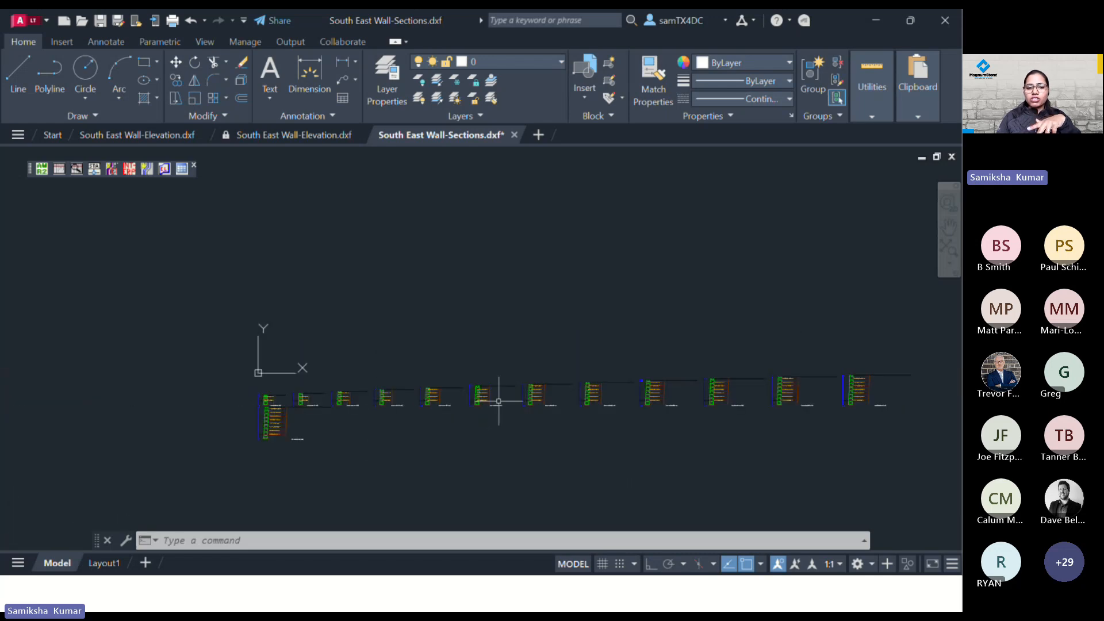
Step: Examine the column 1 to 3 and column 13 section drawings, and review the geogrid layout in the read-only South East Wall-Elevation.dxf
scroll(292, 452, "up", 3)
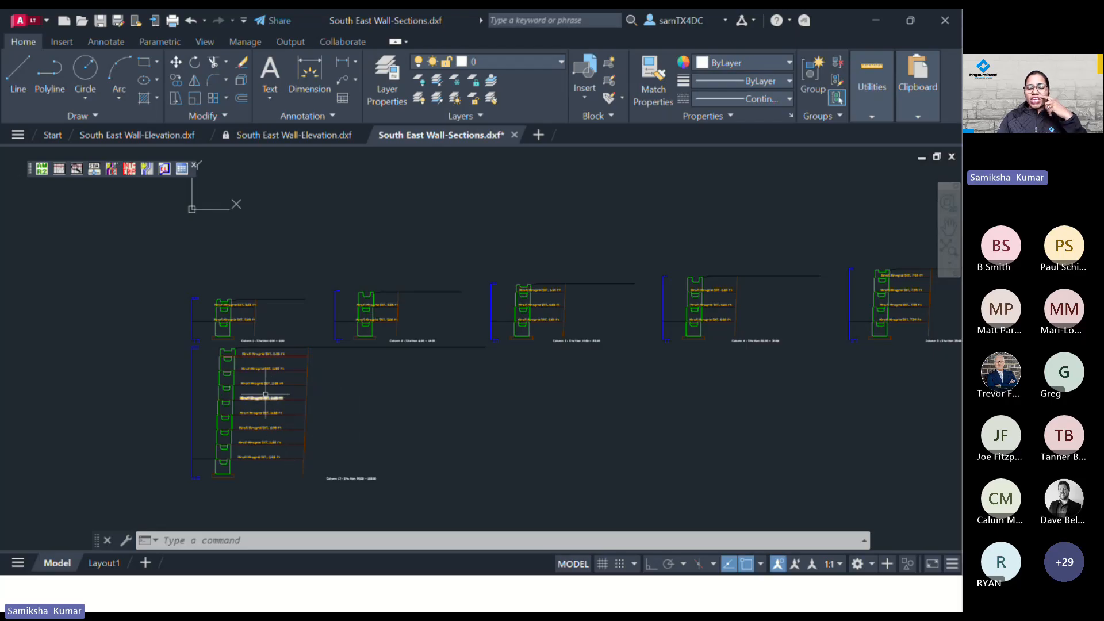
scroll(262, 391, "up", 3)
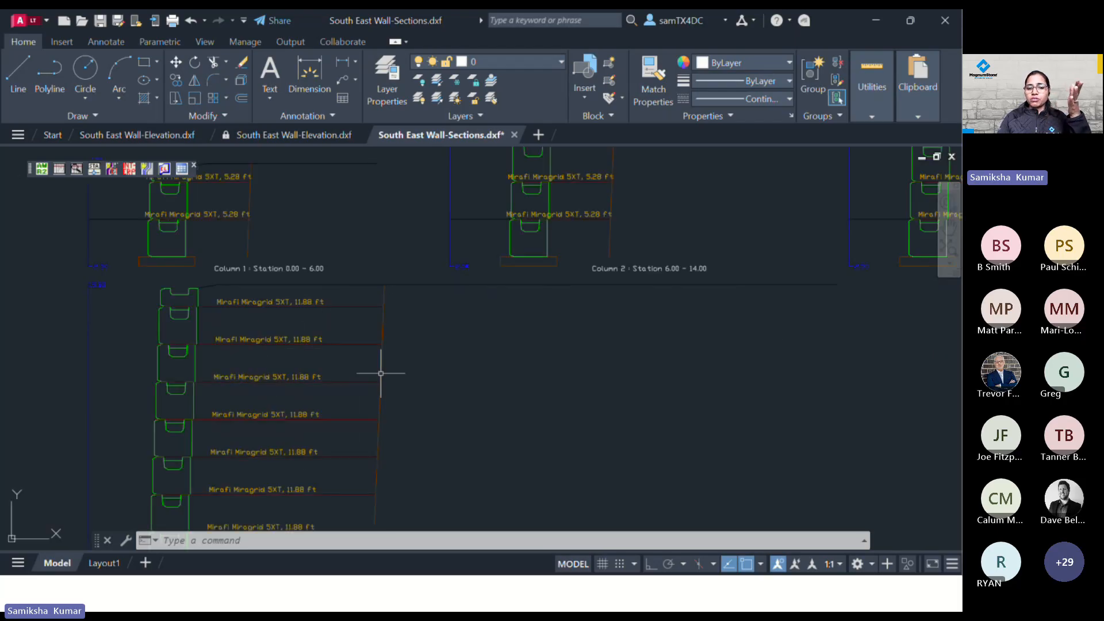
scroll(435, 395, "down", 8)
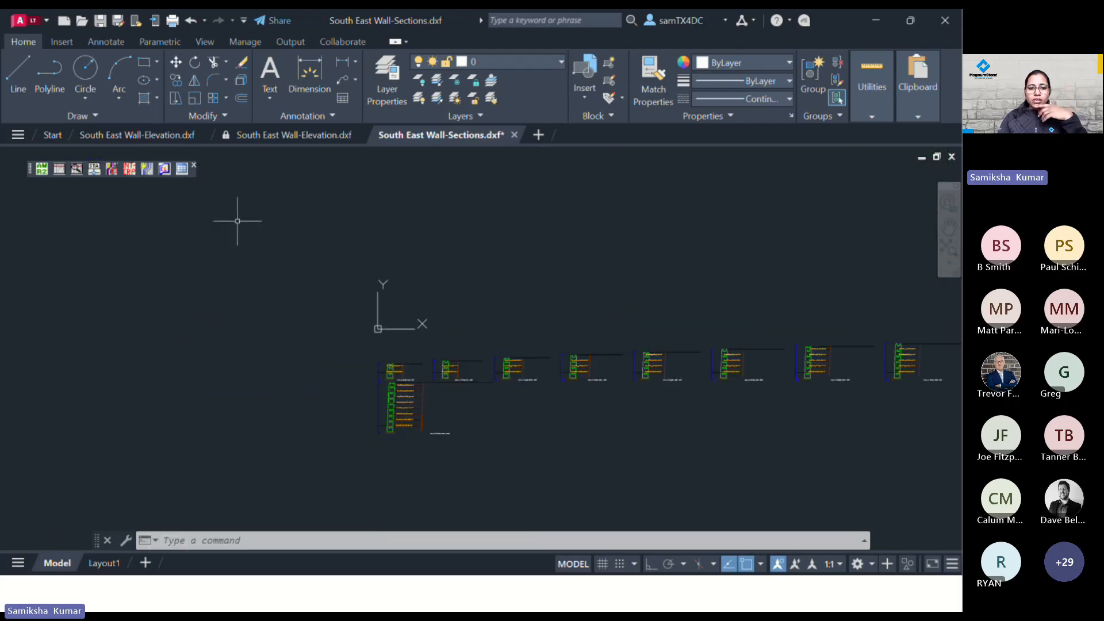
scroll(435, 445, "up", 4)
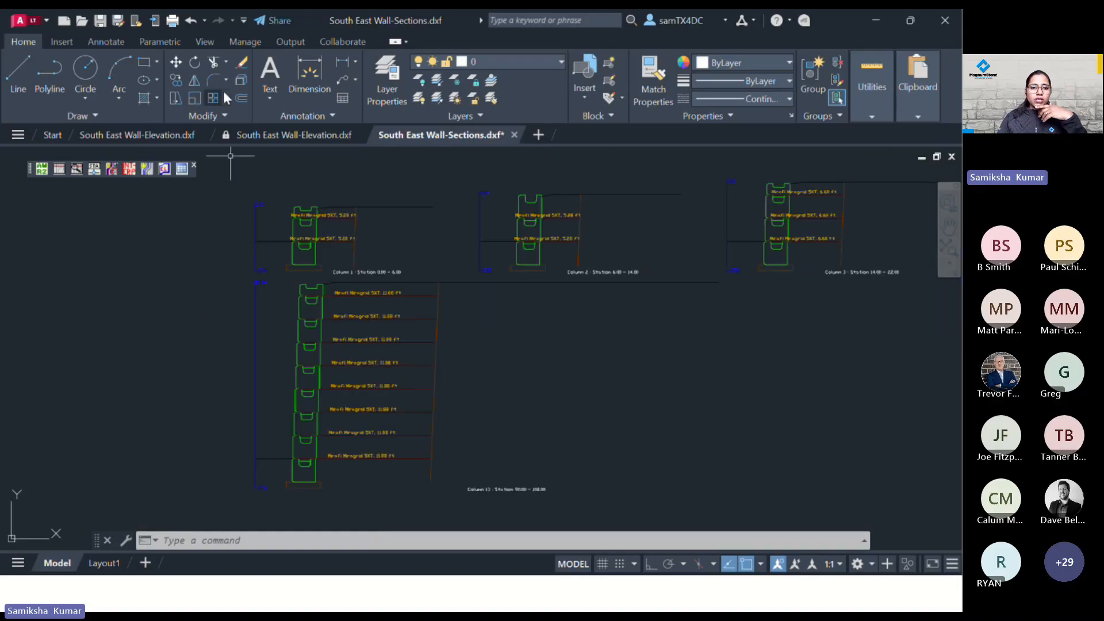
left_click(290, 135)
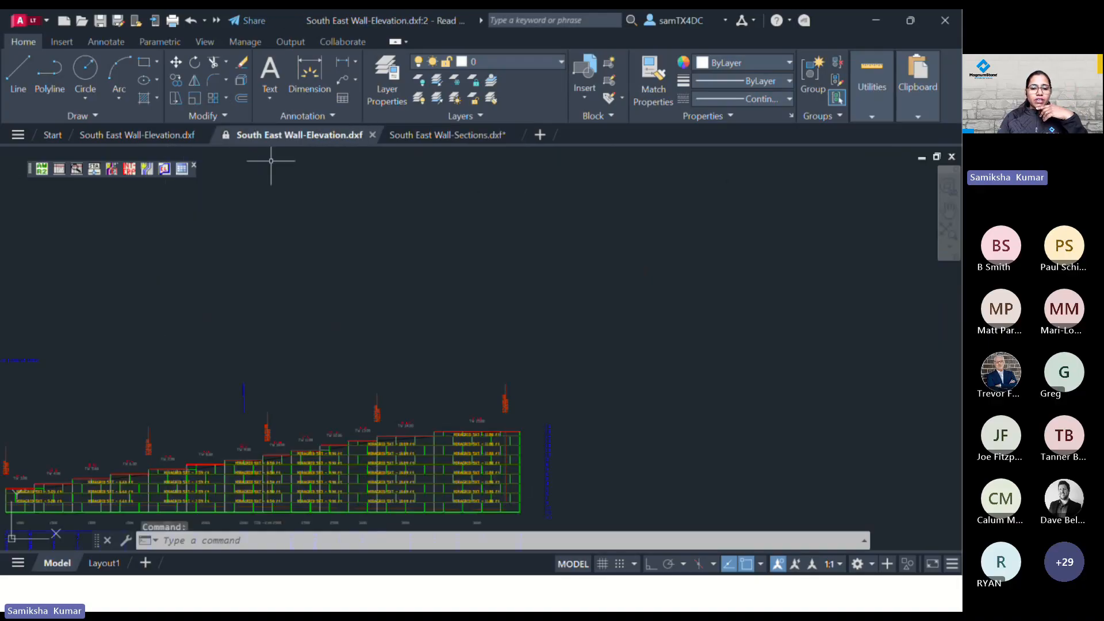
scroll(345, 315, "down", 2)
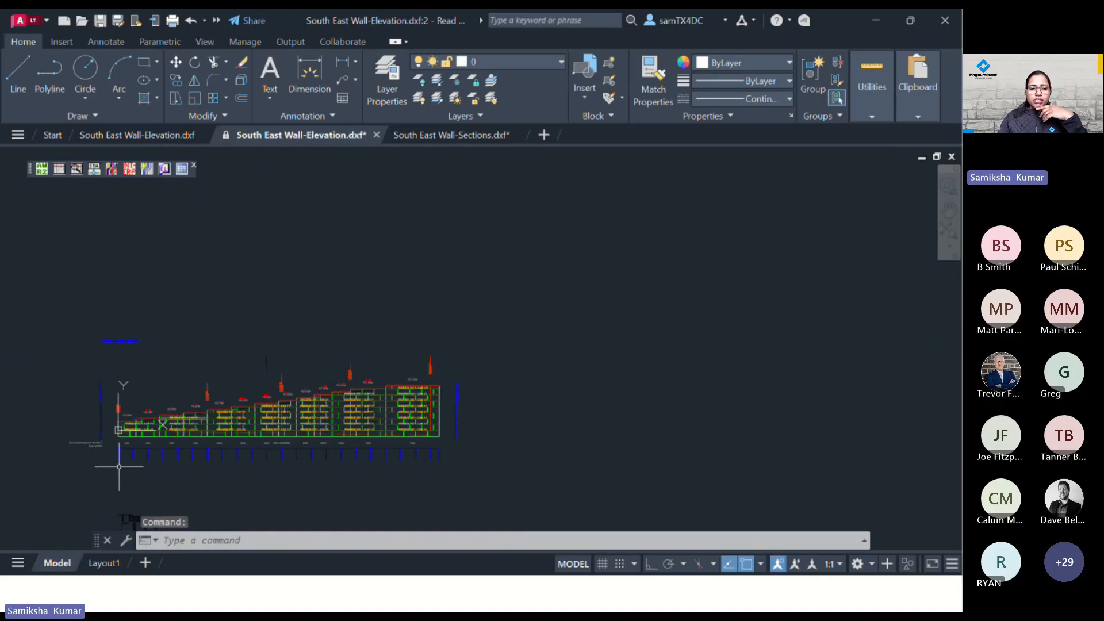
scroll(119, 456, "up", 4)
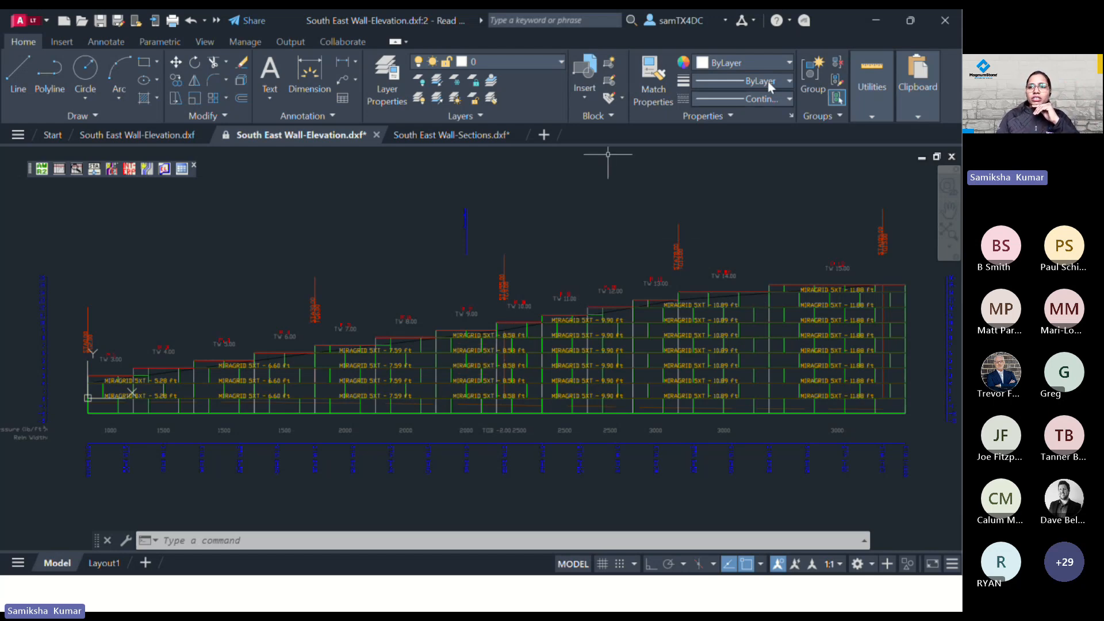
Step: Minimize AutoCAD to return to CornerStone Designer and close the AutoCAD export dialog
left_click(877, 22)
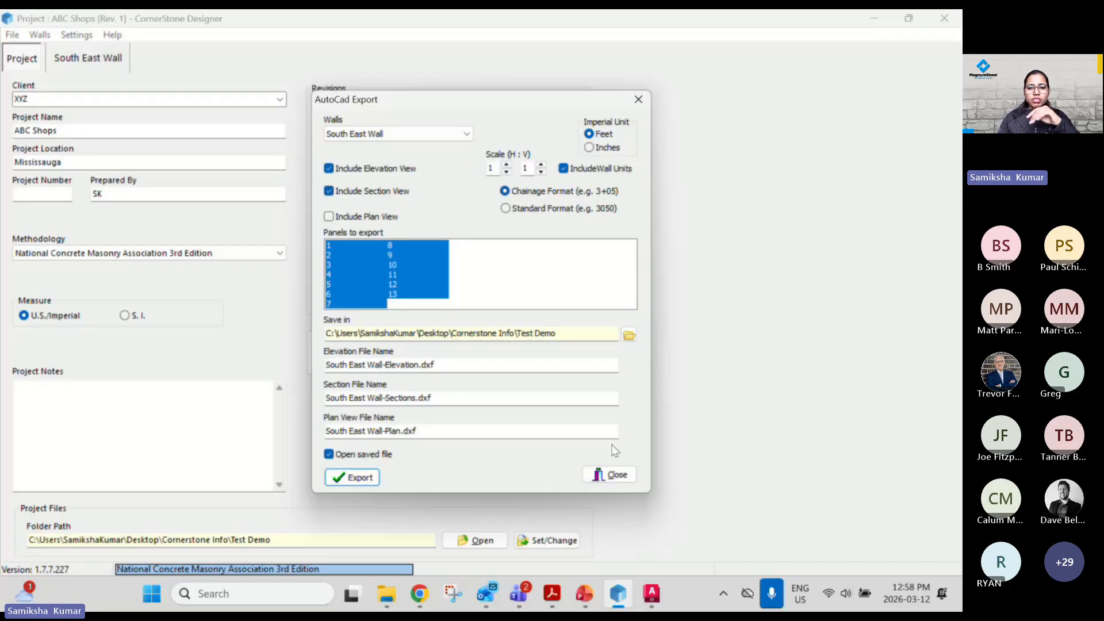
left_click(614, 476)
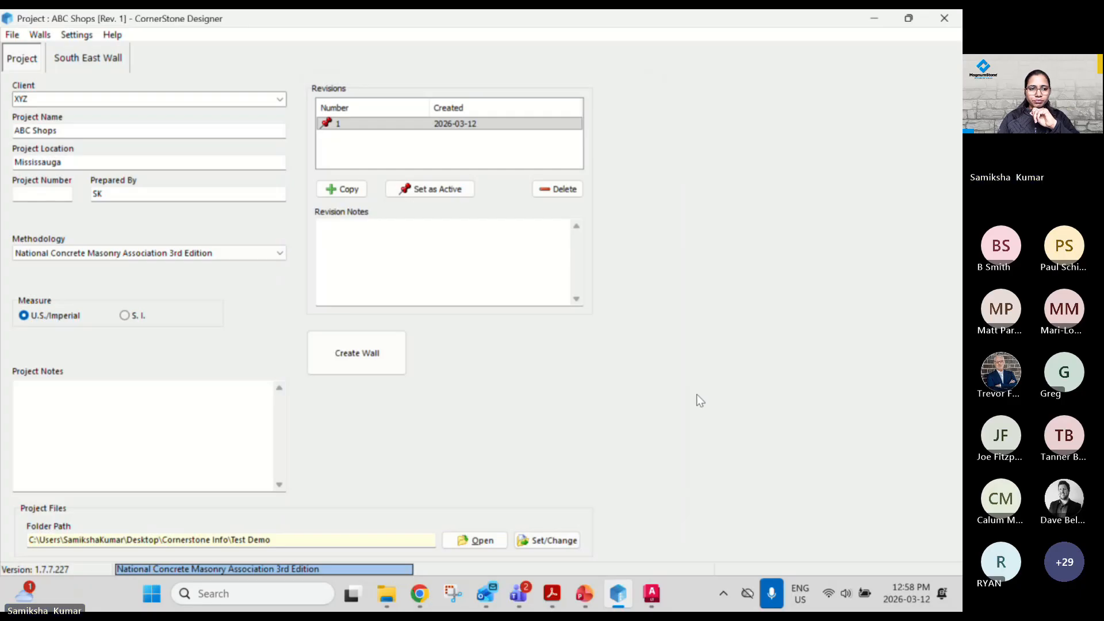
Step: Switch to the MagnumStone Webinar presentation in PowerPoint, start its slide show from the beginning and advance into the design methodology slides
mouse_move(650, 598)
mouse_move(599, 600)
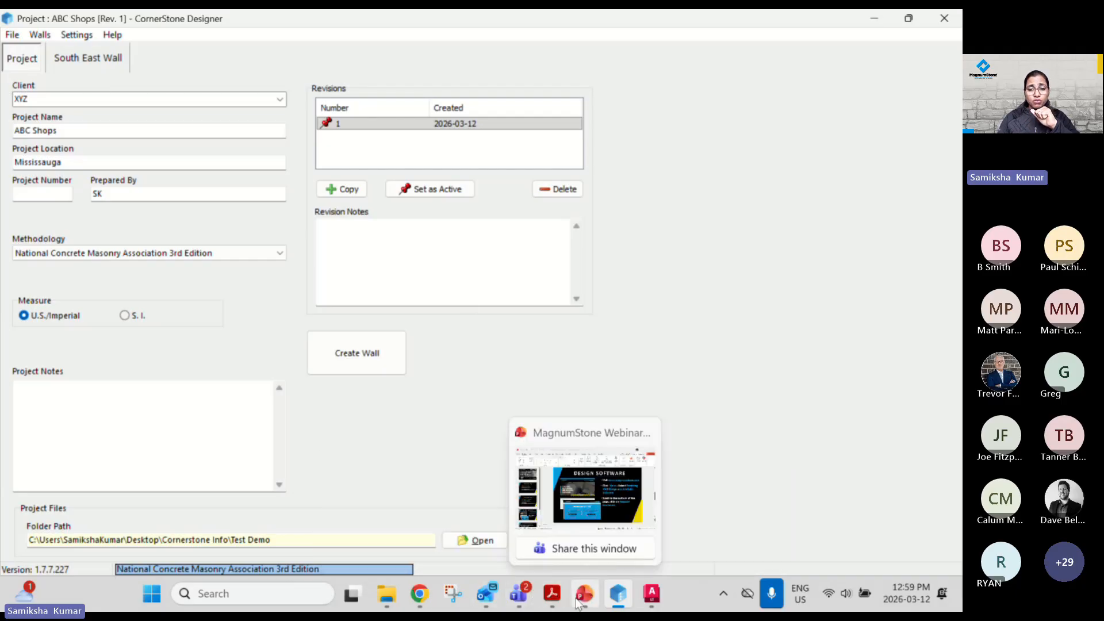
left_click(564, 500)
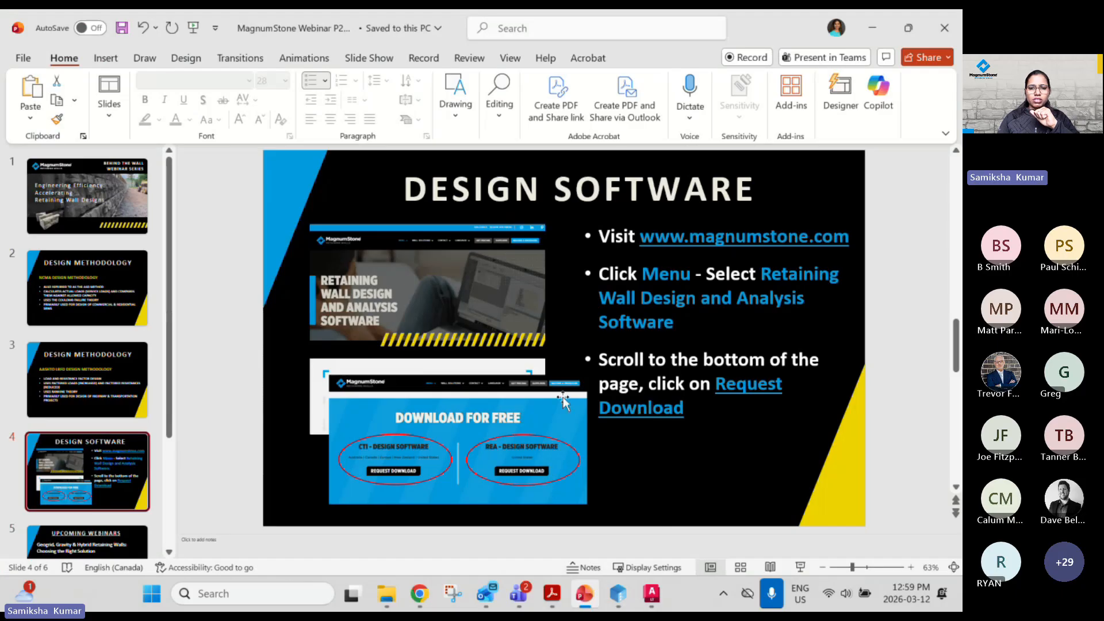
left_click(193, 27)
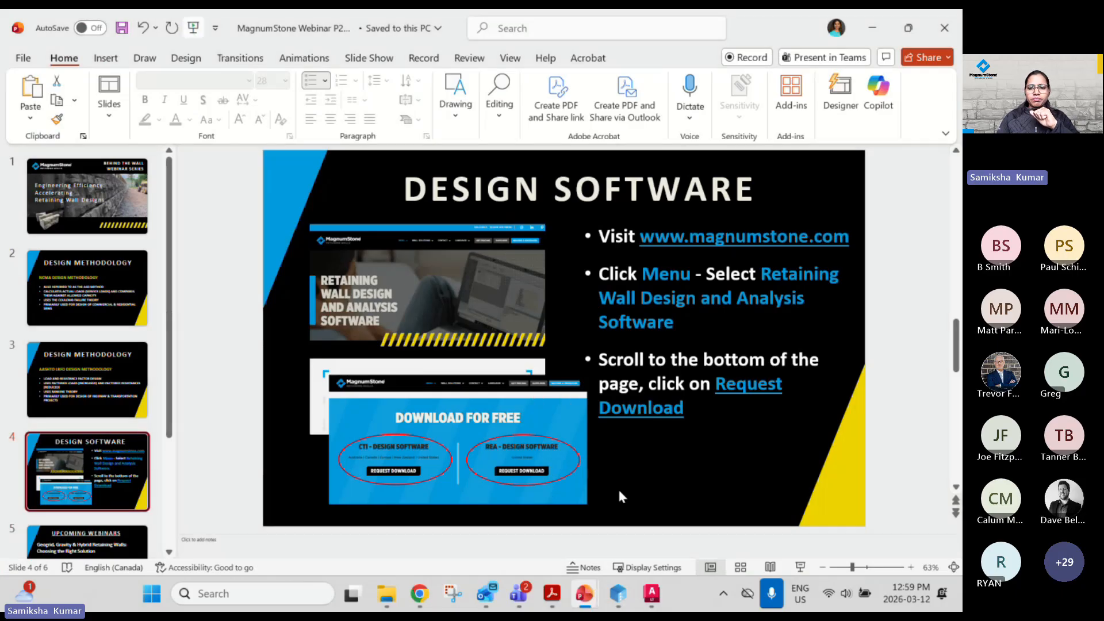
scroll(687, 462, "down", 10)
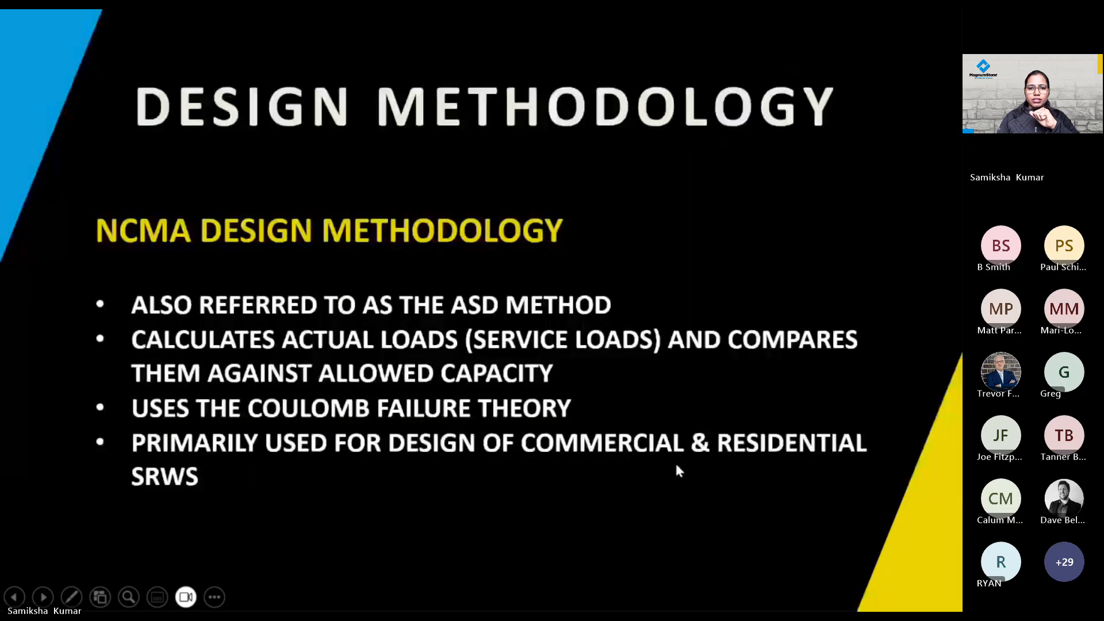